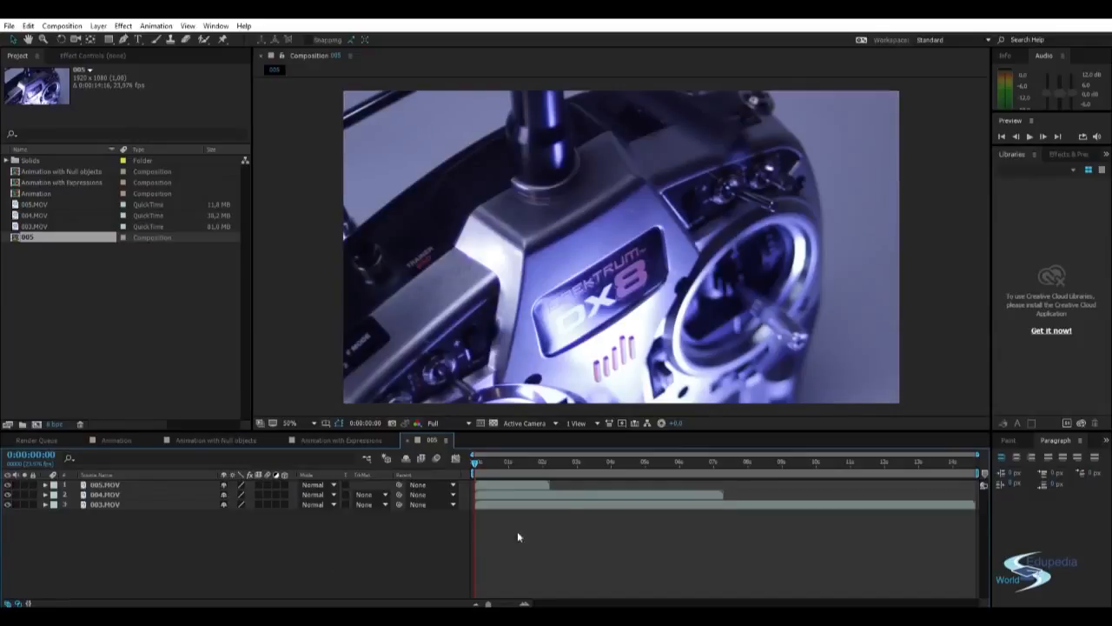
Scrub through the 005.MOV clip and delete its layer from the composition.
{"action": "left_click_drag", "start_coordinate": [474, 461], "coordinate": [537, 470]}
{"action": "left_click", "coordinate": [532, 484]}
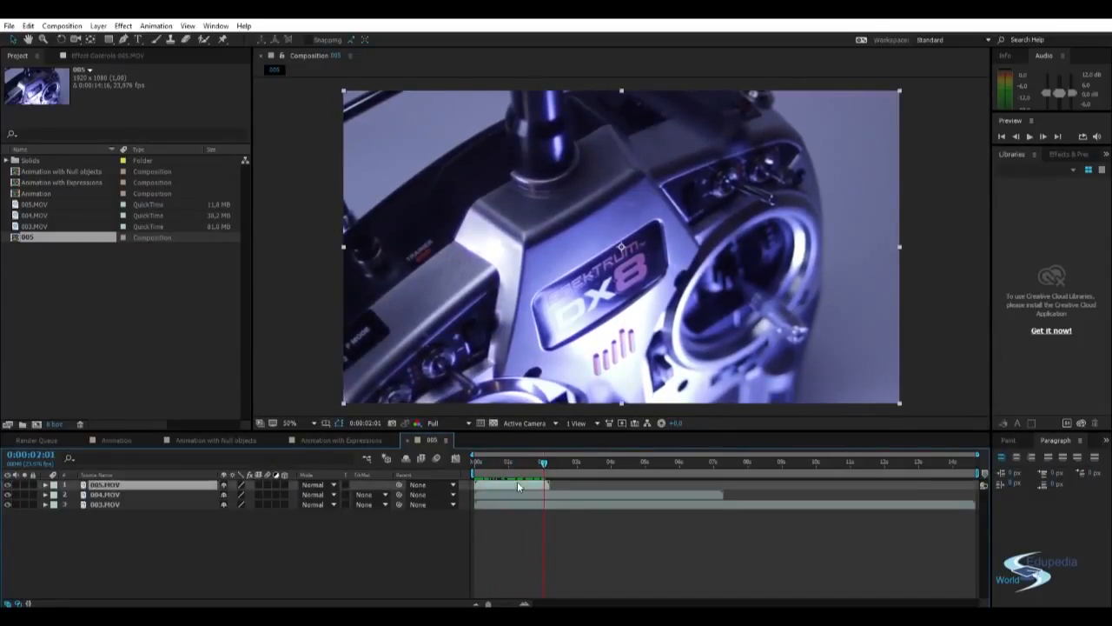
{"action": "key", "text": "Delete"}
Trim the end of the 004.MOV layer to 0:00:05:12 and shift the clip earlier so it ends at about 3.5 seconds.
{"action": "left_click", "coordinate": [484, 462]}
{"action": "left_click_drag", "start_coordinate": [483, 466], "coordinate": [662, 463]}
{"action": "left_click", "coordinate": [720, 484]}
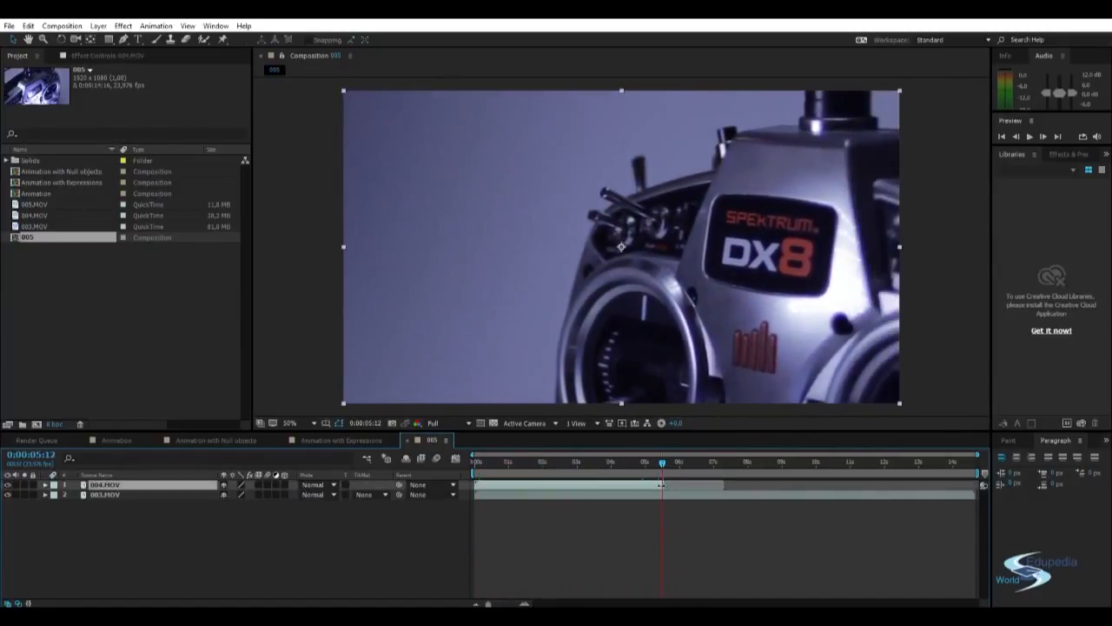
{"action": "left_click_drag", "start_coordinate": [477, 485], "coordinate": [669, 448]}
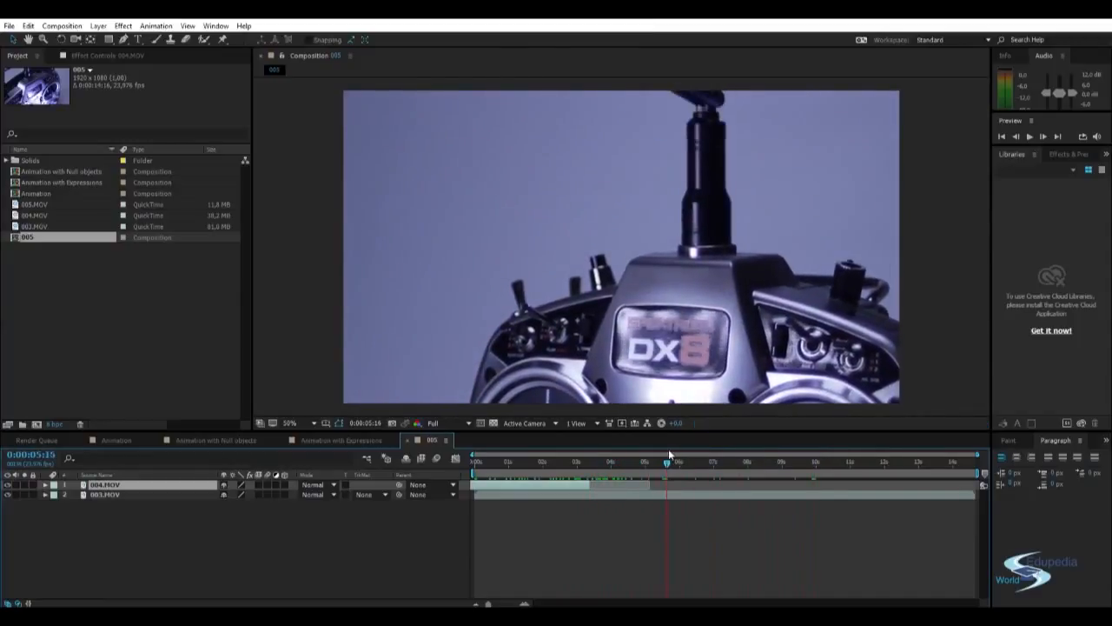
Shift the 003.MOV layer earlier in time and trim the composition to a work area ending at 0:00:08:06.
{"action": "left_click", "coordinate": [691, 495]}
{"action": "left_click_drag", "start_coordinate": [634, 463], "coordinate": [554, 502]}
{"action": "left_click_drag", "start_coordinate": [596, 462], "coordinate": [756, 461]}
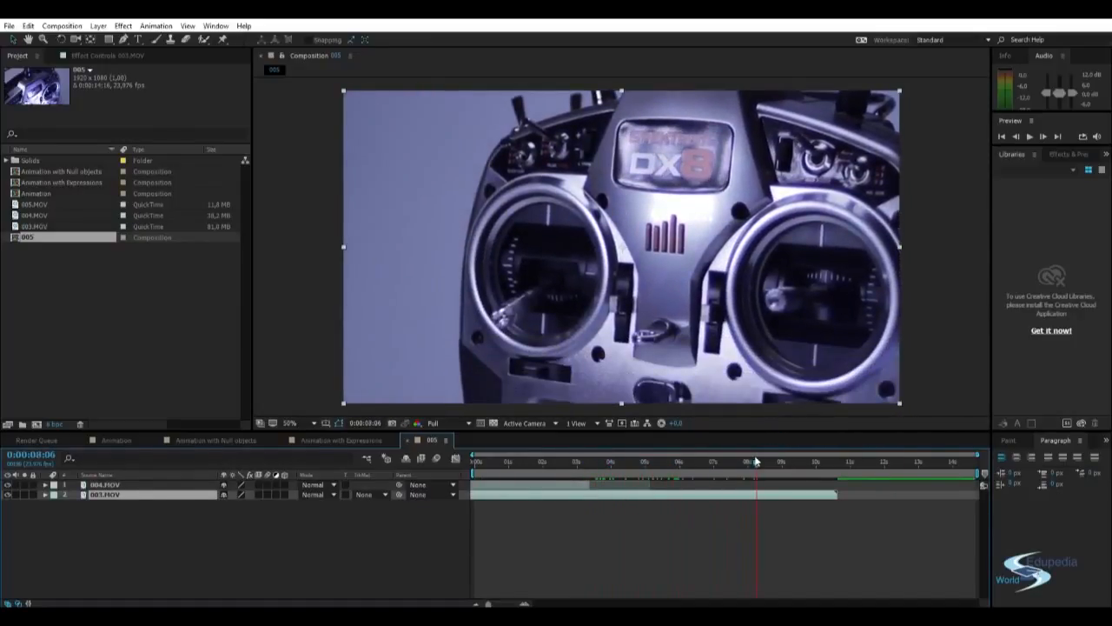
{"action": "key", "text": "n"}
{"action": "right_click", "coordinate": [739, 476]}
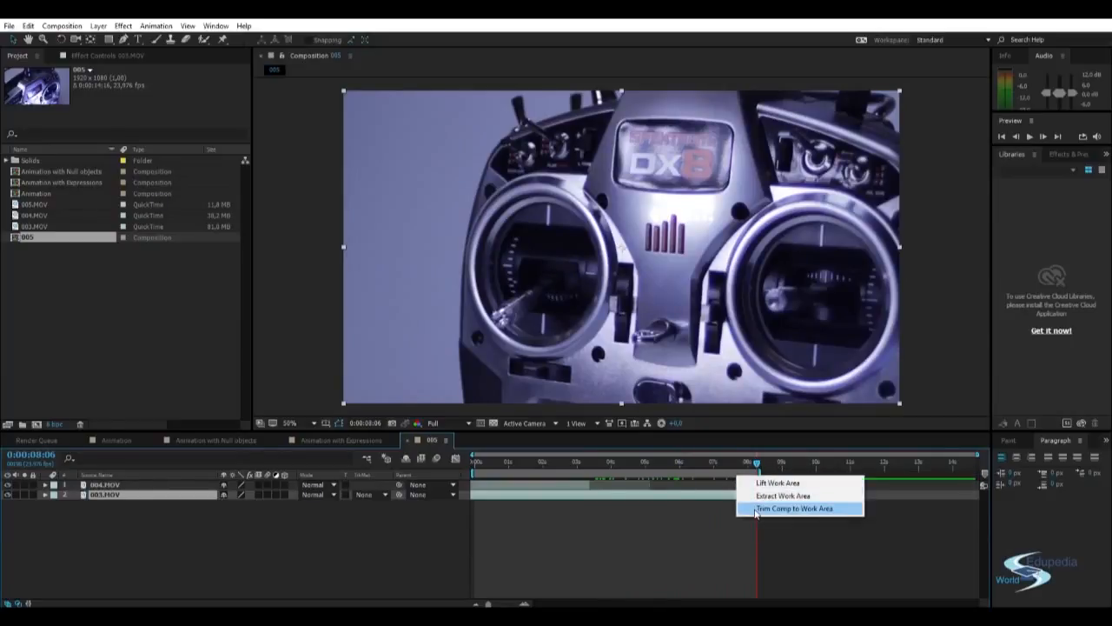
{"action": "left_click", "coordinate": [782, 508]}
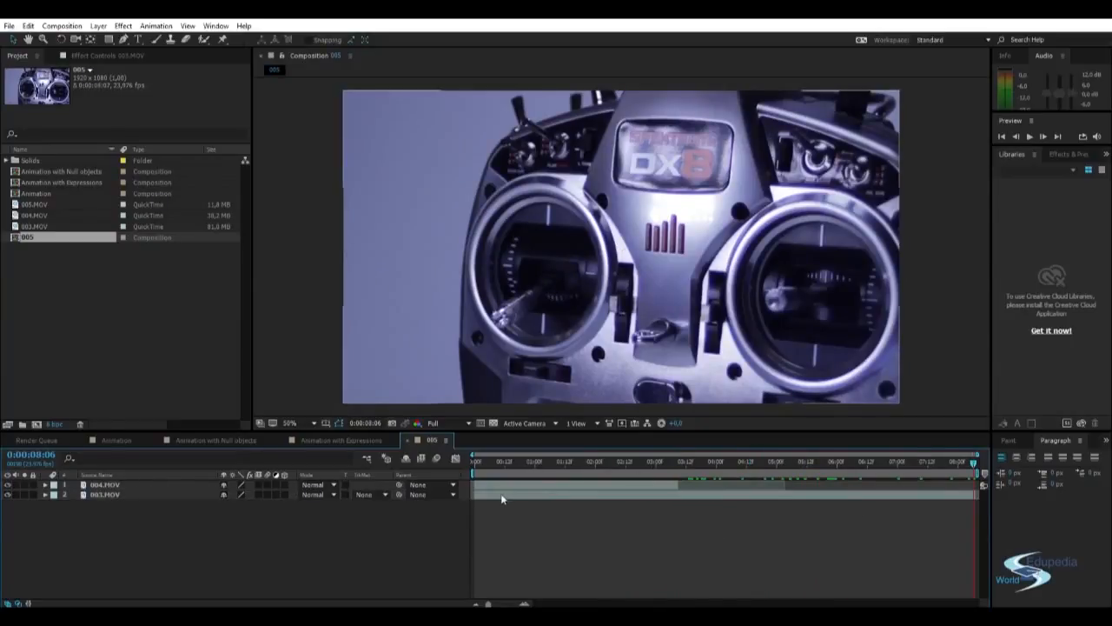
Trim the start of 003.MOV to the point where 004.MOV ends, and scrub through the edited sequence.
{"action": "left_click_drag", "start_coordinate": [476, 493], "coordinate": [682, 504]}
{"action": "left_click", "coordinate": [682, 522]}
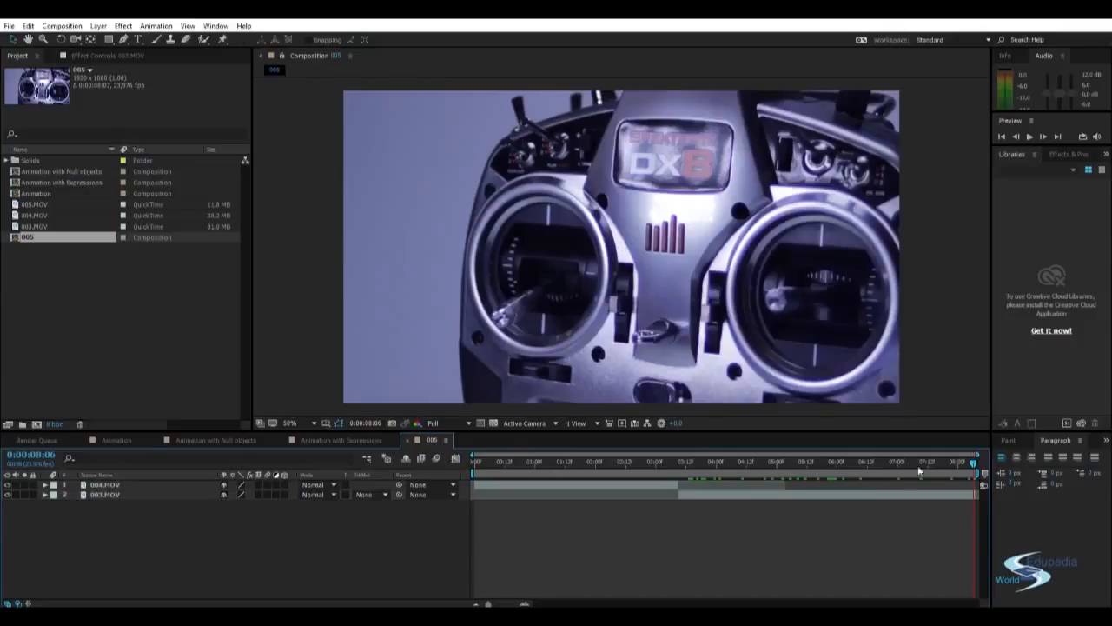
{"action": "left_click_drag", "start_coordinate": [967, 464], "coordinate": [457, 463]}
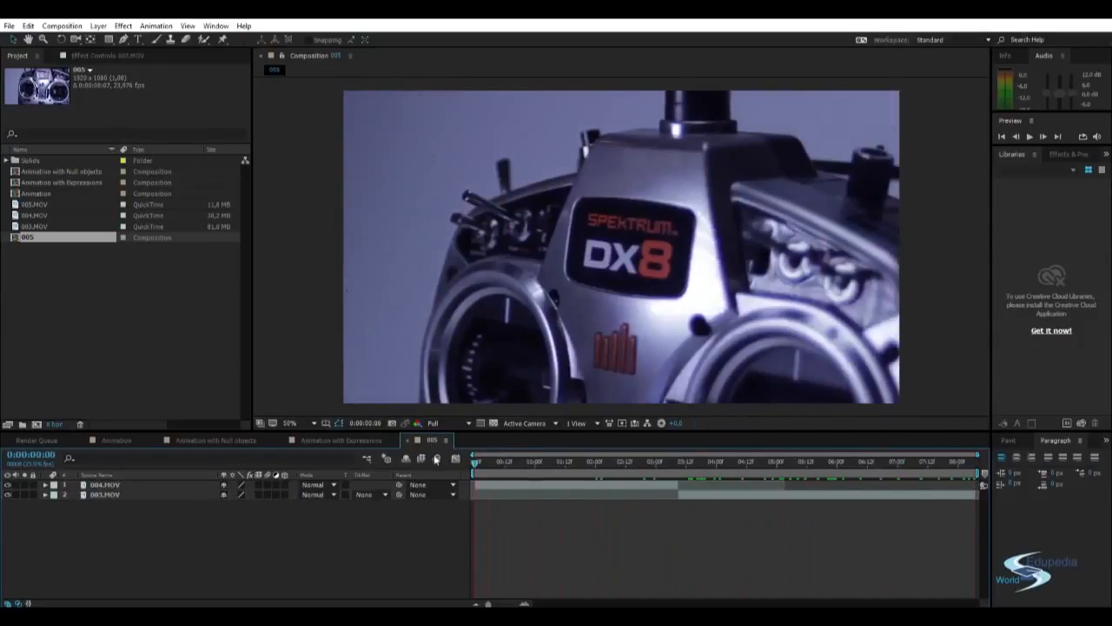
{"action": "left_click_drag", "start_coordinate": [489, 463], "coordinate": [613, 467]}
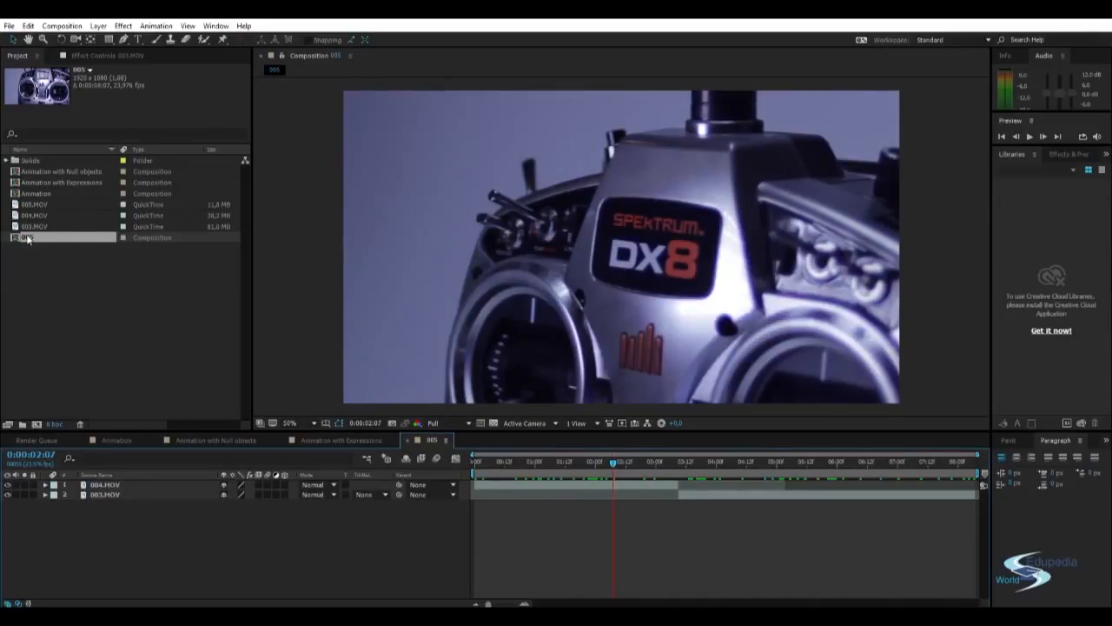
Rename the 005 composition as "Animation of effects".
{"action": "key", "text": "Return"}
{"action": "type", "text": "Animation of effects"}
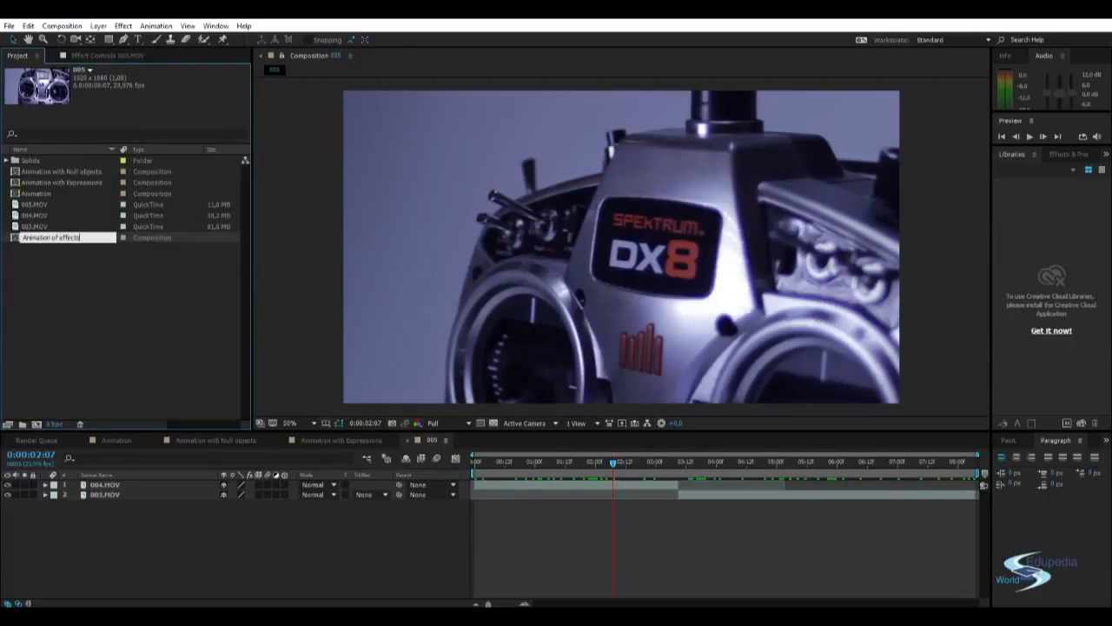
{"action": "left_click", "coordinate": [37, 282]}
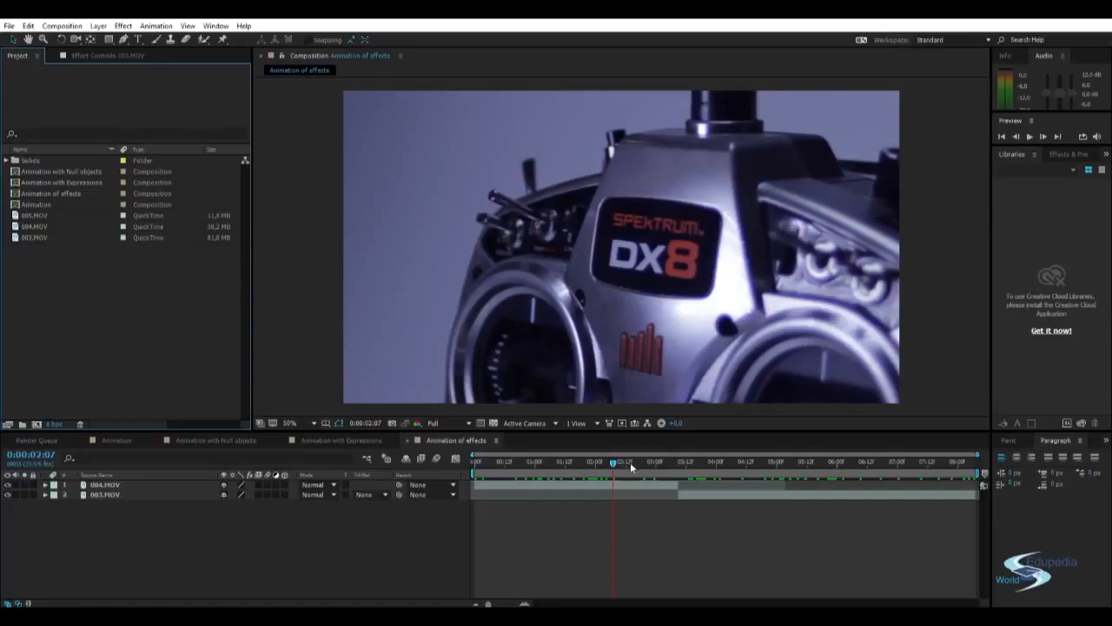
Add an adjustment layer above both clips and name it "Color correction".
{"action": "left_click_drag", "start_coordinate": [619, 462], "coordinate": [635, 461]}
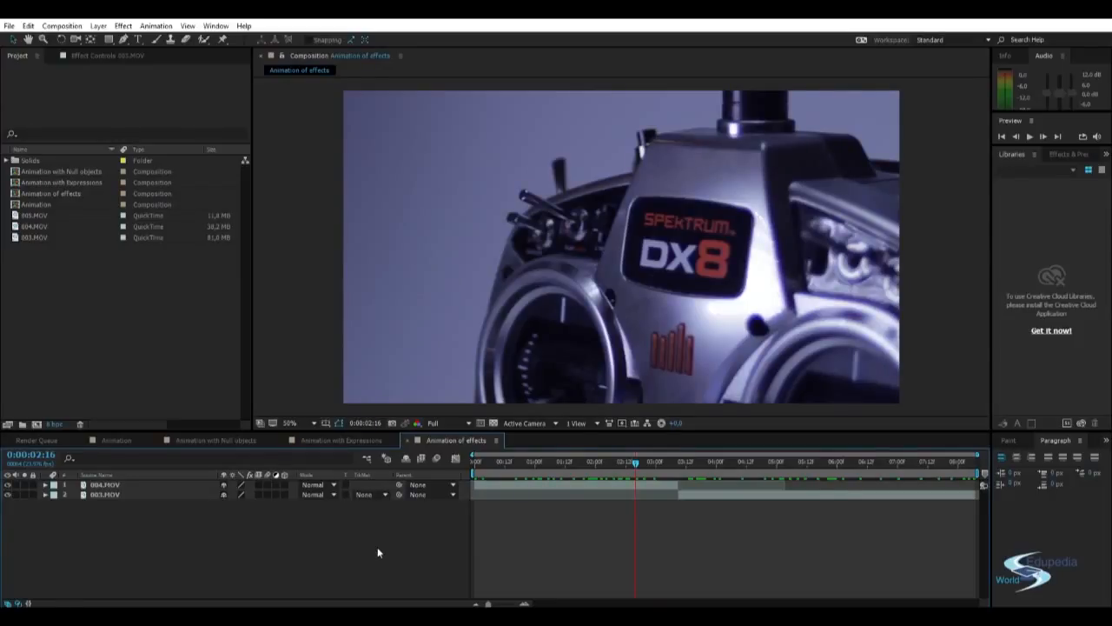
{"action": "key", "text": "ctrl+alt+y"}
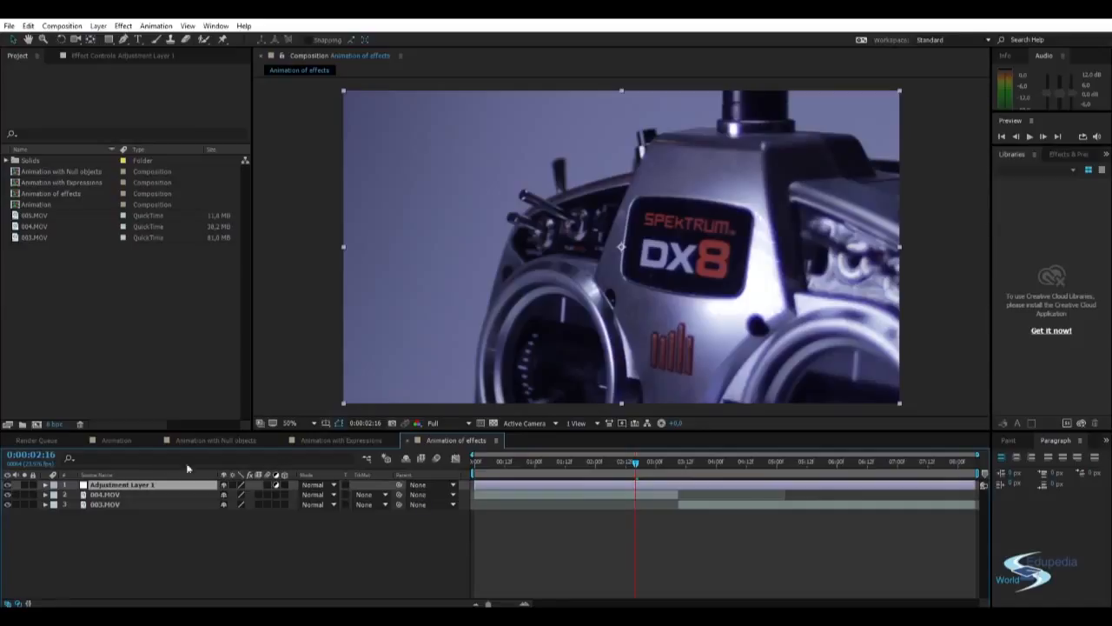
{"action": "key", "text": "Return"}
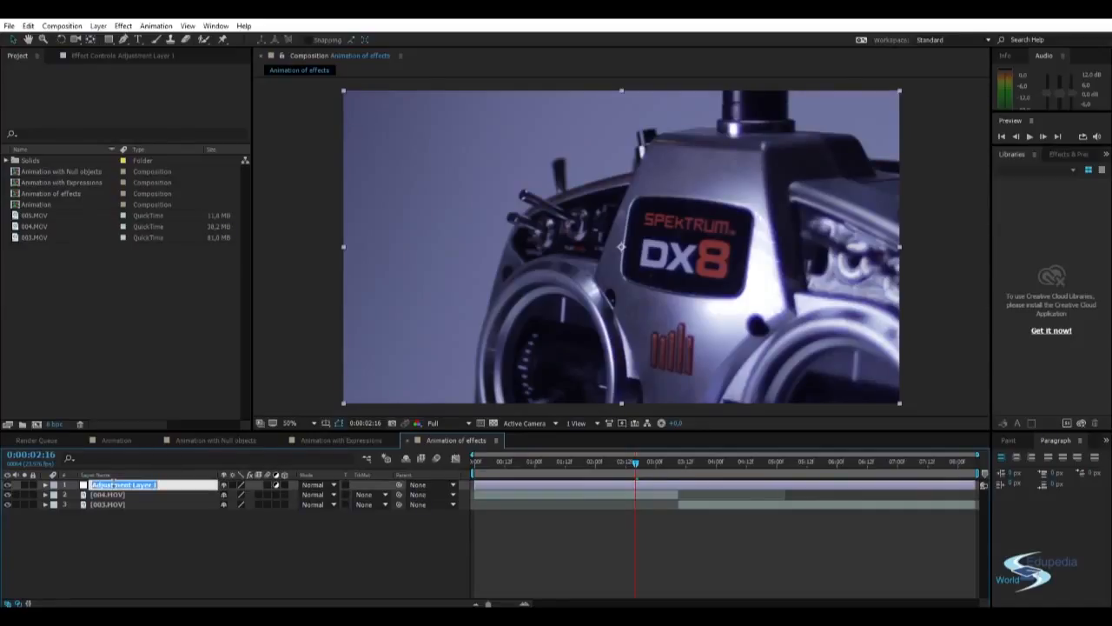
{"action": "type", "text": "Color correction"}
{"action": "key", "text": "Return"}
Find the Brightness & Contrast effect by searching for "contrast" and apply it to the Color correction layer.
{"action": "left_click", "coordinate": [1071, 154]}
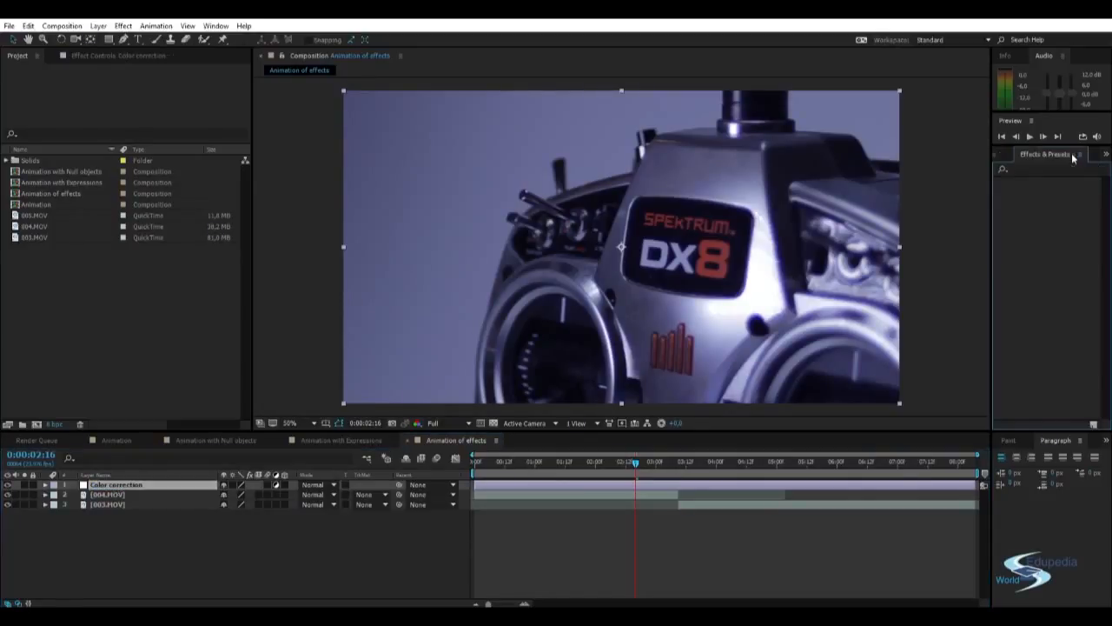
{"action": "left_click", "coordinate": [1035, 167]}
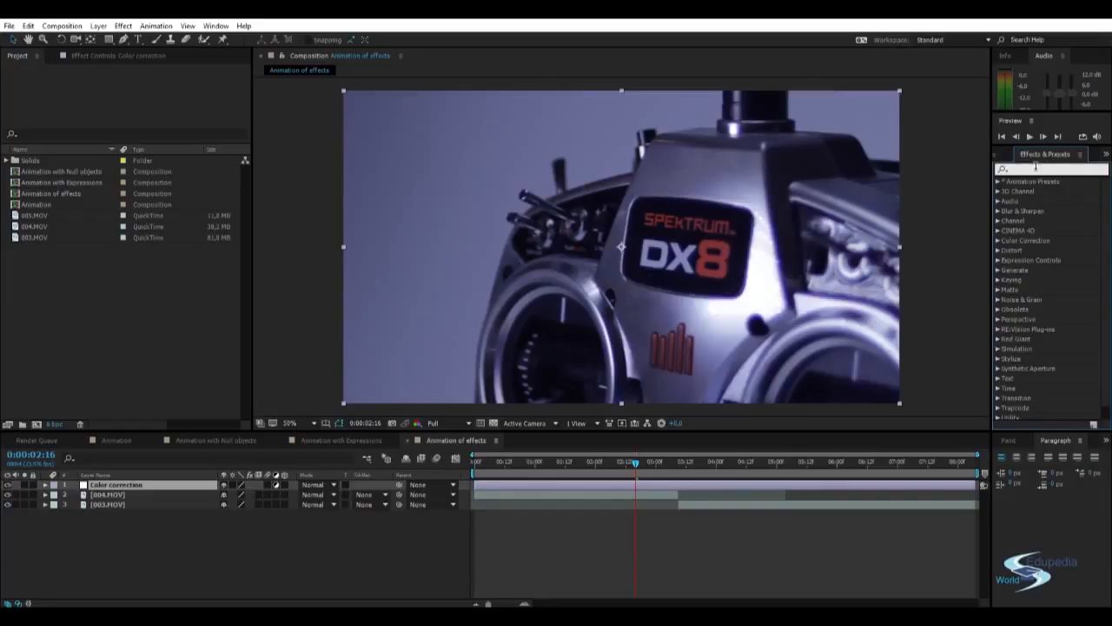
{"action": "type", "text": "contrast"}
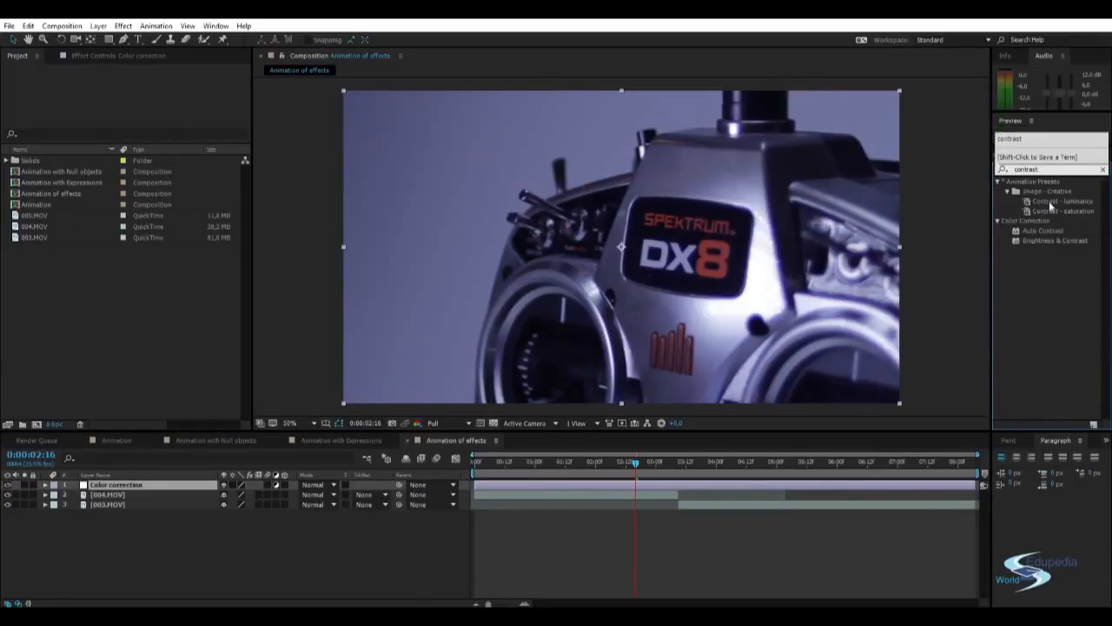
{"action": "left_click_drag", "start_coordinate": [1040, 246], "coordinate": [135, 485]}
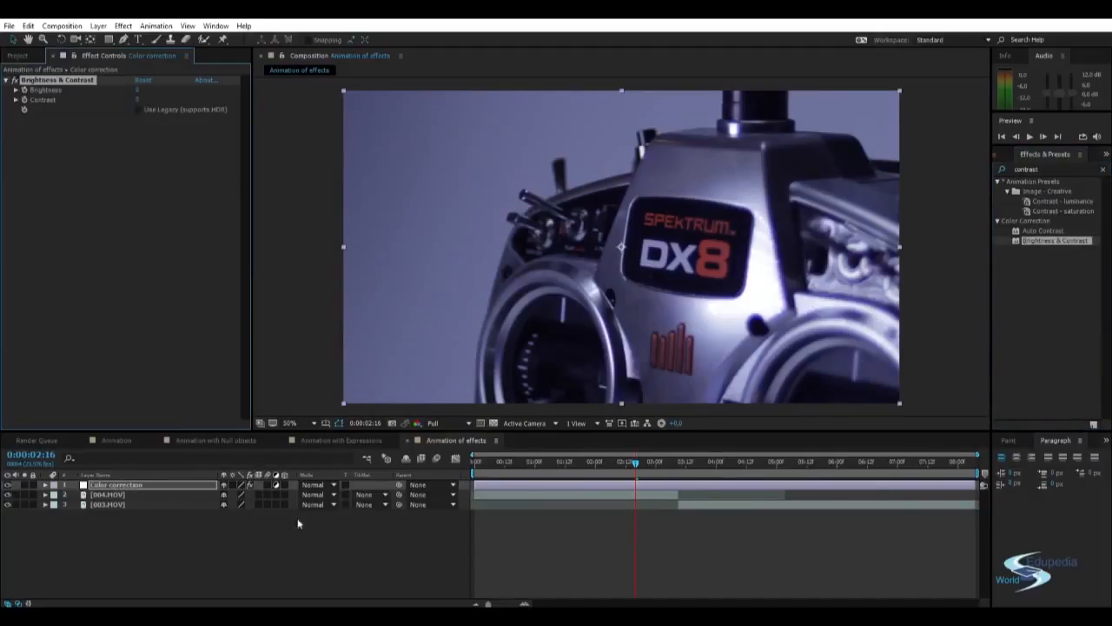
Find the Tint effect and apply it to the Color correction layer.
{"action": "left_click", "coordinate": [1061, 170]}
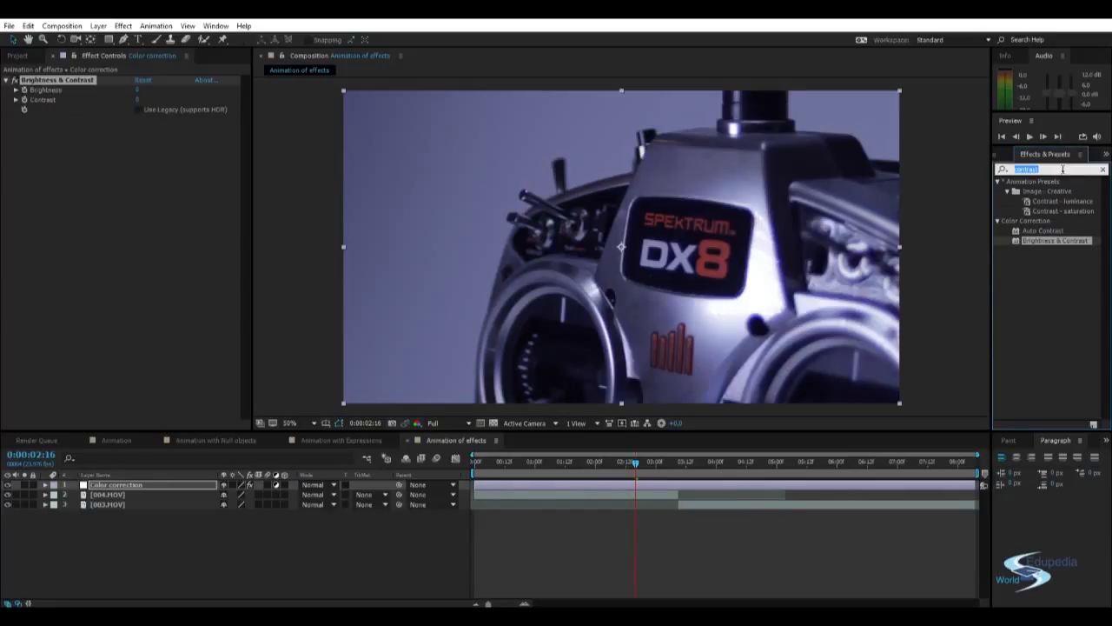
{"action": "type", "text": "tint"}
{"action": "left_click_drag", "start_coordinate": [1037, 221], "coordinate": [138, 483]}
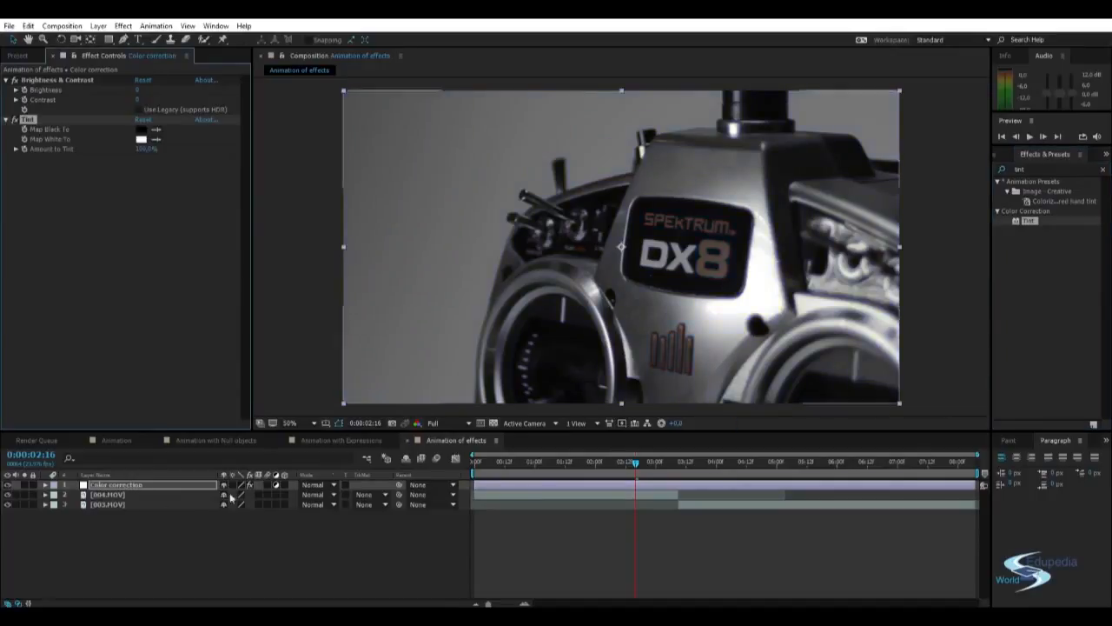
{"action": "left_click", "coordinate": [304, 324]}
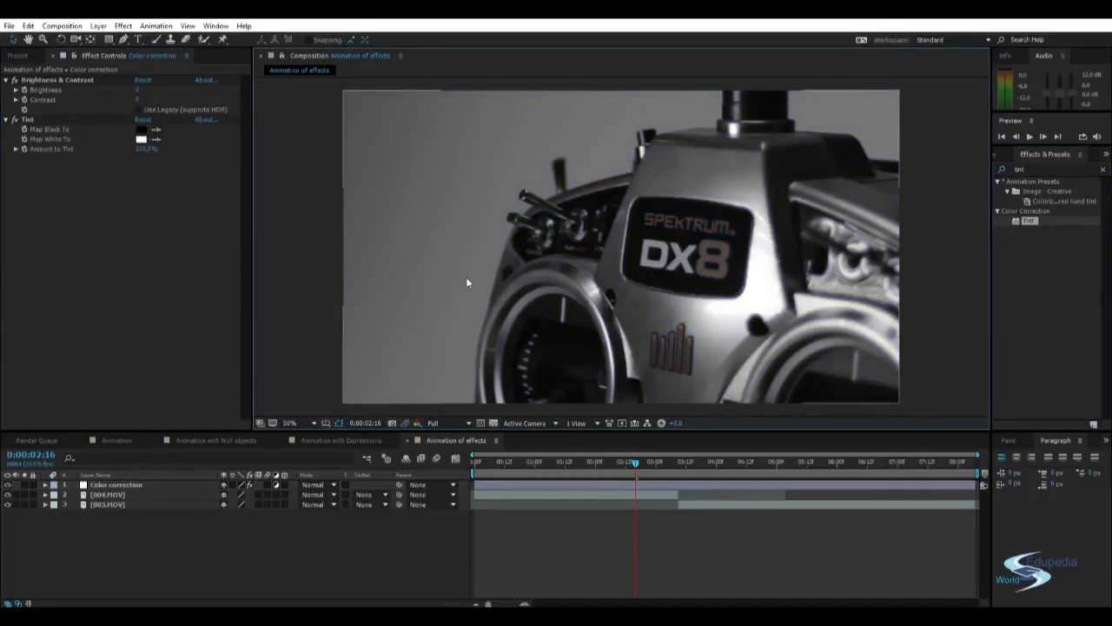
Set the Tint effect's Map Black To colour to a bright violet-blue with a hue of 247°.
{"action": "left_click", "coordinate": [141, 131]}
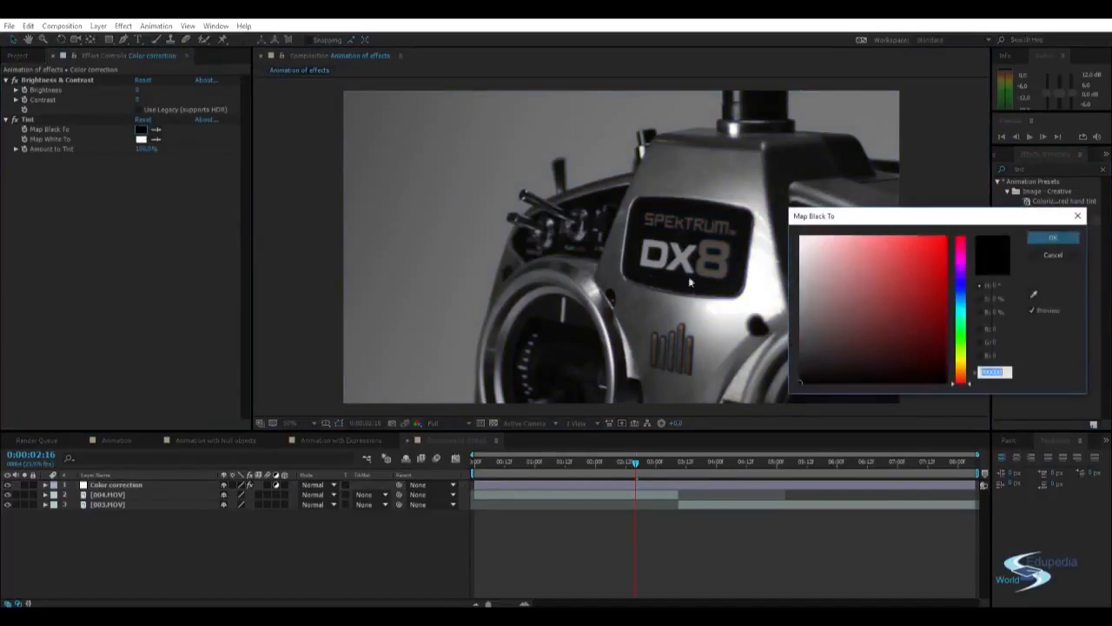
{"action": "left_click", "coordinate": [961, 285]}
{"action": "left_click", "coordinate": [881, 247]}
{"action": "left_click_drag", "start_coordinate": [882, 248], "coordinate": [924, 216]}
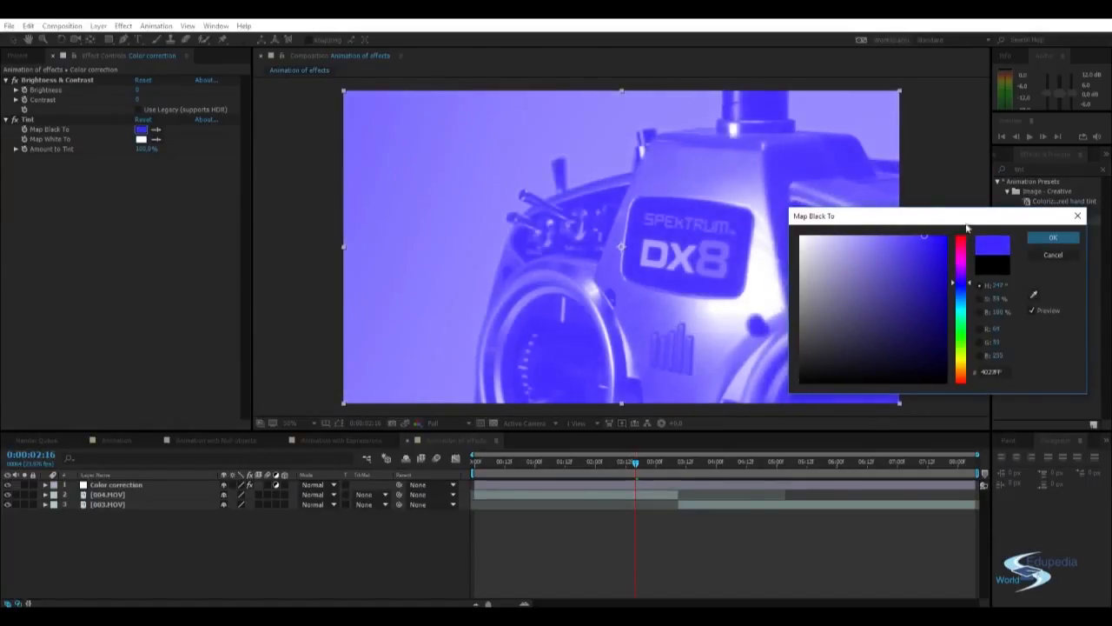
{"action": "left_click", "coordinate": [1053, 238]}
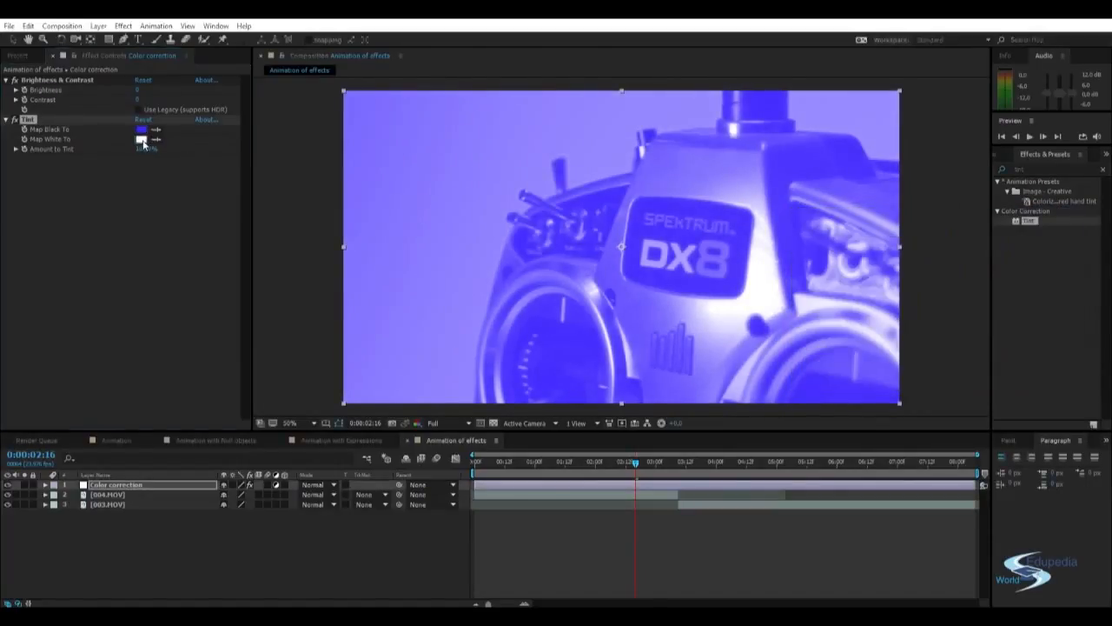
Set the Tint effect's Map White To colour to a light, warm orange.
{"action": "left_click", "coordinate": [140, 139]}
{"action": "left_click", "coordinate": [960, 369]}
{"action": "left_click", "coordinate": [902, 261]}
{"action": "left_click_drag", "start_coordinate": [902, 260], "coordinate": [864, 235]}
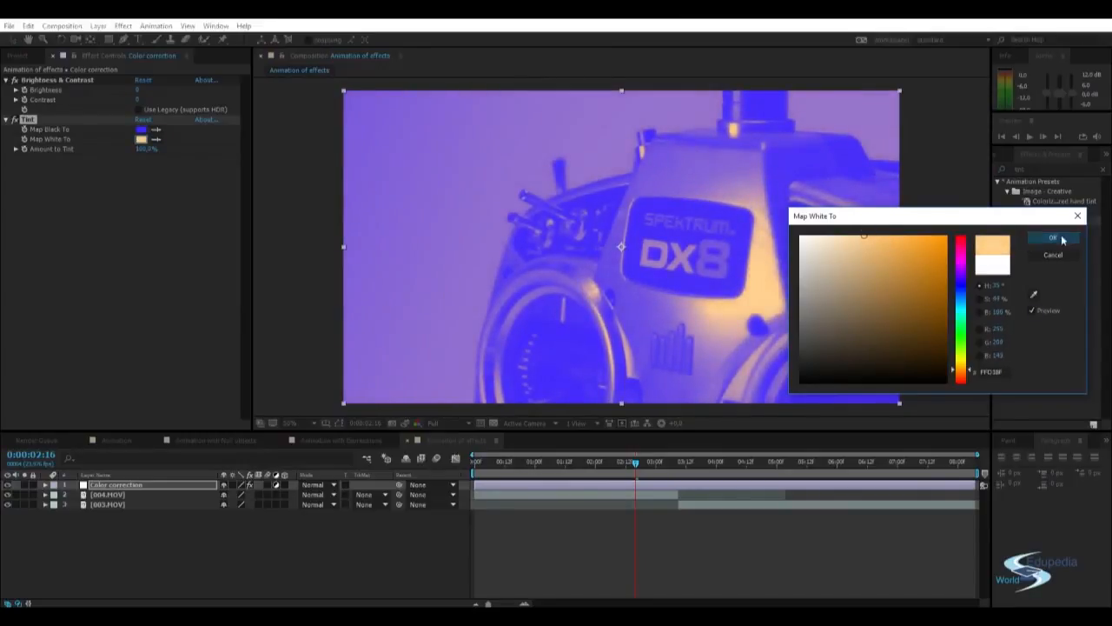
{"action": "mouse_move", "coordinate": [959, 372]}
{"action": "left_mouse_down"}
{"action": "mouse_move", "coordinate": [963, 382]}
{"action": "mouse_move", "coordinate": [969, 373]}
{"action": "left_mouse_up"}
{"action": "left_click_drag", "start_coordinate": [887, 248], "coordinate": [873, 217]}
{"action": "left_click", "coordinate": [1046, 239]}
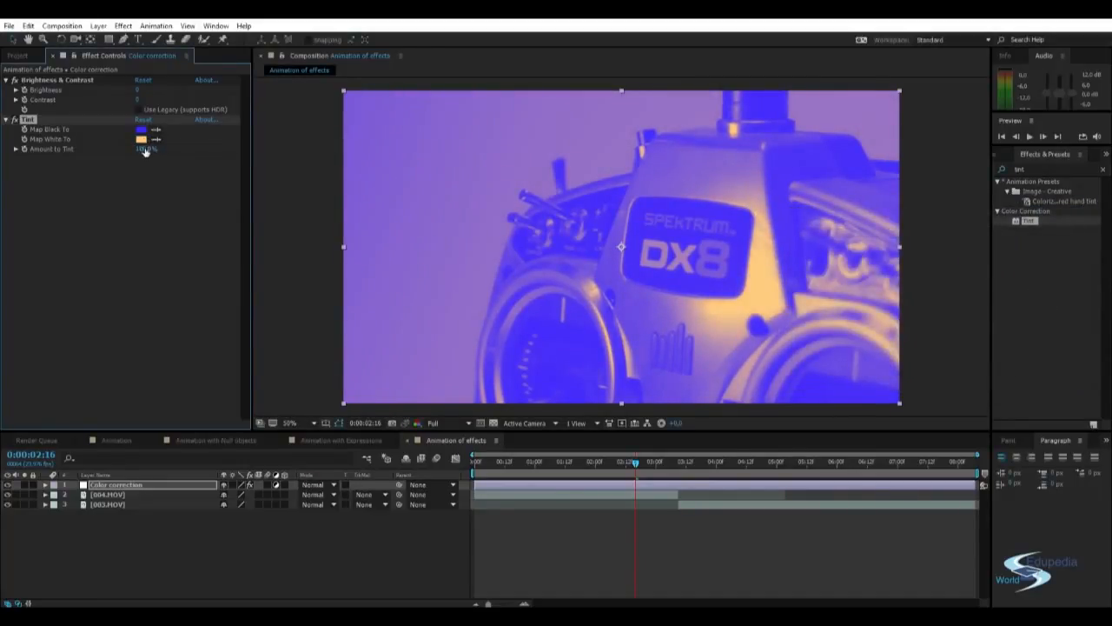
Lower Amount to Tint to 40% and start keyframing it at 0:00:00:00.
{"action": "left_click_drag", "start_coordinate": [144, 150], "coordinate": [24, 150]}
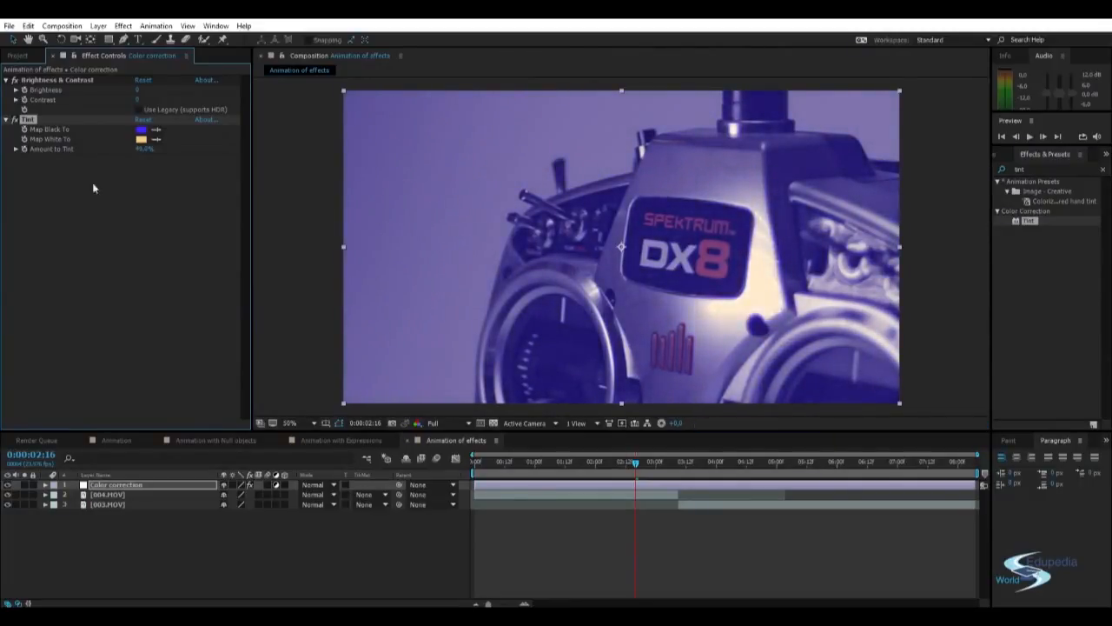
{"action": "left_click", "coordinate": [278, 196]}
{"action": "left_click_drag", "start_coordinate": [615, 464], "coordinate": [475, 462]}
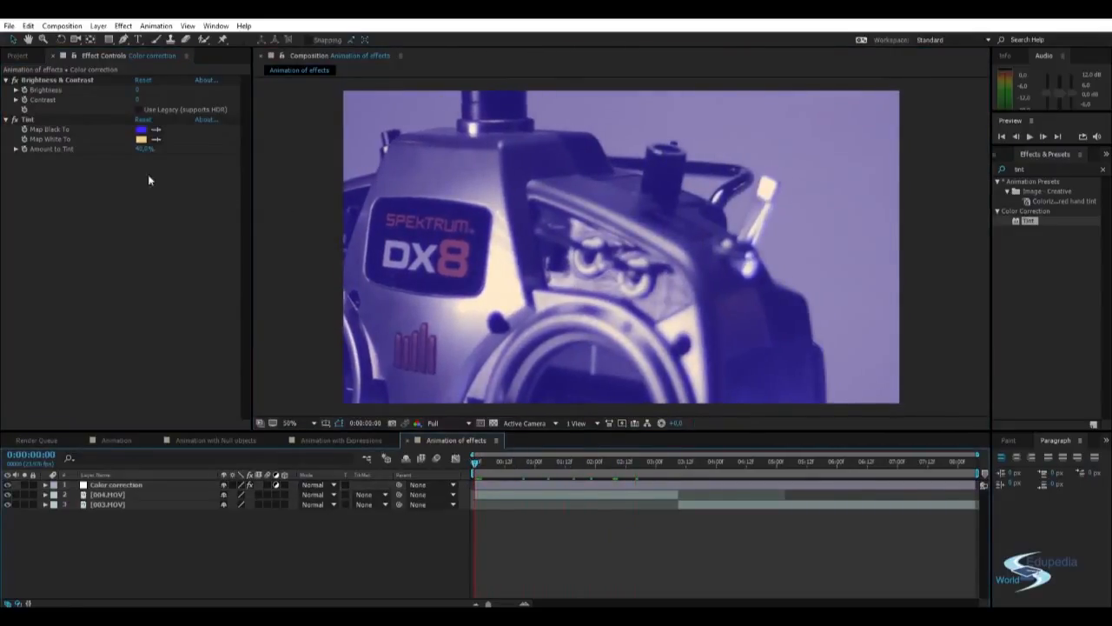
{"action": "left_click", "coordinate": [25, 151]}
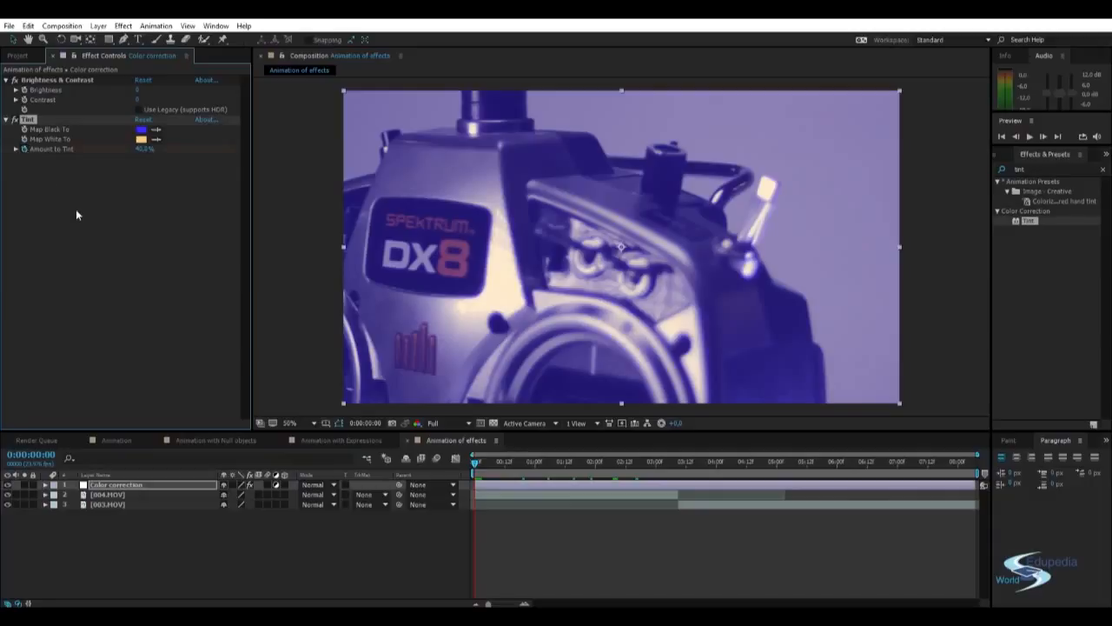
{"action": "left_click", "coordinate": [121, 529]}
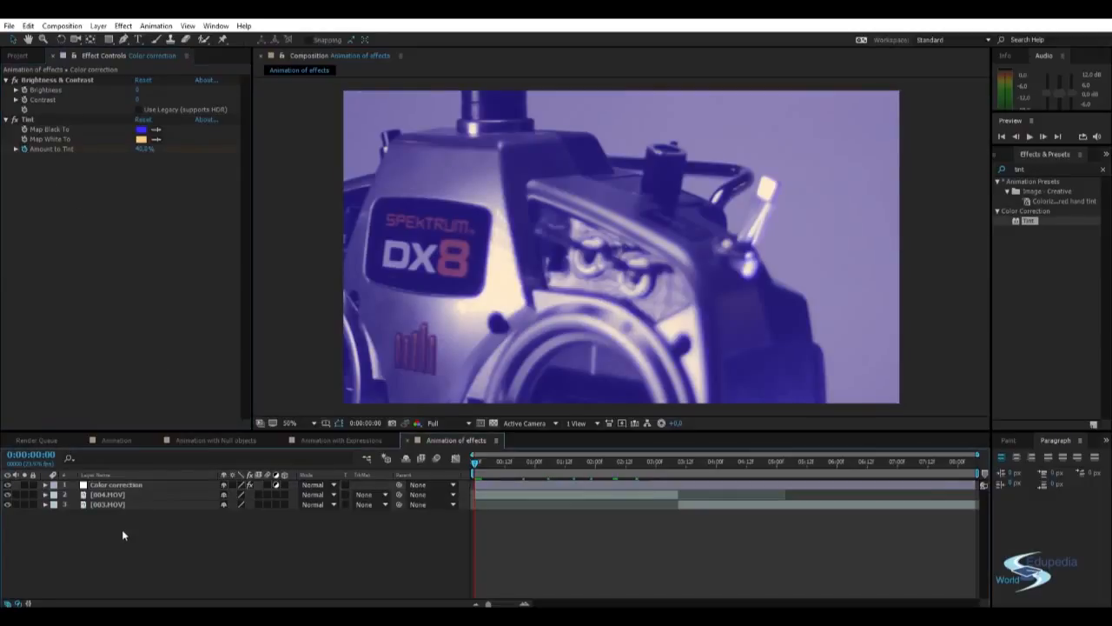
{"action": "left_click", "coordinate": [40, 148]}
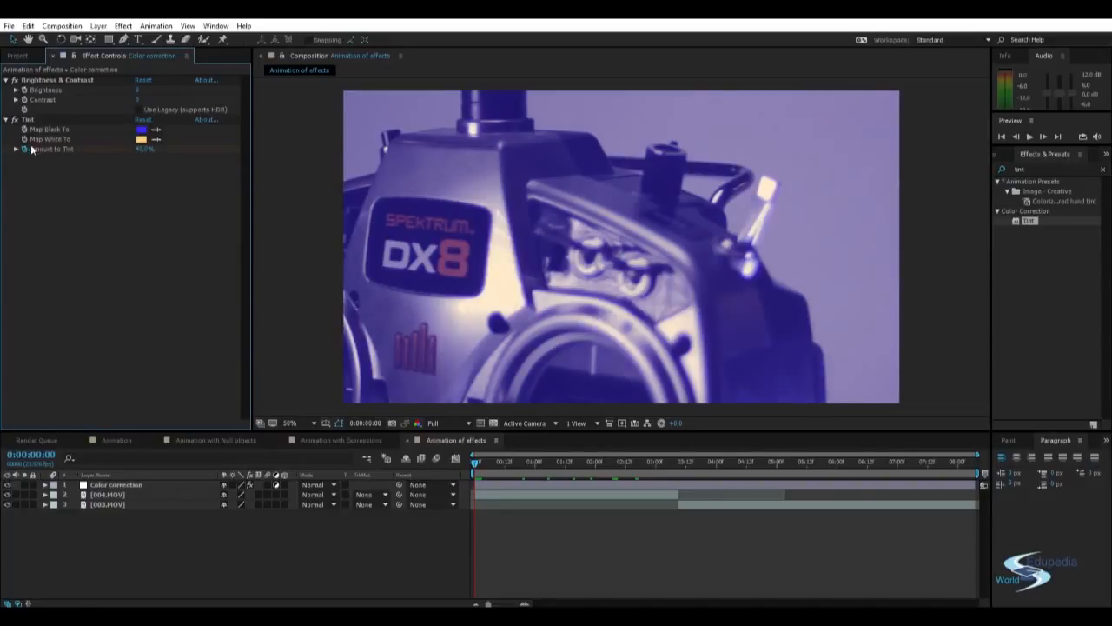
Expand the Color correction layer's Tint effect in the timeline and select its Amount to Tint property.
{"action": "left_click", "coordinate": [118, 485]}
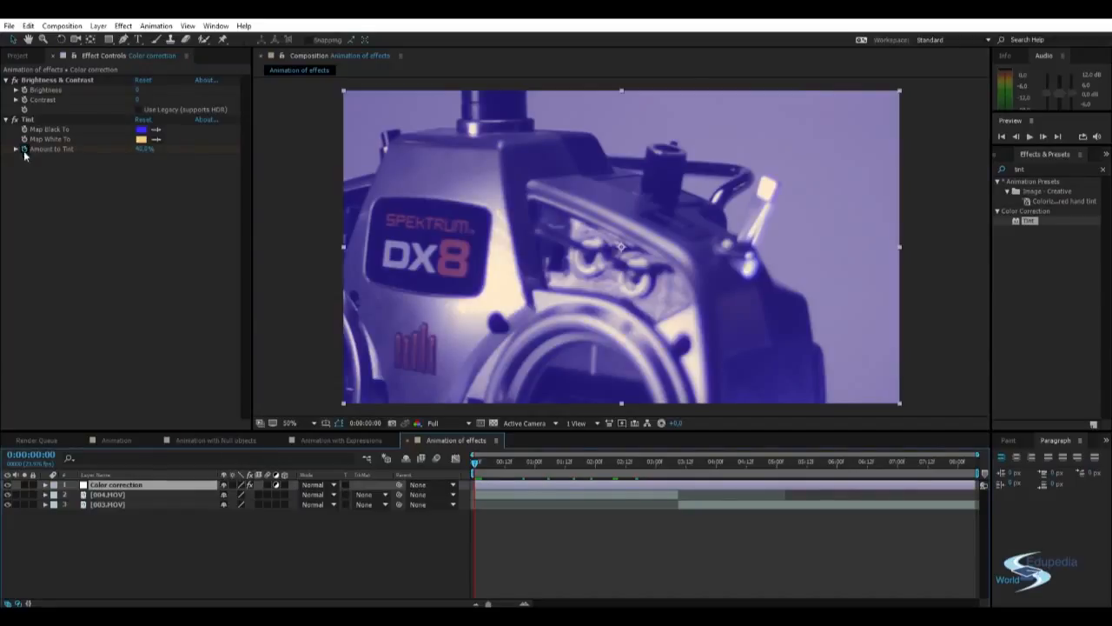
{"action": "left_click", "coordinate": [45, 484]}
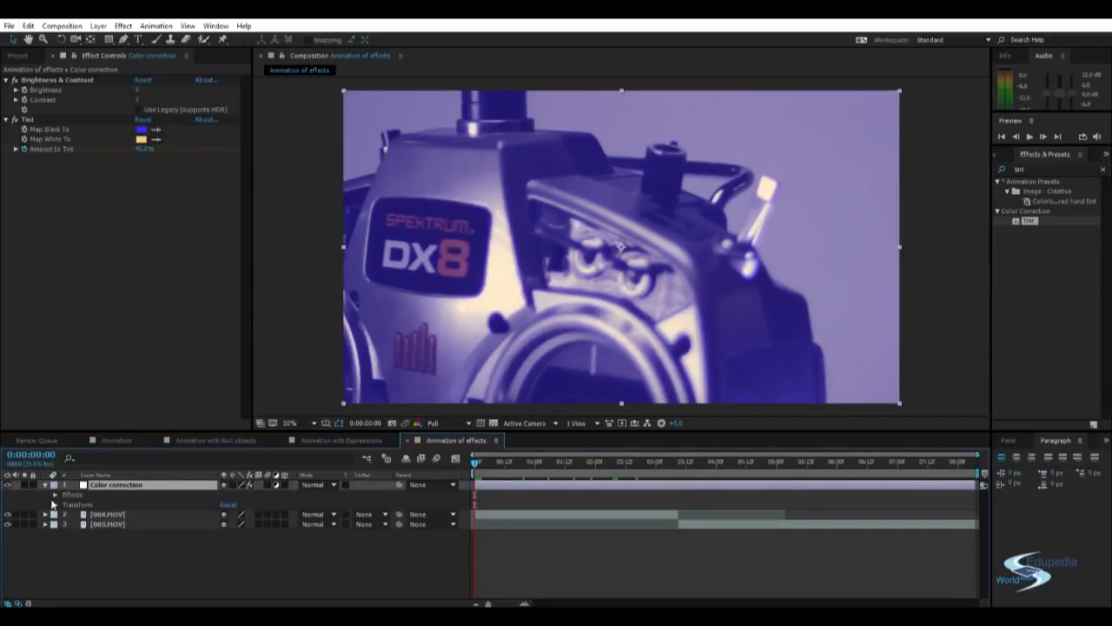
{"action": "left_click", "coordinate": [54, 495]}
{"action": "left_click", "coordinate": [64, 514]}
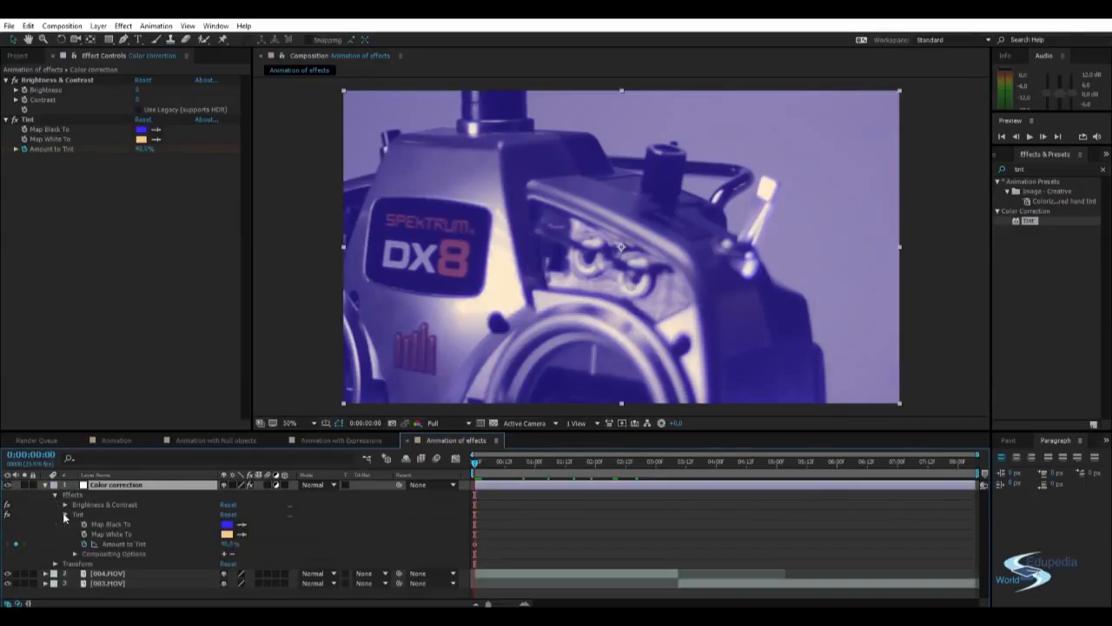
{"action": "left_click", "coordinate": [105, 542]}
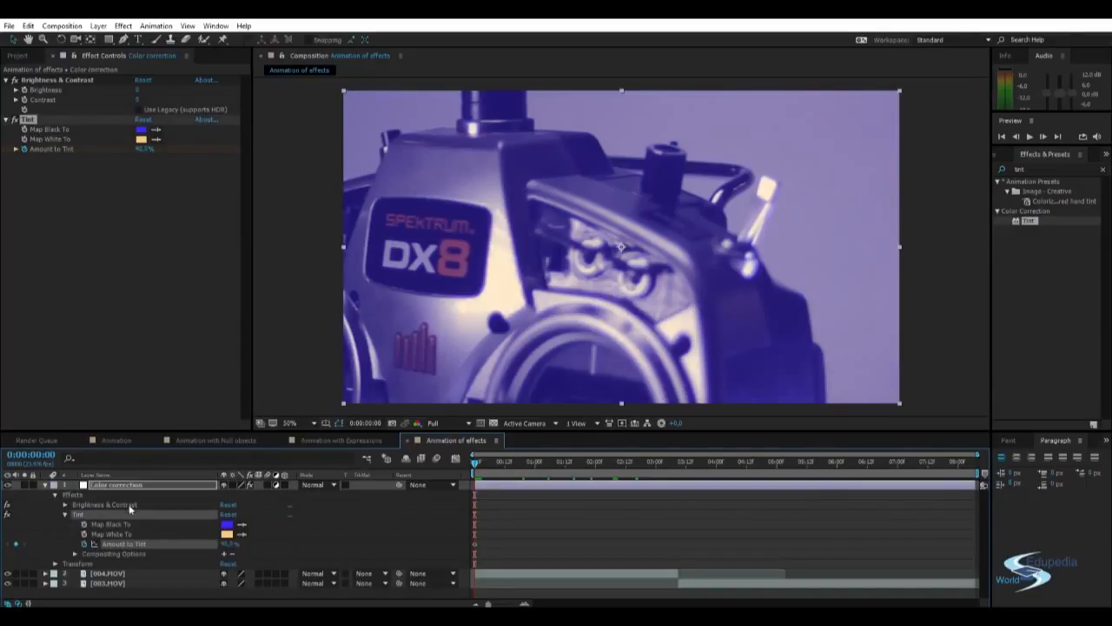
Collapse the Color correction layer and reveal only its keyframed properties in the timeline.
{"action": "left_click", "coordinate": [119, 484]}
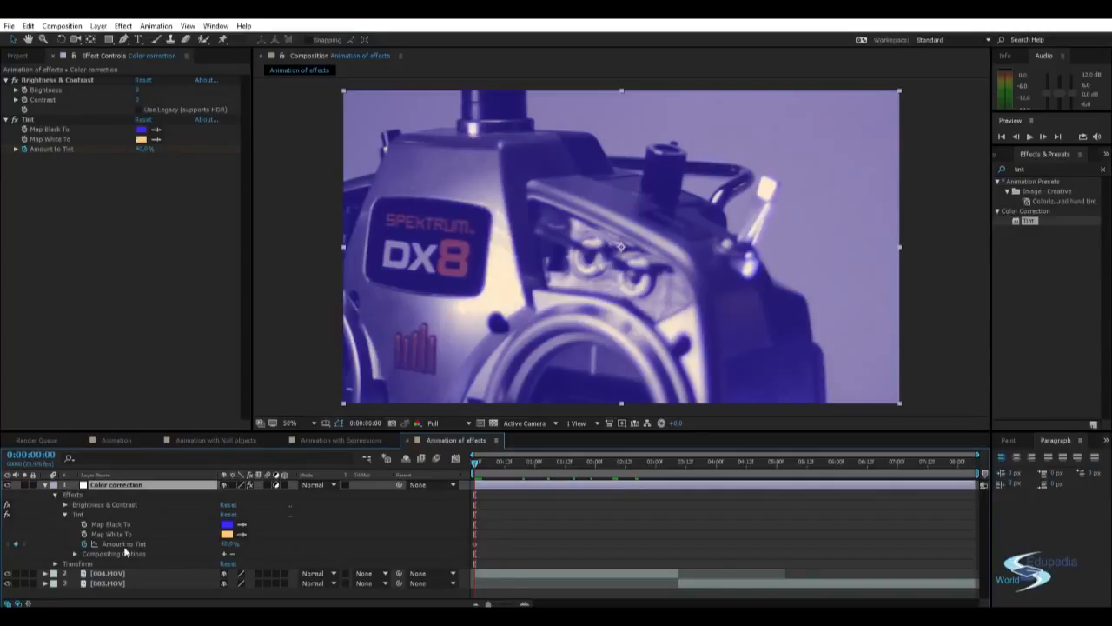
{"action": "left_click", "coordinate": [46, 484]}
{"action": "left_click", "coordinate": [84, 578]}
{"action": "left_click", "coordinate": [115, 484]}
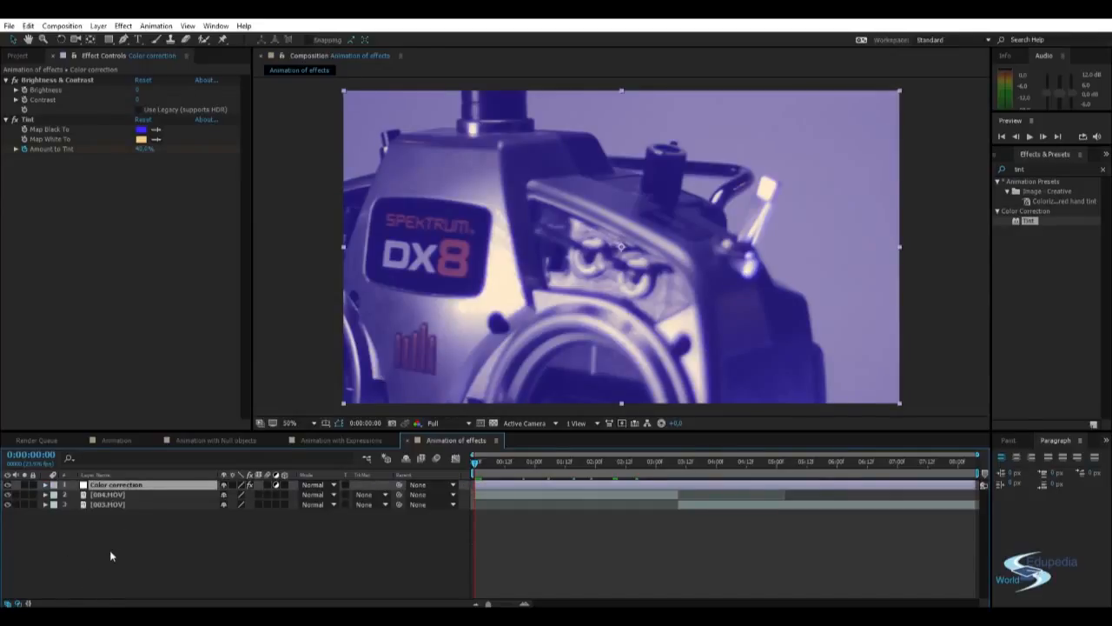
{"action": "key", "text": "u"}
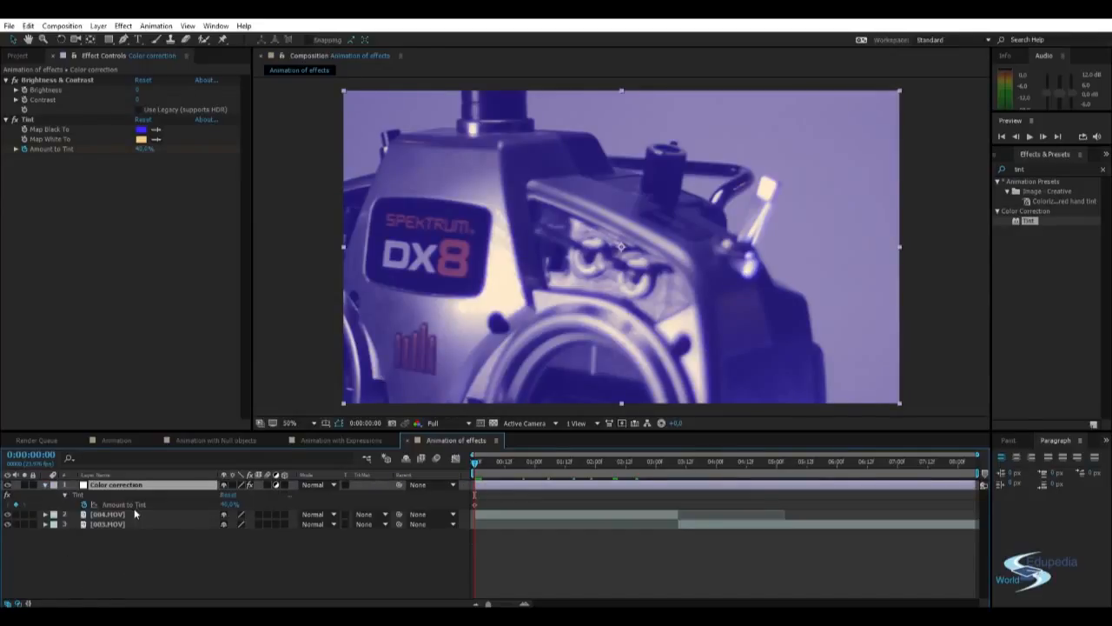
{"action": "left_click", "coordinate": [130, 503]}
{"action": "left_click", "coordinate": [147, 555]}
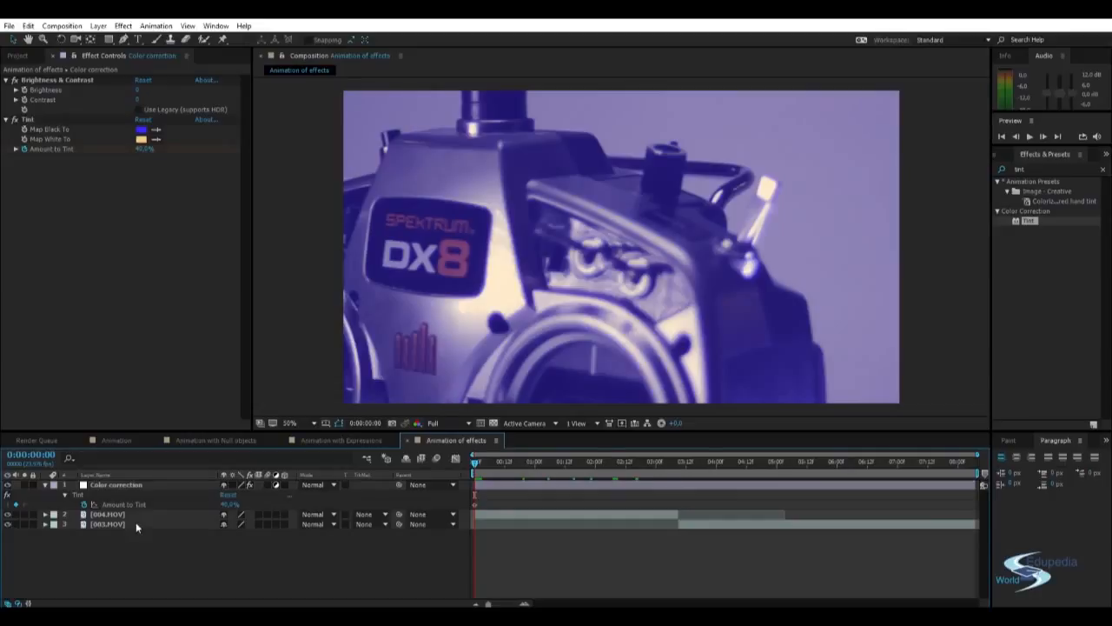
Move the 40% Amount to Tint keyframe to about 0:00:01:06 and lower the amount to nearly 0% at 0:00:00:00.
{"action": "left_click", "coordinate": [474, 505]}
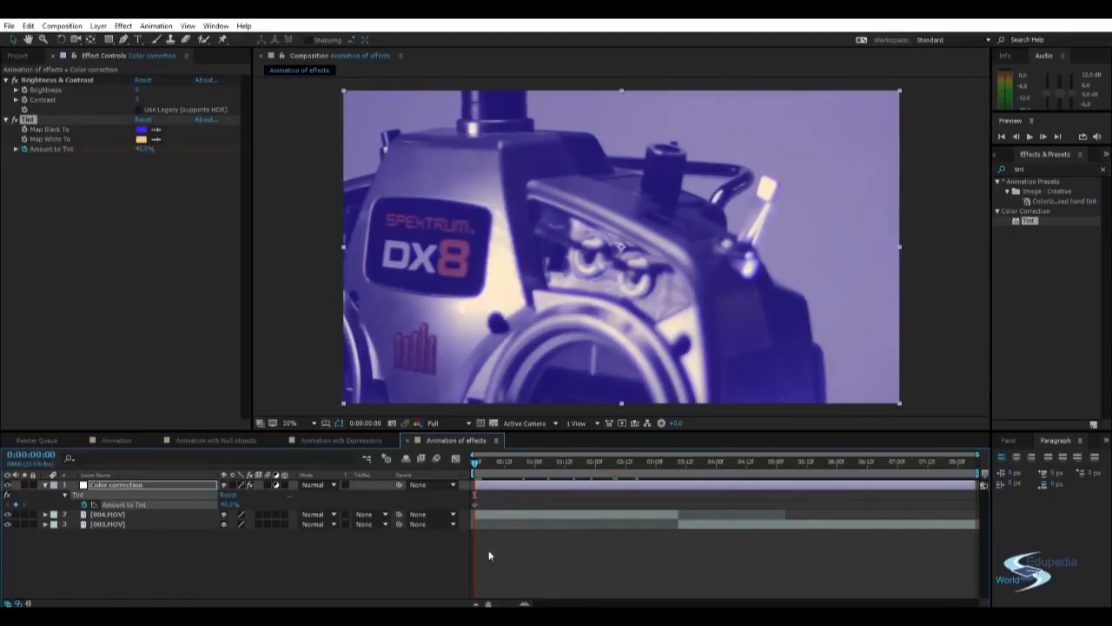
{"action": "left_click", "coordinate": [491, 534]}
{"action": "left_click_drag", "start_coordinate": [476, 464], "coordinate": [534, 506]}
{"action": "left_click_drag", "start_coordinate": [229, 504], "coordinate": [159, 514]}
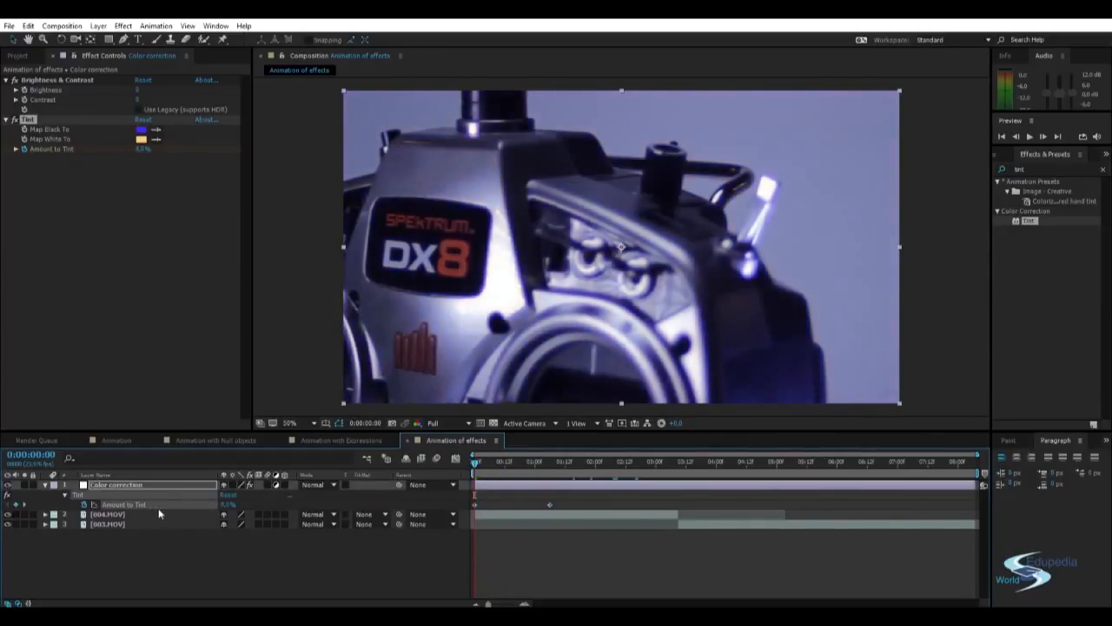
Shift the second Amount to Tint keyframe earlier to about 0:00:00:13 and preview the animation from the start.
{"action": "left_click_drag", "start_coordinate": [476, 465], "coordinate": [529, 467]}
{"action": "left_click_drag", "start_coordinate": [550, 505], "coordinate": [504, 509]}
{"action": "left_click_drag", "start_coordinate": [527, 464], "coordinate": [432, 463]}
{"action": "key", "text": "space"}
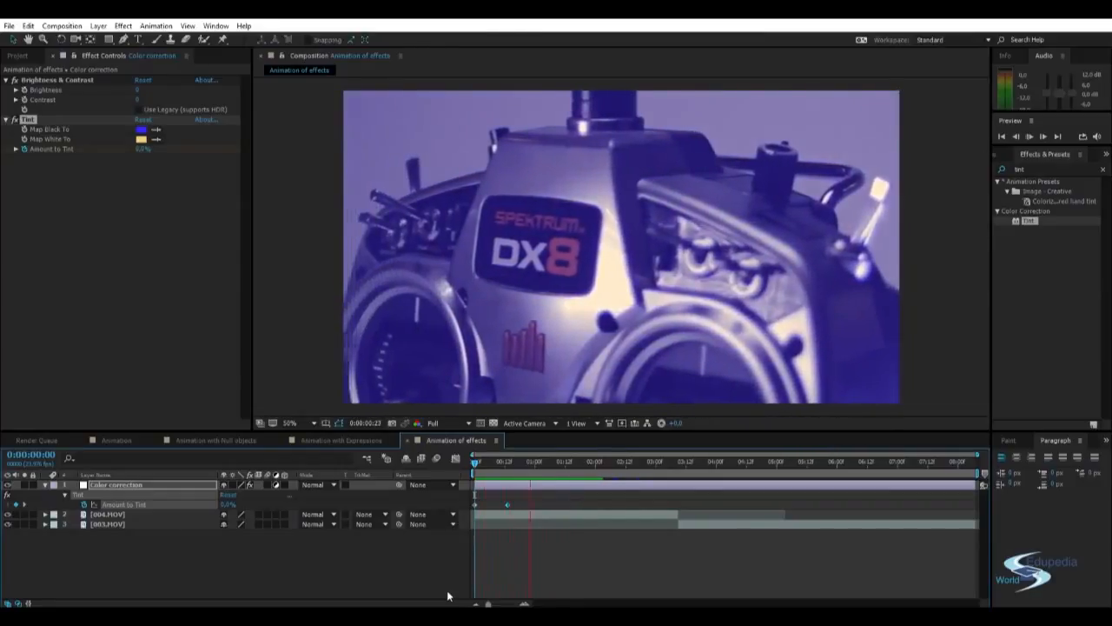
{"action": "key", "text": "space"}
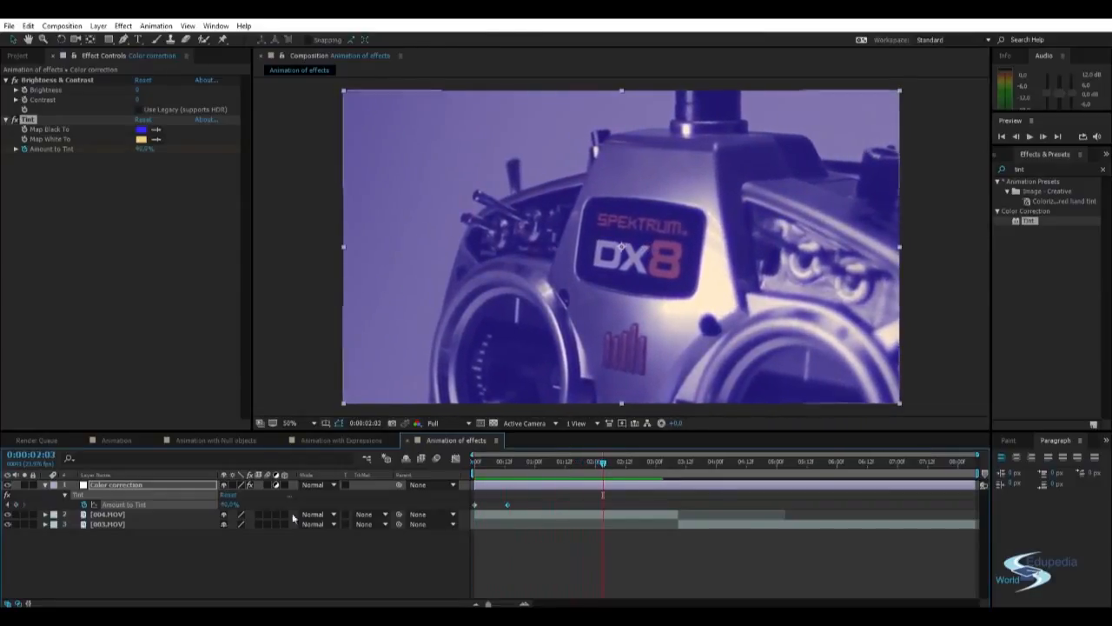
Add a 40% Amount to Tint keyframe, place it at about 0:00:03:02, and go to 0:00:03:17.
{"action": "left_click", "coordinate": [15, 505]}
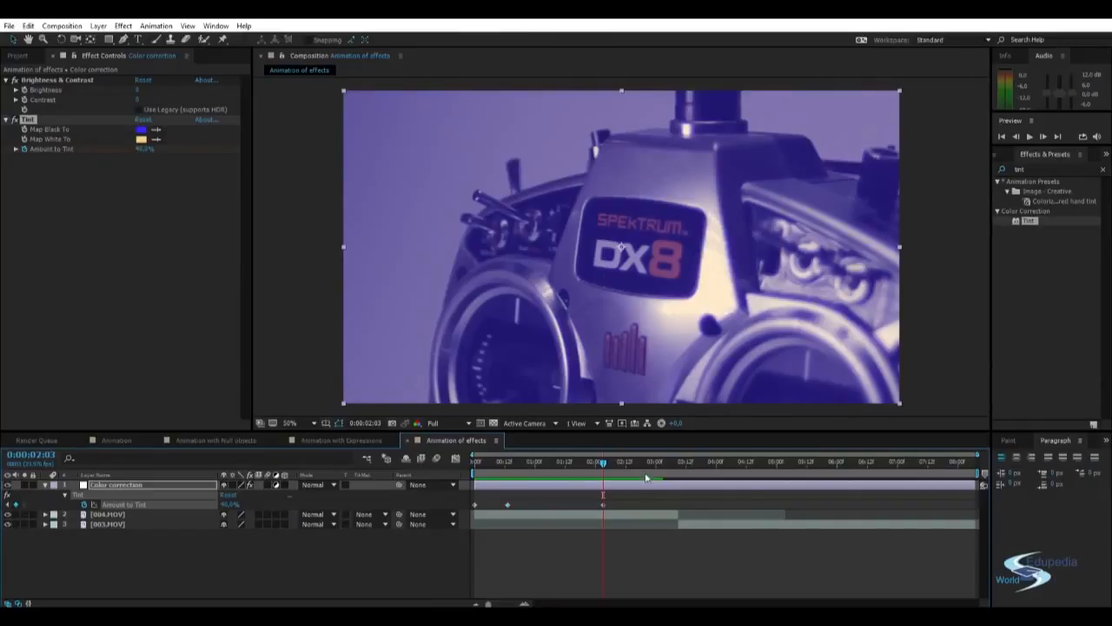
{"action": "left_click_drag", "start_coordinate": [602, 504], "coordinate": [627, 504]}
{"action": "left_click_drag", "start_coordinate": [609, 462], "coordinate": [700, 467]}
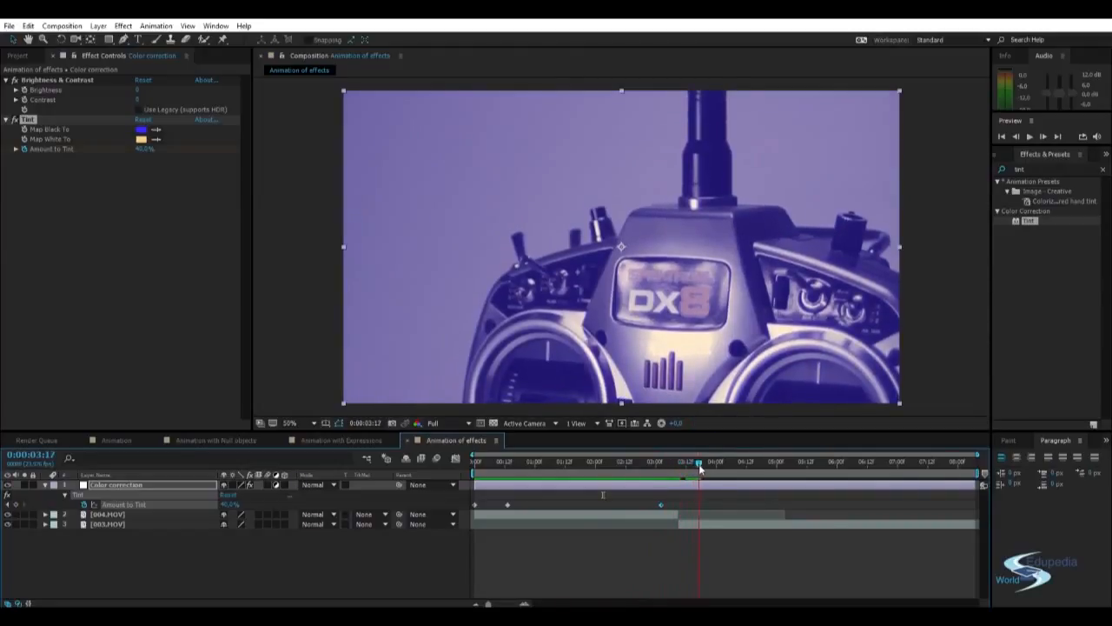
Try an Amount to Tint of 100% at 0:00:03:17 and preview the change.
{"action": "left_click_drag", "start_coordinate": [255, 501], "coordinate": [338, 493]}
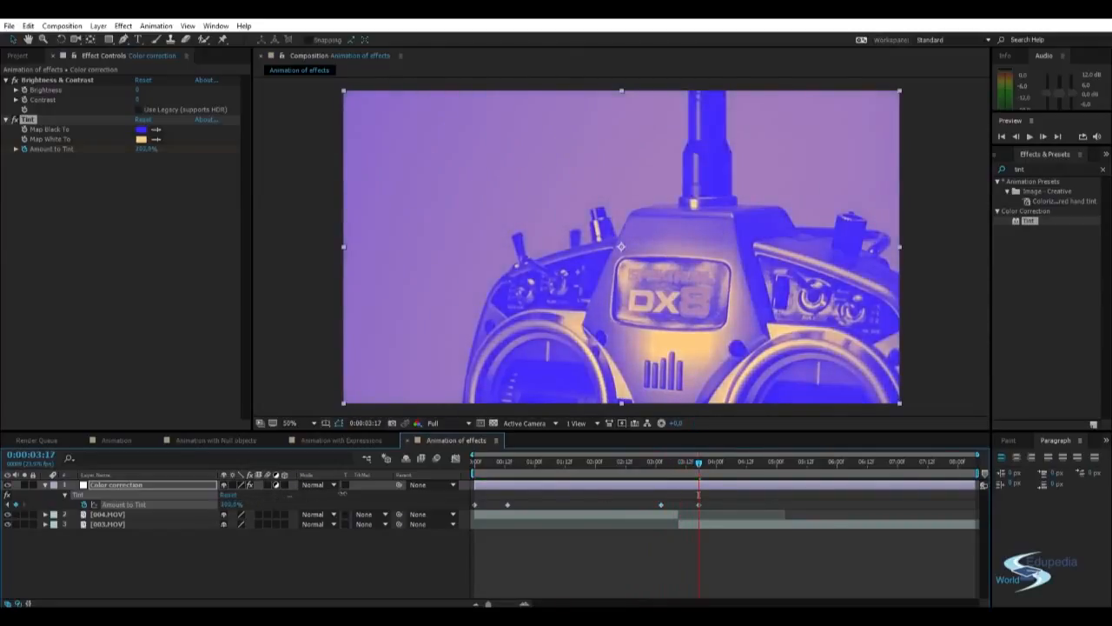
{"action": "left_click", "coordinate": [357, 583]}
{"action": "key", "text": "space"}
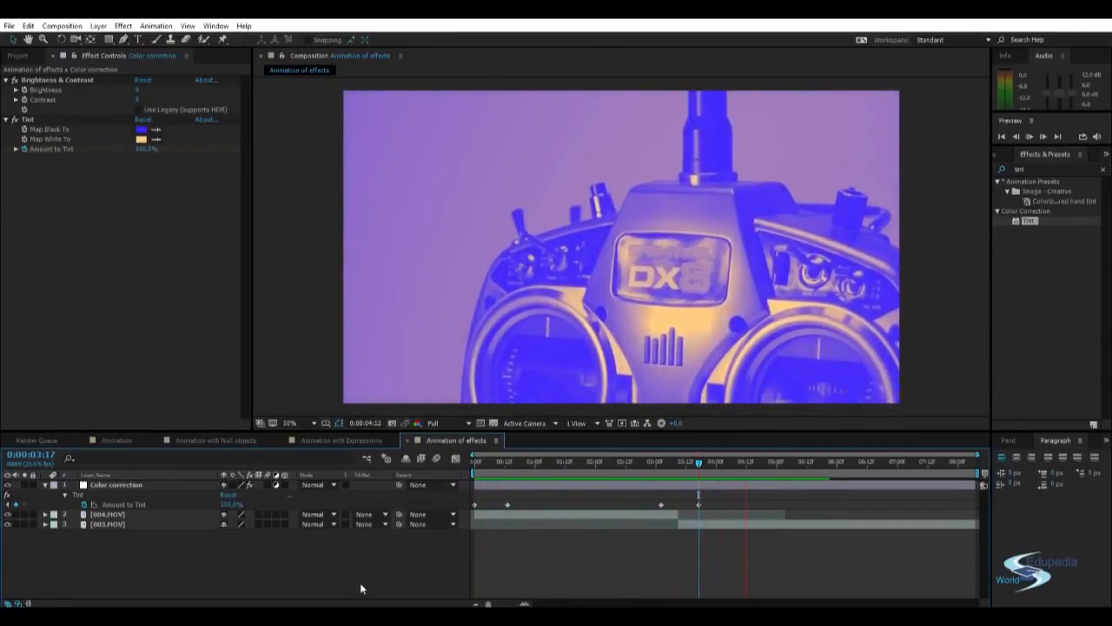
{"action": "mouse_move", "coordinate": [685, 463]}
{"action": "left_mouse_down"}
{"action": "mouse_move", "coordinate": [640, 461]}
{"action": "mouse_move", "coordinate": [739, 461]}
{"action": "mouse_move", "coordinate": [700, 458]}
{"action": "left_mouse_up"}
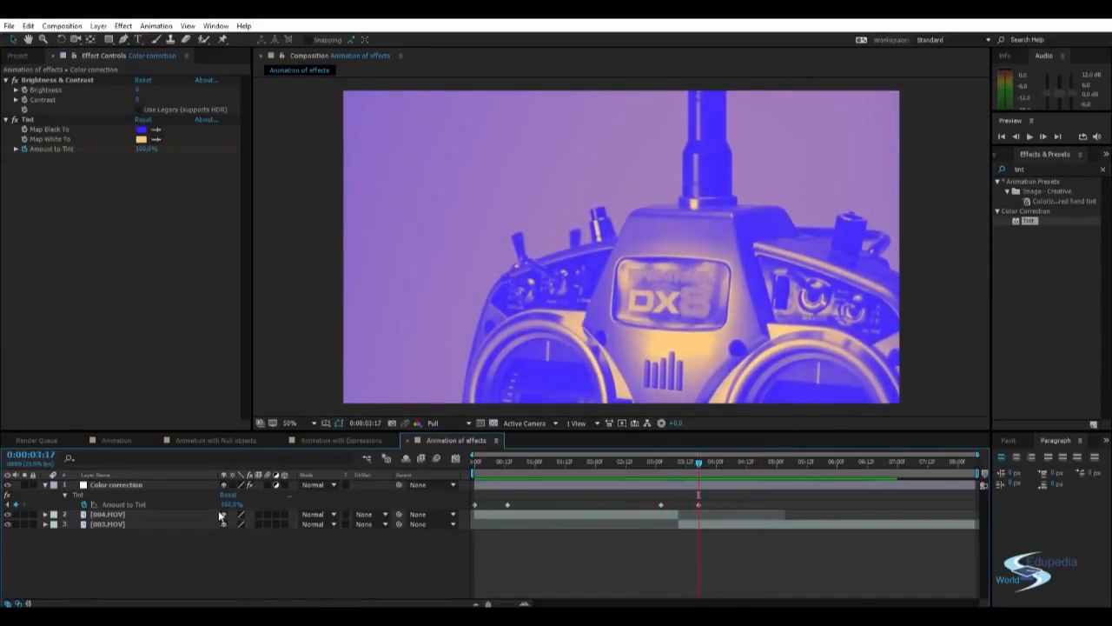
Keyframe Amount to Tint at 13% at 0:00:03:17 and 0:00:06:06, and at 54% at 0:00:07:22.
{"action": "left_click_drag", "start_coordinate": [190, 501], "coordinate": [130, 502]}
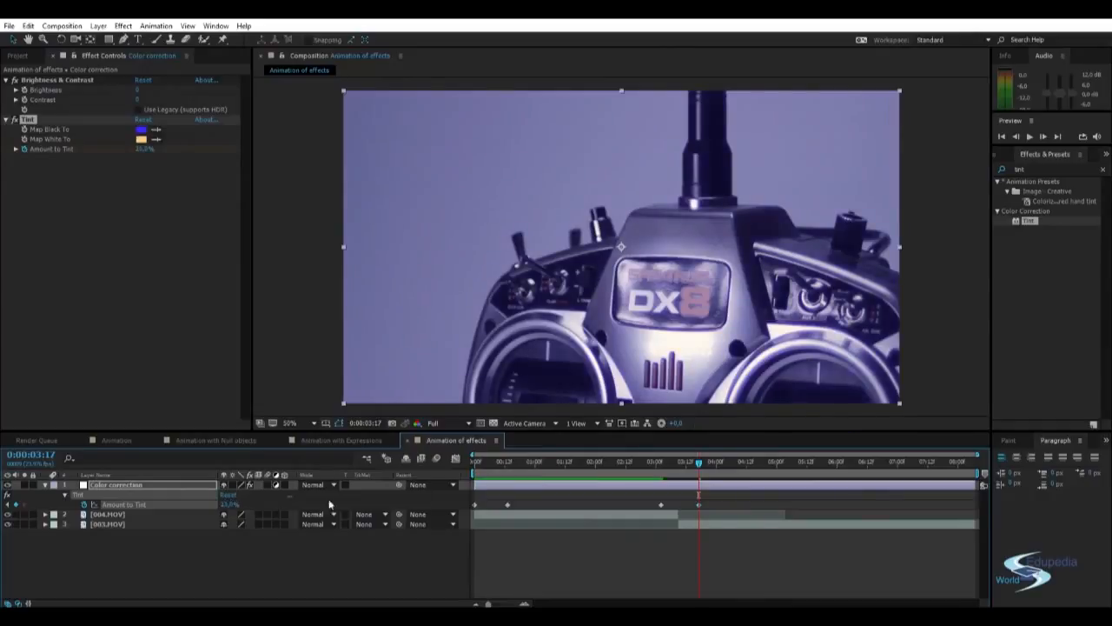
{"action": "left_click_drag", "start_coordinate": [698, 463], "coordinate": [852, 475]}
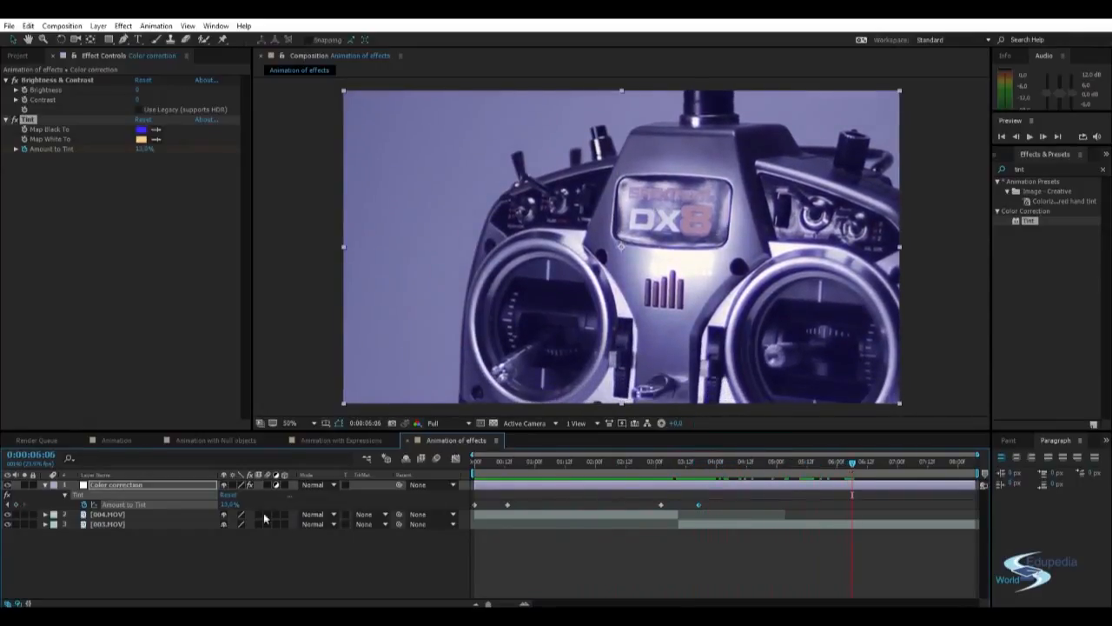
{"action": "left_click_drag", "start_coordinate": [846, 468], "coordinate": [944, 468]}
{"action": "left_click_drag", "start_coordinate": [224, 509], "coordinate": [245, 503]}
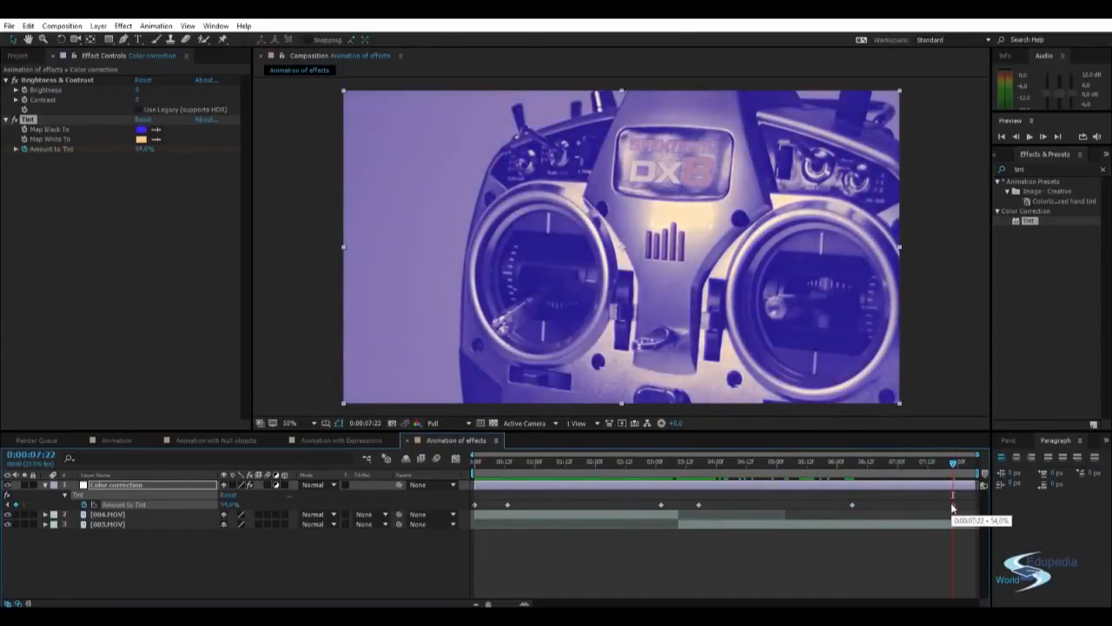
Move the last Amount to Tint keyframe to the end of the composition and preview the tint animation.
{"action": "key", "text": "space"}
{"action": "left_click_drag", "start_coordinate": [918, 463], "coordinate": [594, 458]}
{"action": "left_click", "coordinate": [535, 576]}
{"action": "key", "text": "space"}
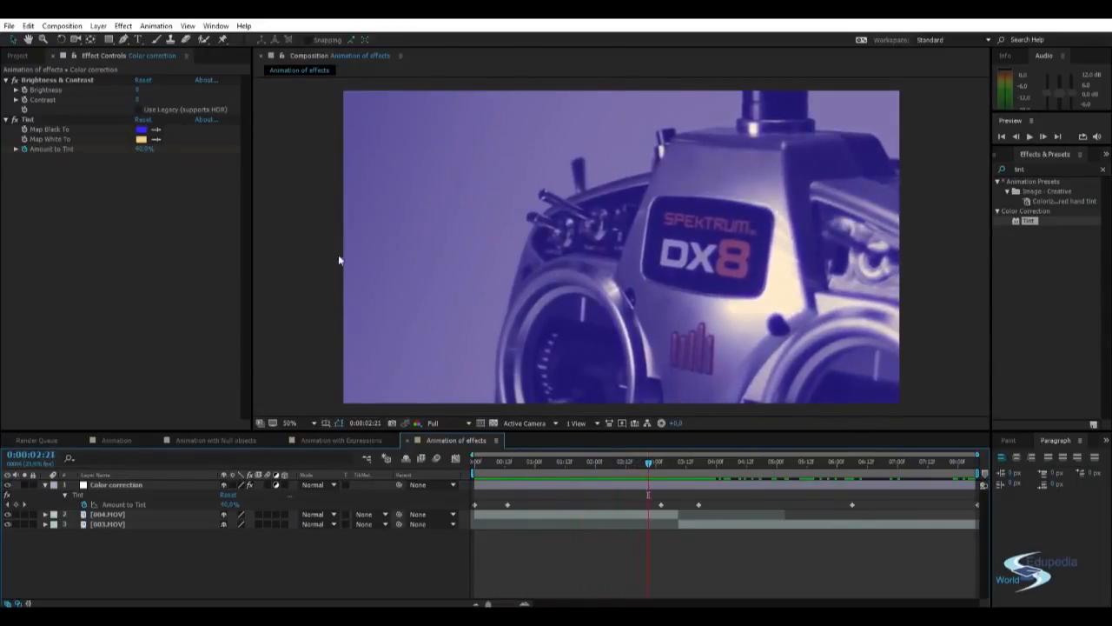
{"action": "left_click", "coordinate": [25, 91], "text": "alt"}
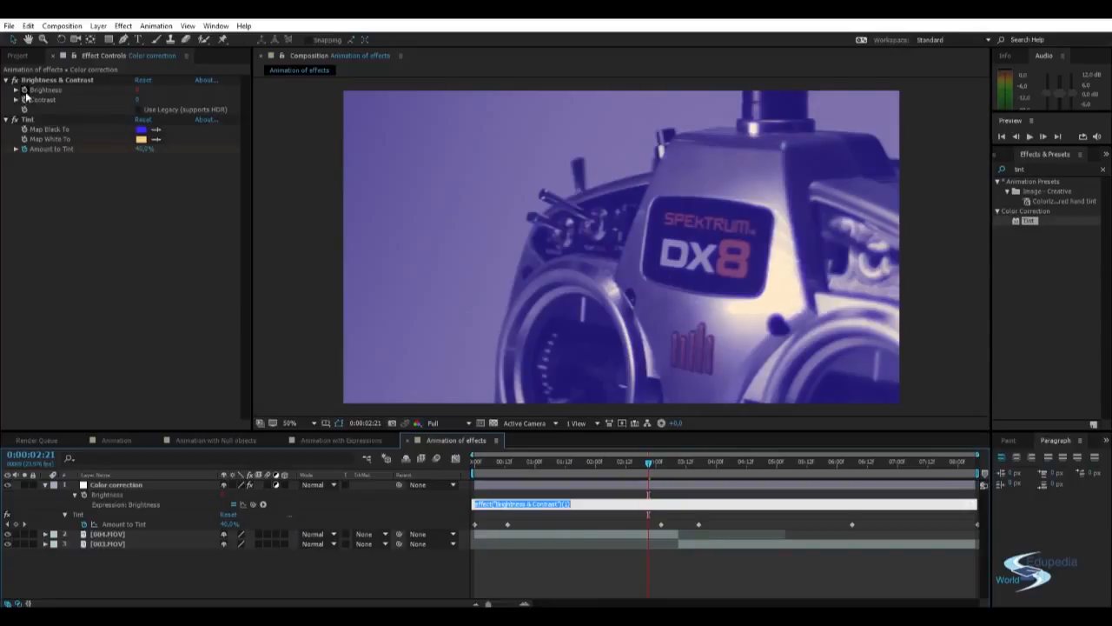
{"action": "left_click", "coordinate": [95, 221]}
{"action": "key", "text": "ctrl+z"}
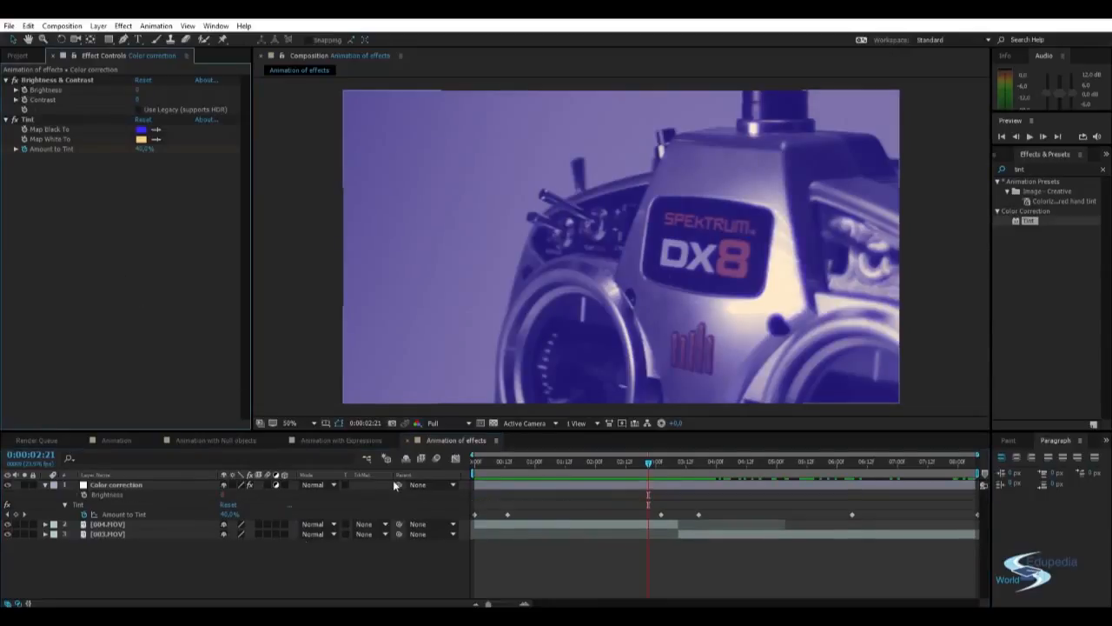
Start keyframing Brightness and Contrast at 0:00:02:21, and set them to -150 and 77 at 0:00:00:00.
{"action": "left_click", "coordinate": [25, 91]}
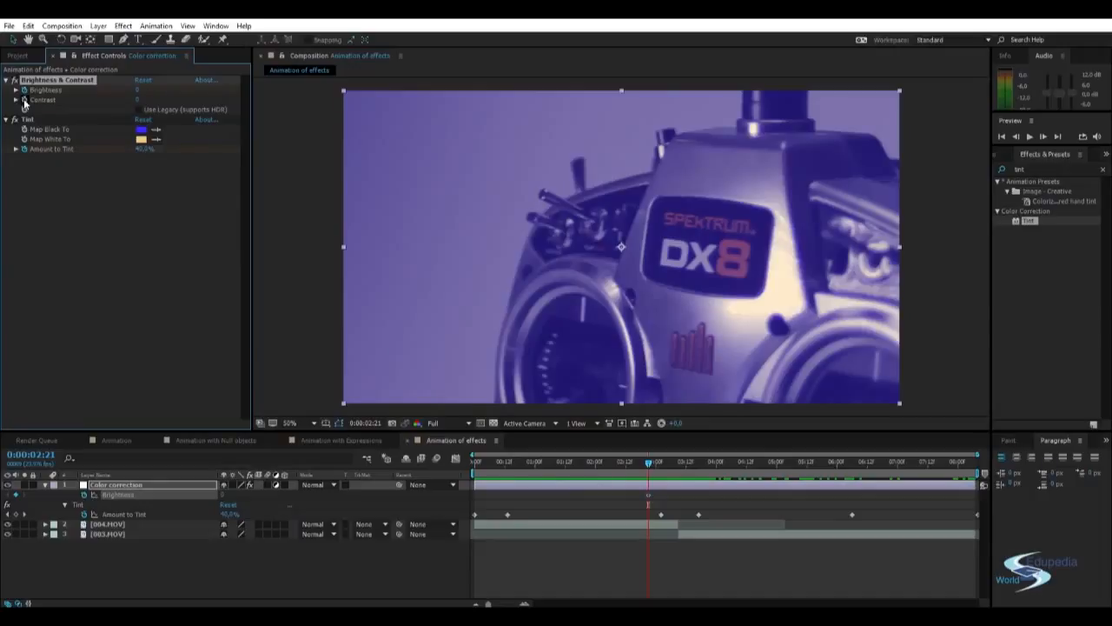
{"action": "left_click", "coordinate": [188, 487]}
{"action": "key", "text": "u"}
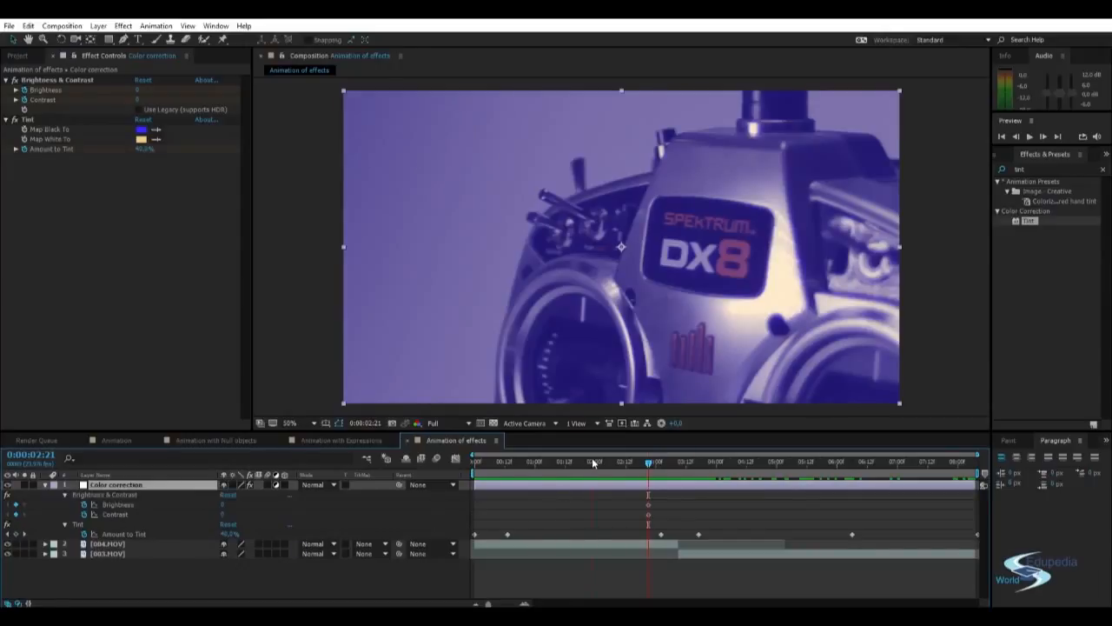
{"action": "left_click_drag", "start_coordinate": [592, 459], "coordinate": [448, 456]}
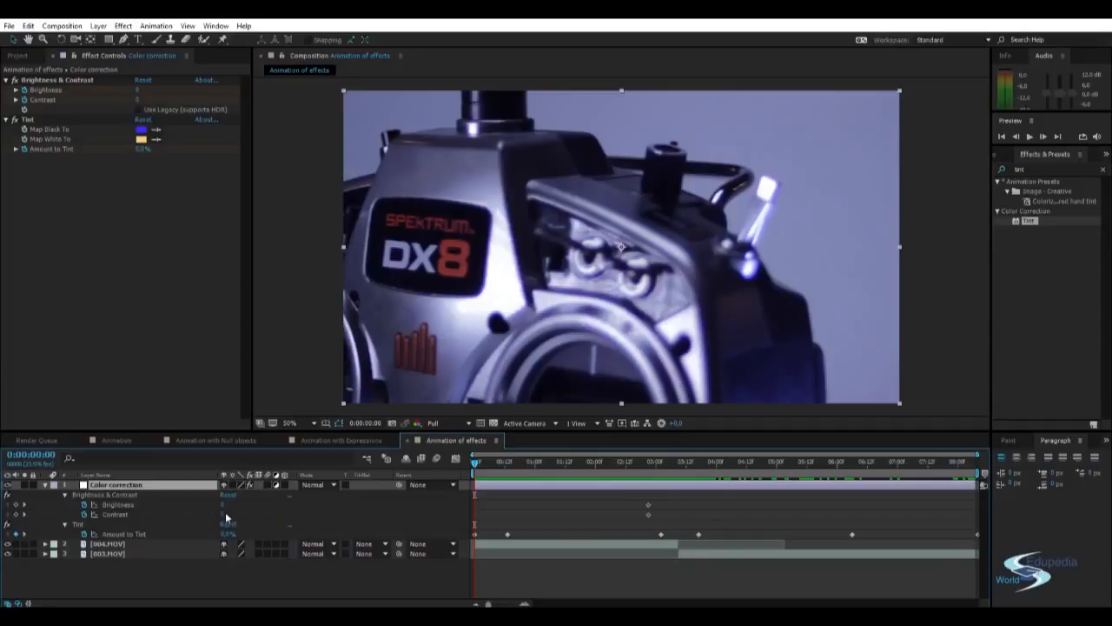
{"action": "left_click_drag", "start_coordinate": [238, 514], "coordinate": [172, 527]}
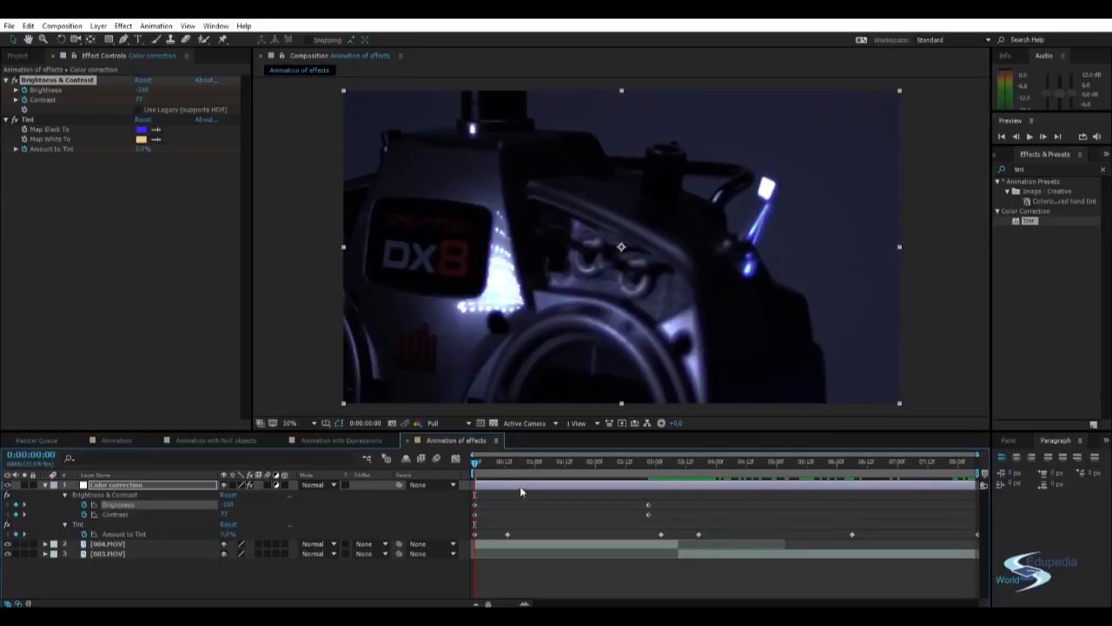
Keyframe Brightness at 70 and Contrast at 44 at 0:00:00:21, and preview the fade from the start.
{"action": "left_click_drag", "start_coordinate": [476, 468], "coordinate": [529, 461]}
{"action": "left_click_drag", "start_coordinate": [229, 502], "coordinate": [269, 502]}
{"action": "left_click", "coordinate": [223, 512]}
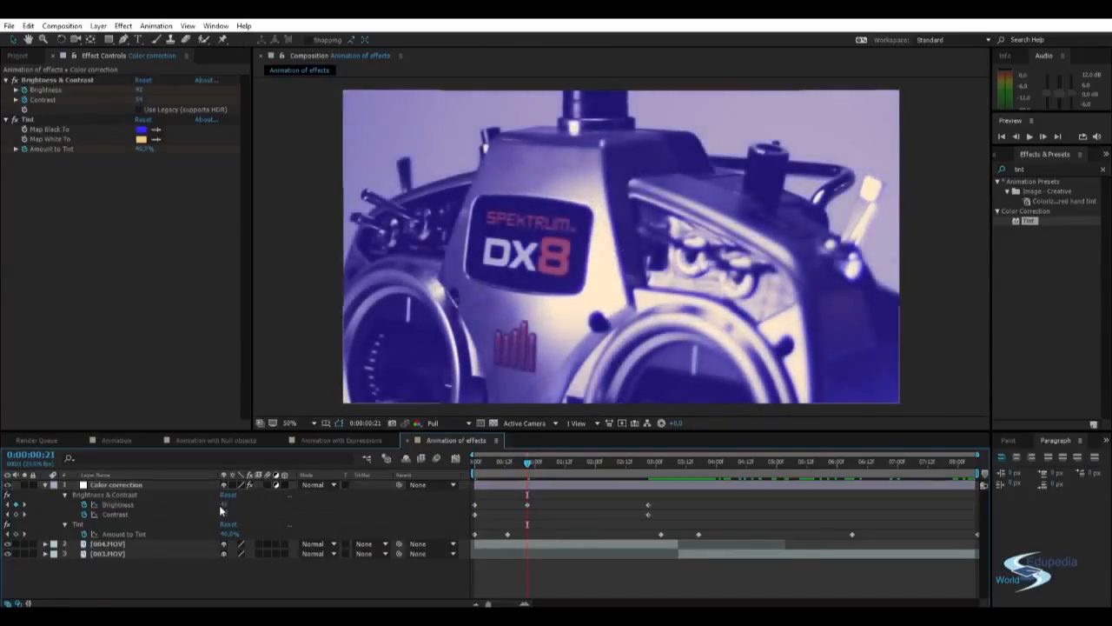
{"action": "type", "text": "0"}
{"action": "key", "text": "Return"}
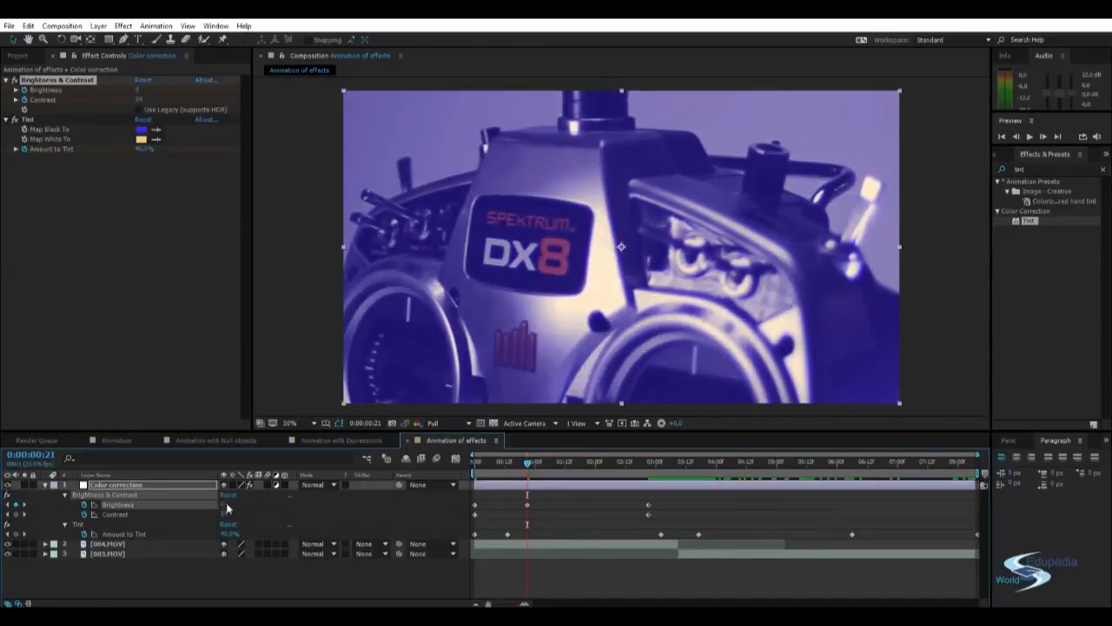
{"action": "mouse_move", "coordinate": [223, 507]}
{"action": "left_mouse_down"}
{"action": "mouse_move", "coordinate": [257, 520]}
{"action": "mouse_move", "coordinate": [173, 518]}
{"action": "mouse_move", "coordinate": [236, 496]}
{"action": "left_mouse_up"}
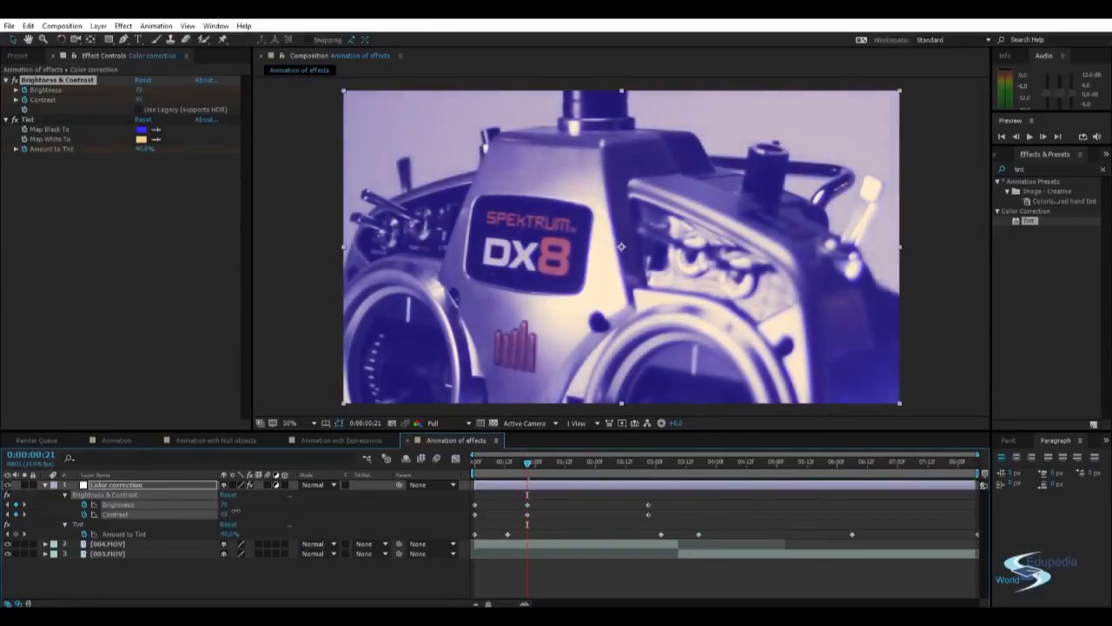
{"action": "left_click", "coordinate": [348, 580]}
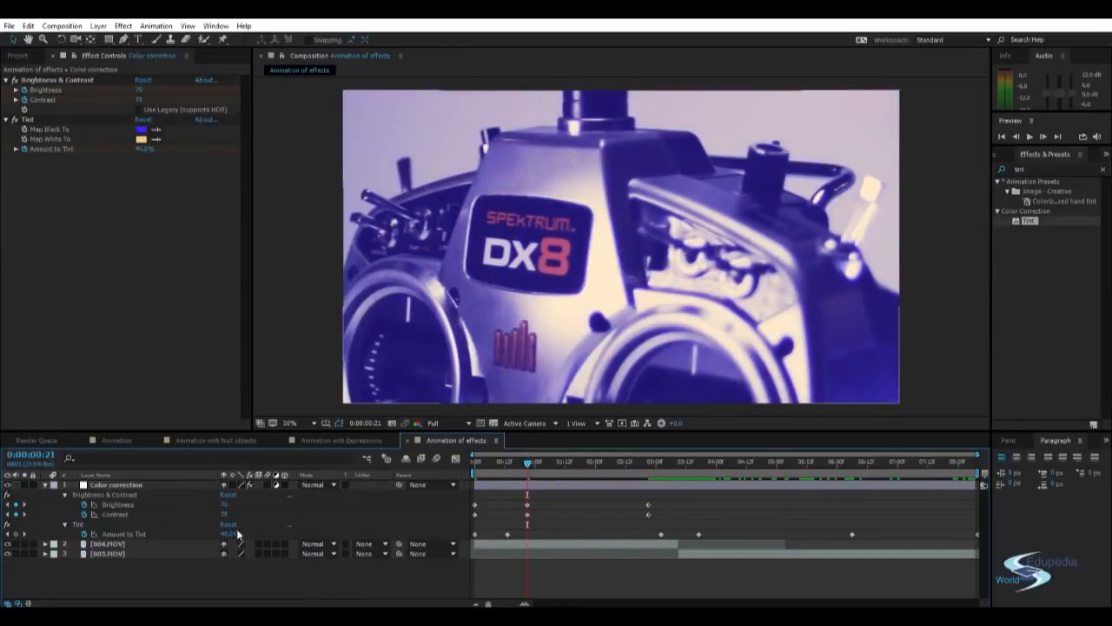
{"action": "left_click_drag", "start_coordinate": [225, 514], "coordinate": [205, 515]}
{"action": "left_click", "coordinate": [321, 586]}
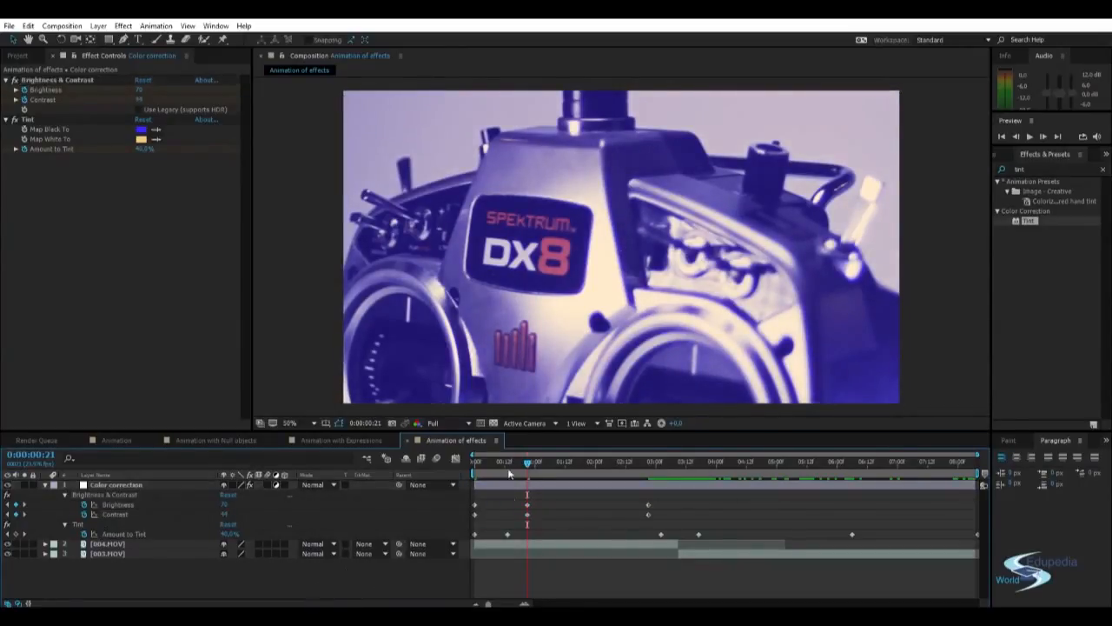
{"action": "key", "text": "space"}
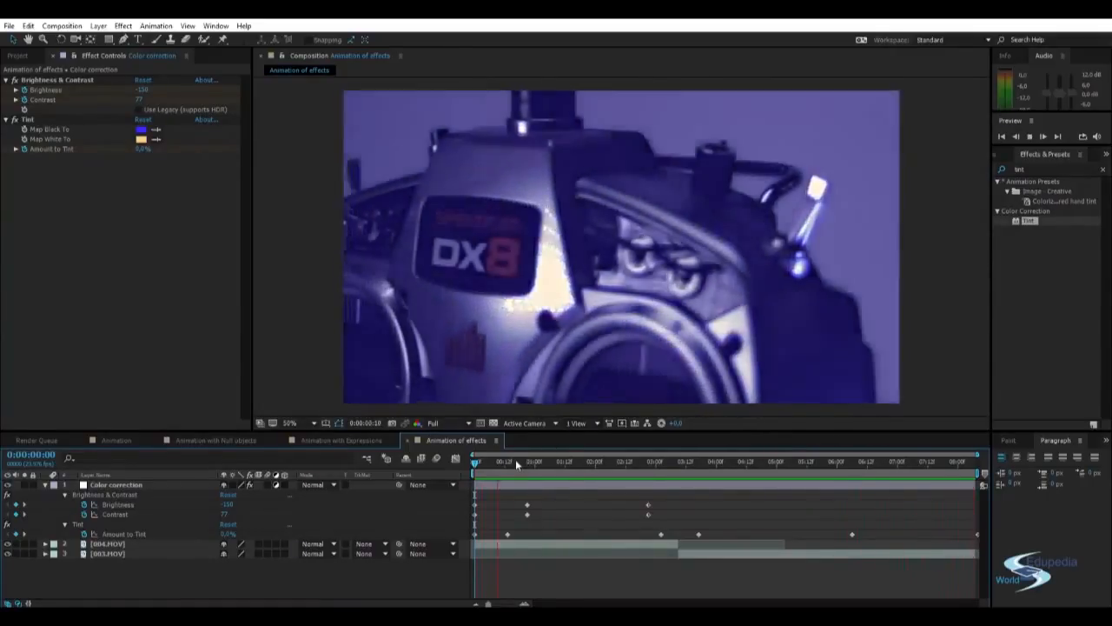
Delete the Brightness and Contrast keyframes at 0:00:02:21 and copy the pair at 0:00:00:21 to 0:00:02:18.
{"action": "left_click_drag", "start_coordinate": [514, 467], "coordinate": [665, 520]}
{"action": "key", "text": "Delete"}
{"action": "mouse_move", "coordinate": [570, 467]}
{"action": "left_mouse_down"}
{"action": "mouse_move", "coordinate": [487, 467]}
{"action": "mouse_move", "coordinate": [521, 470]}
{"action": "mouse_move", "coordinate": [541, 521]}
{"action": "left_mouse_up"}
{"action": "left_click", "coordinate": [537, 517]}
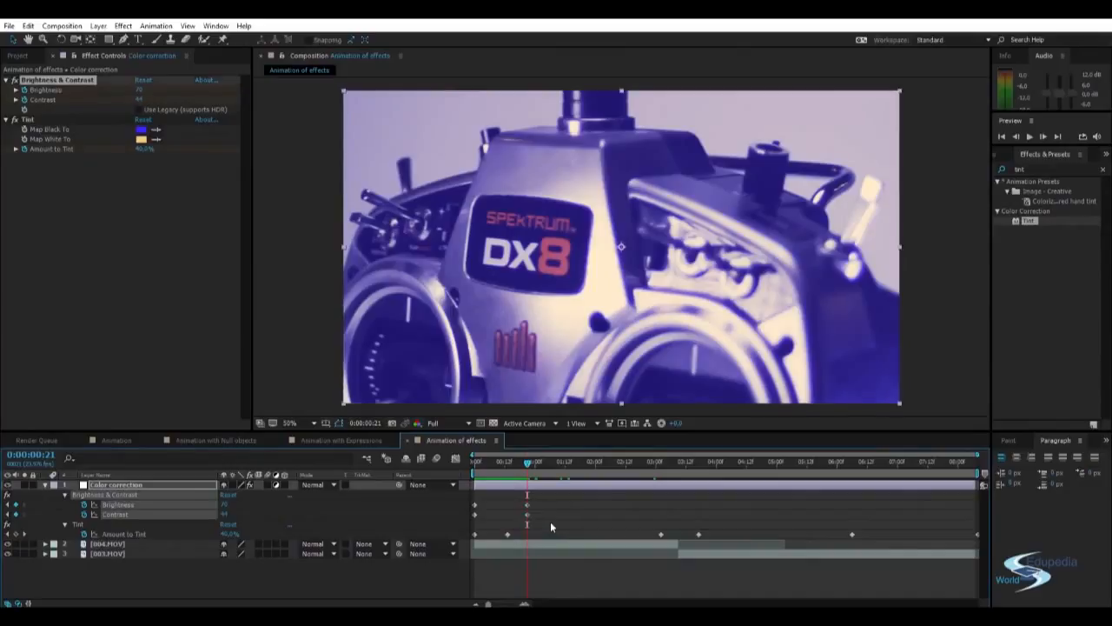
{"action": "left_click_drag", "start_coordinate": [623, 463], "coordinate": [640, 460]}
{"action": "key", "text": "ctrl+v"}
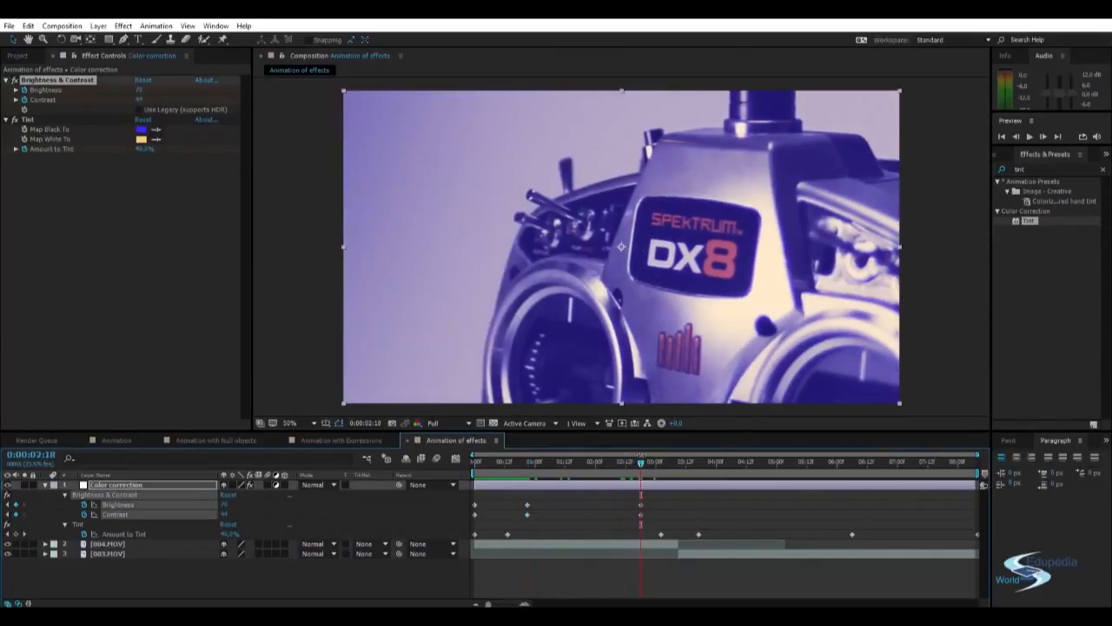
At 0:00:03:09, lower Brightness to a strongly negative value and raise Contrast to 100.
{"action": "left_click", "coordinate": [654, 500]}
{"action": "left_click_drag", "start_coordinate": [640, 462], "coordinate": [681, 467]}
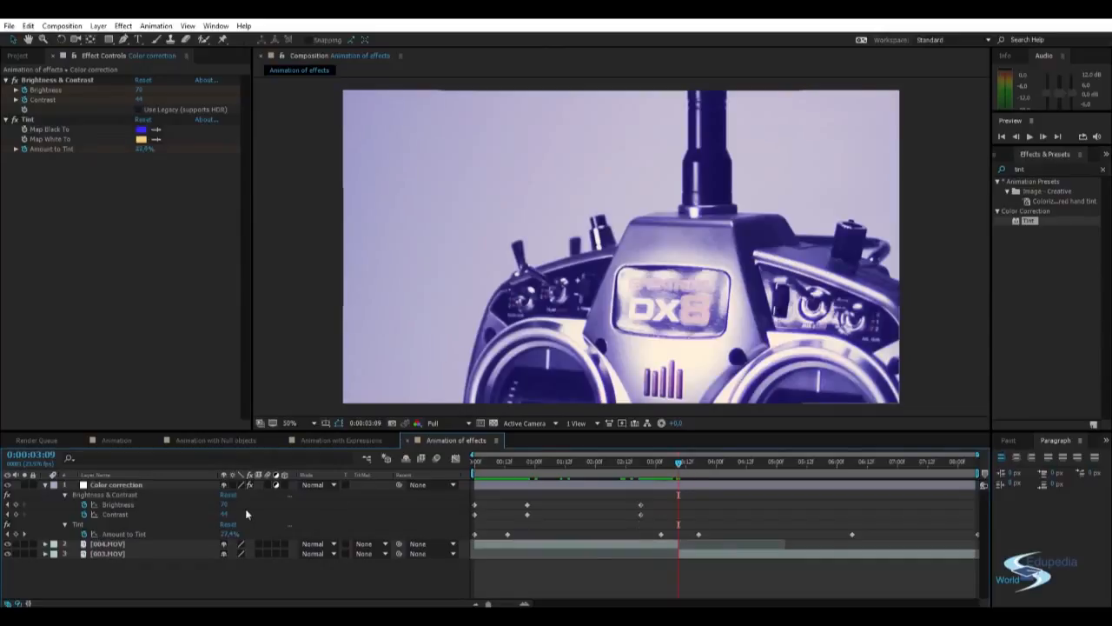
{"action": "left_click_drag", "start_coordinate": [226, 508], "coordinate": [127, 513]}
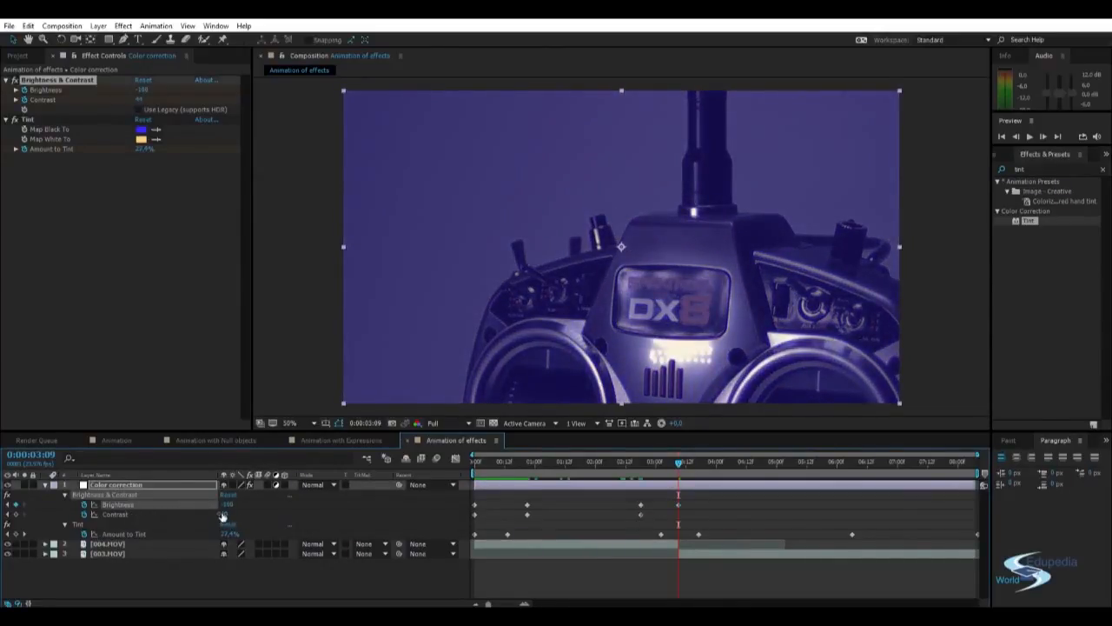
{"action": "left_click_drag", "start_coordinate": [251, 513], "coordinate": [283, 510]}
Copy the Brightness and Contrast keyframes at 0:00:02:18 to 0:00:03:23 and preview the composition from the start.
{"action": "left_click_drag", "start_coordinate": [619, 498], "coordinate": [650, 515]}
{"action": "left_click", "coordinate": [713, 462]}
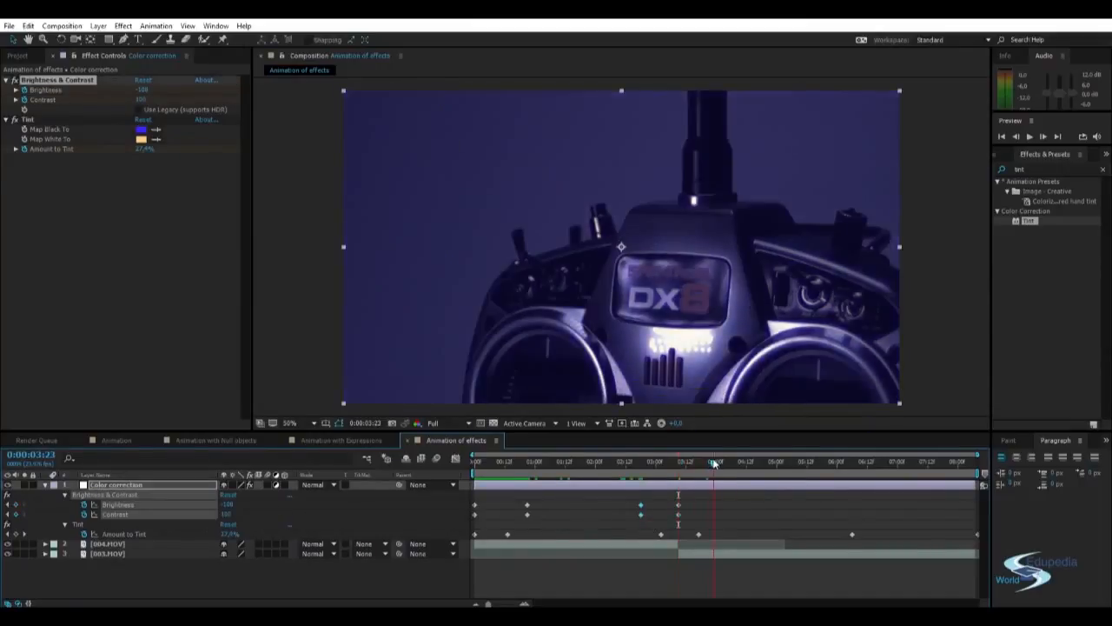
{"action": "key", "text": "ctrl+c"}
{"action": "key", "text": "ctrl+v"}
{"action": "left_click_drag", "start_coordinate": [714, 463], "coordinate": [477, 521]}
{"action": "key", "text": "space"}
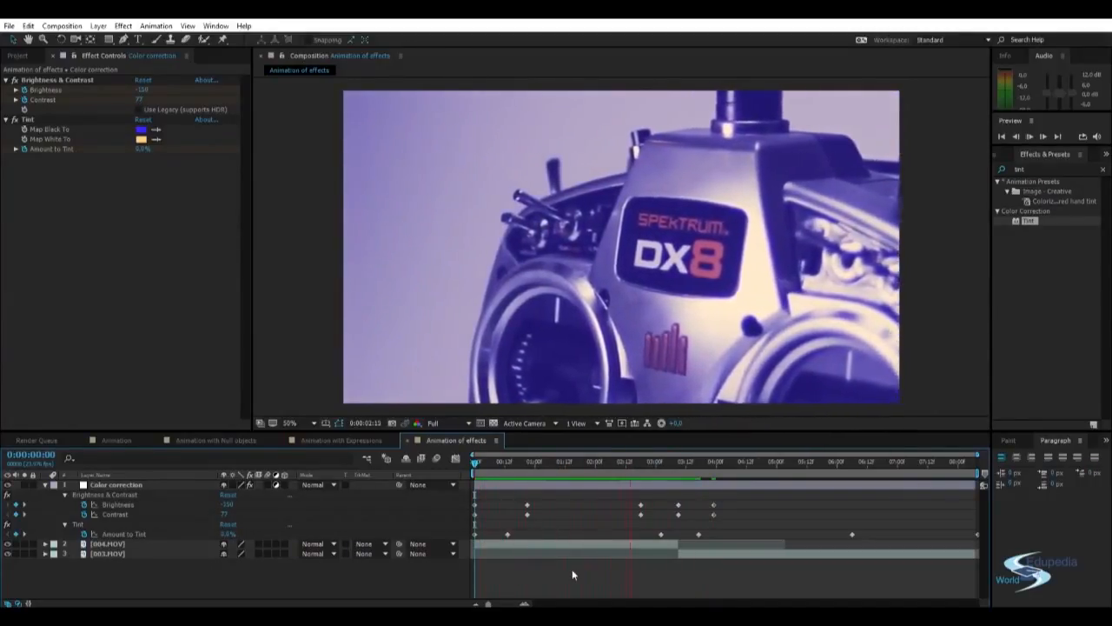
Try raising the Color correction layer's Brightness to a positive value at 0:00:00:00.
{"action": "left_click_drag", "start_coordinate": [674, 468], "coordinate": [456, 448]}
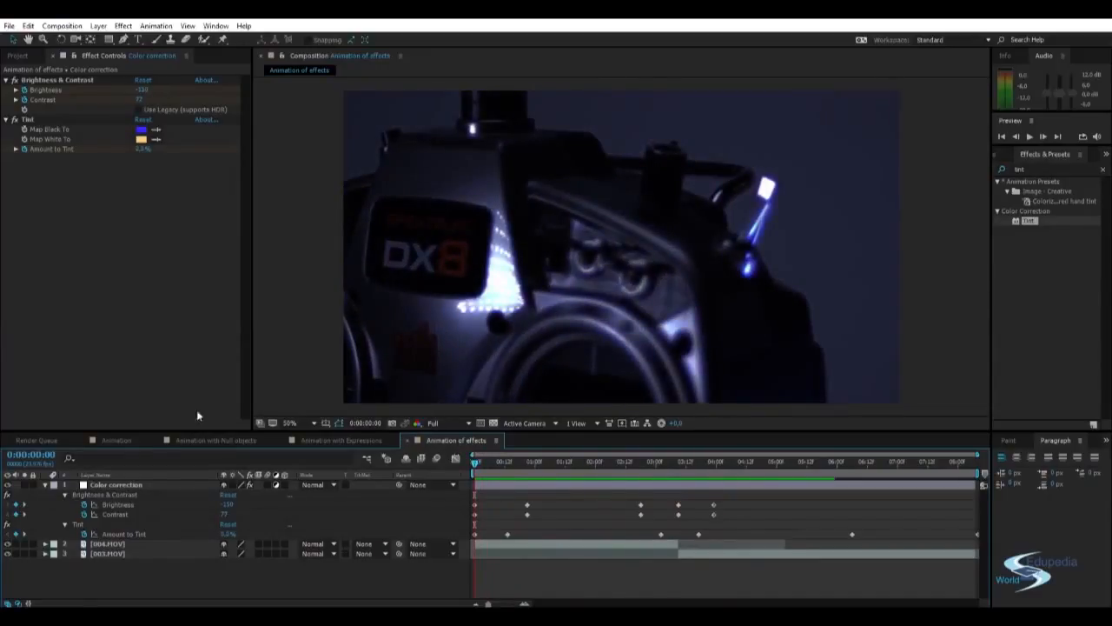
{"action": "left_click", "coordinate": [28, 120]}
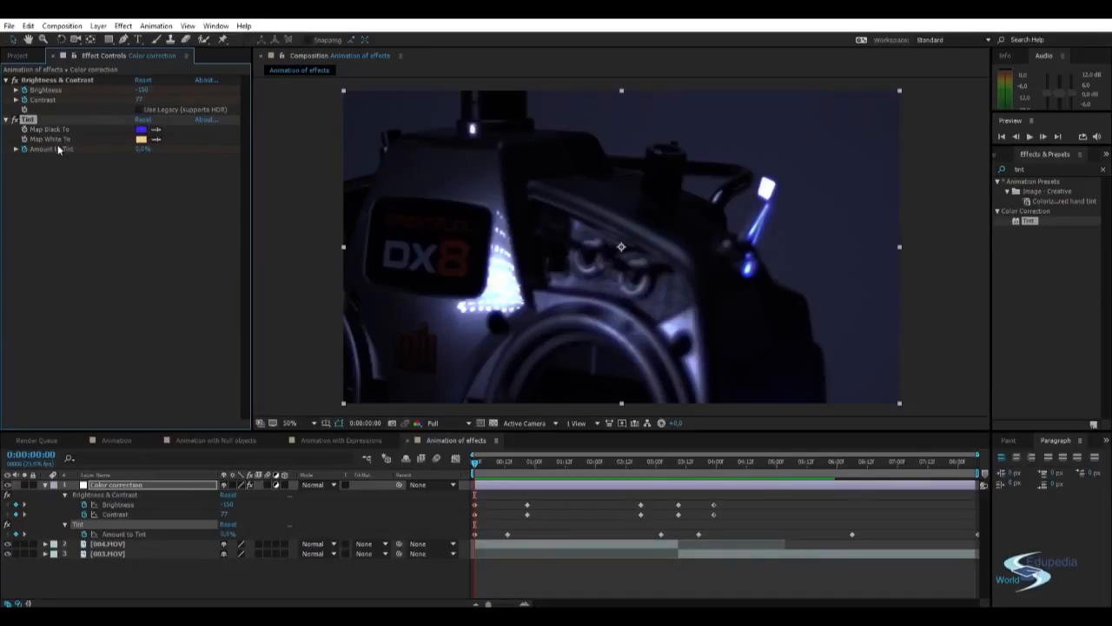
{"action": "left_click", "coordinate": [119, 195]}
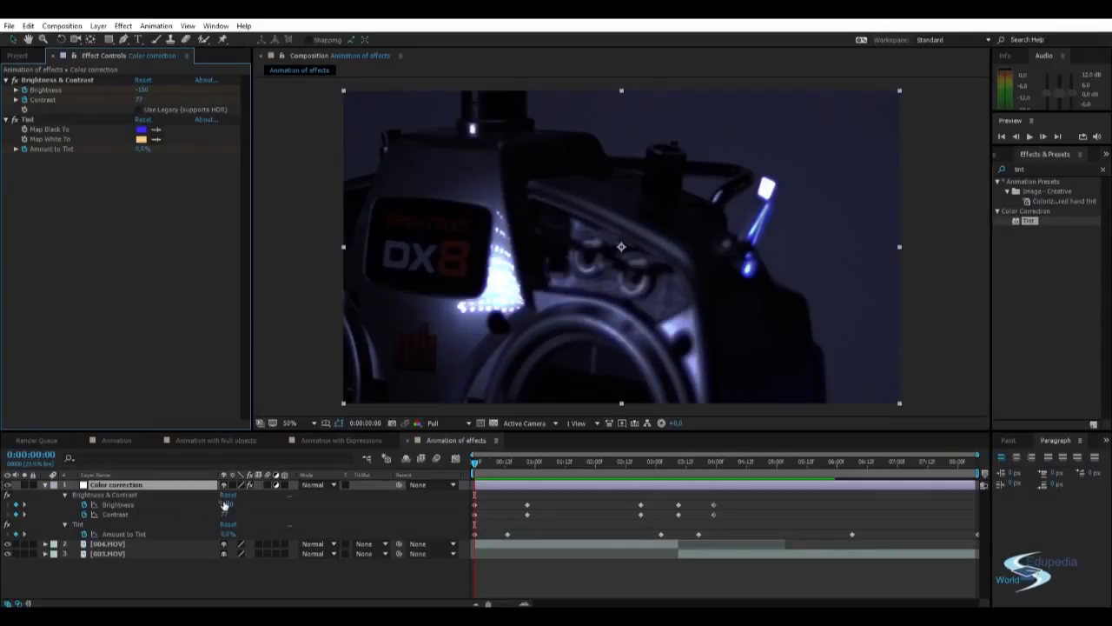
{"action": "left_click_drag", "start_coordinate": [223, 508], "coordinate": [246, 495]}
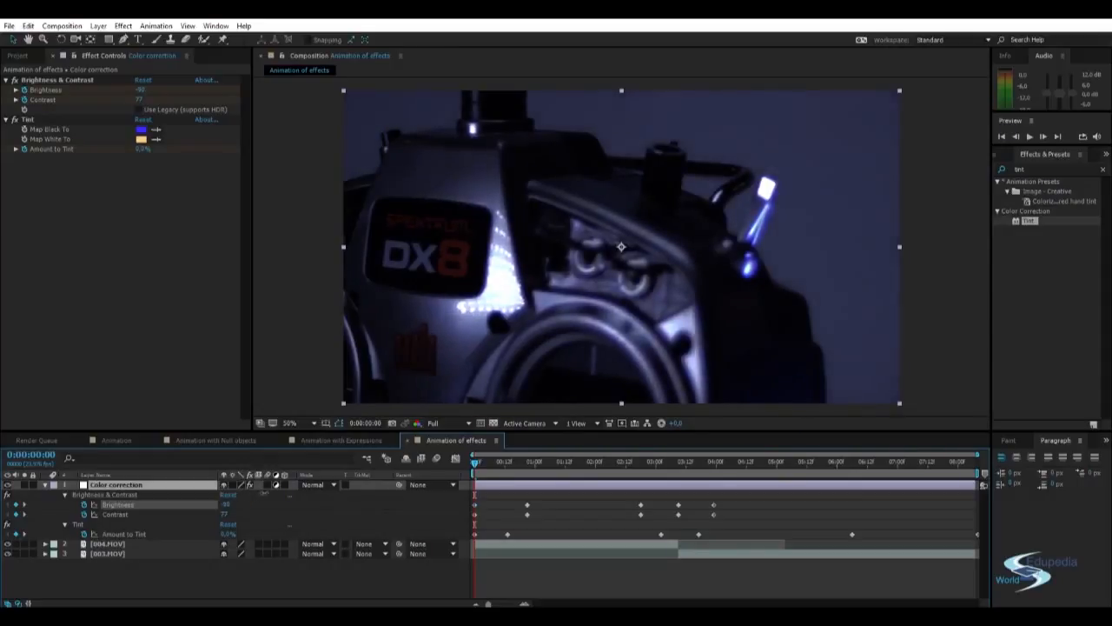
{"action": "left_click_drag", "start_coordinate": [263, 493], "coordinate": [349, 494]}
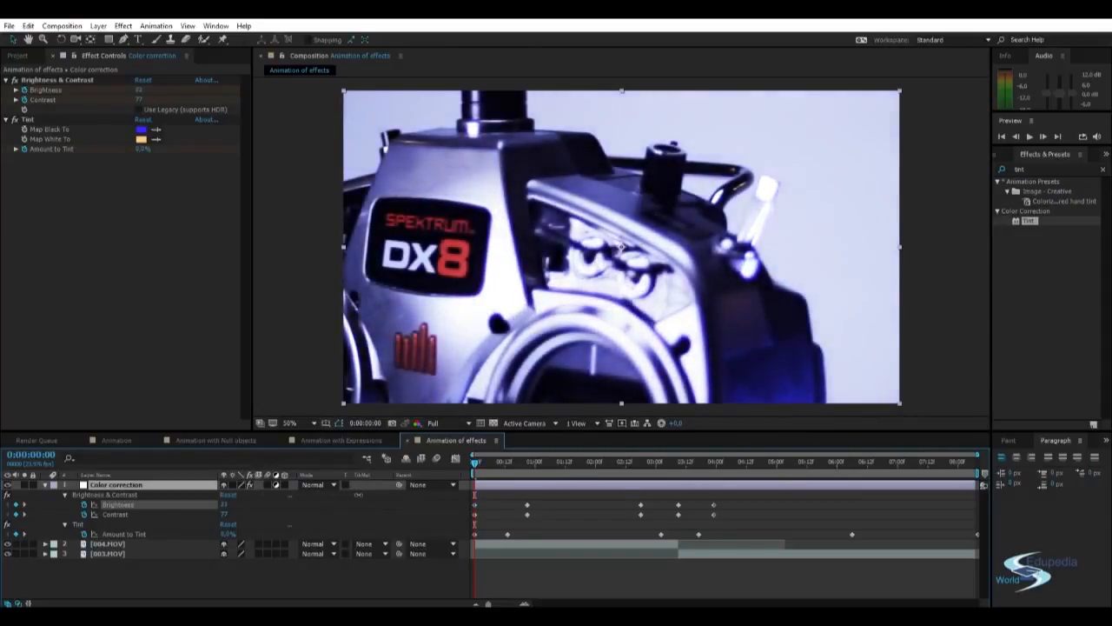
{"action": "left_click_drag", "start_coordinate": [374, 502], "coordinate": [377, 506]}
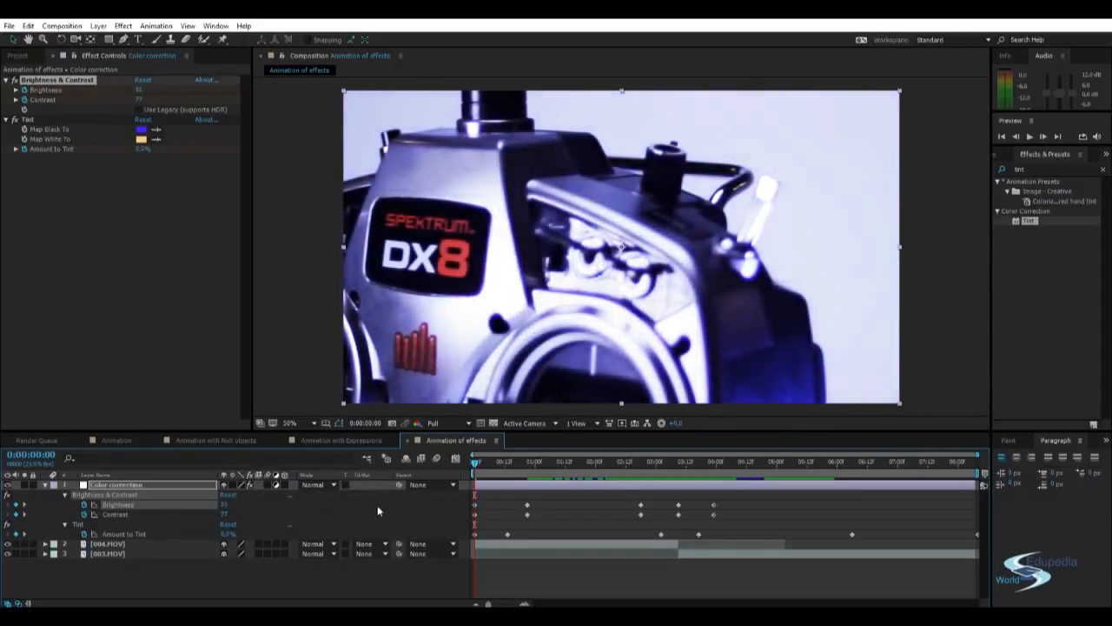
{"action": "left_click", "coordinate": [414, 585]}
Extend the start of the 003.MOV clip earlier to about 0:00:03:03 so that it overlaps the end of 004.MOV.
{"action": "left_click_drag", "start_coordinate": [492, 460], "coordinate": [668, 463]}
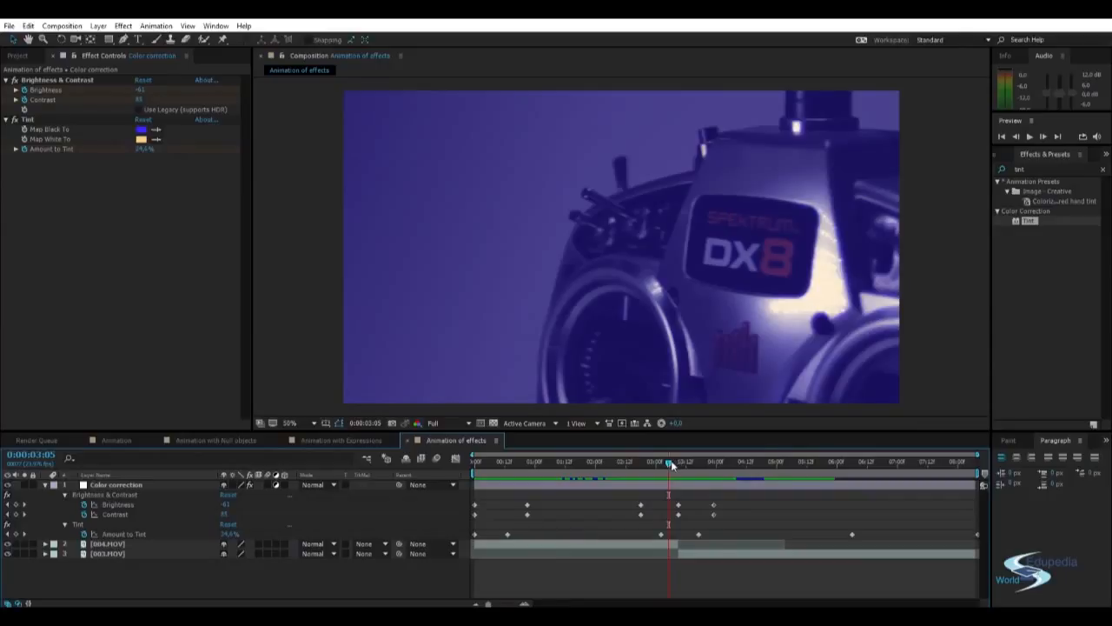
{"action": "left_click_drag", "start_coordinate": [674, 464], "coordinate": [770, 461]}
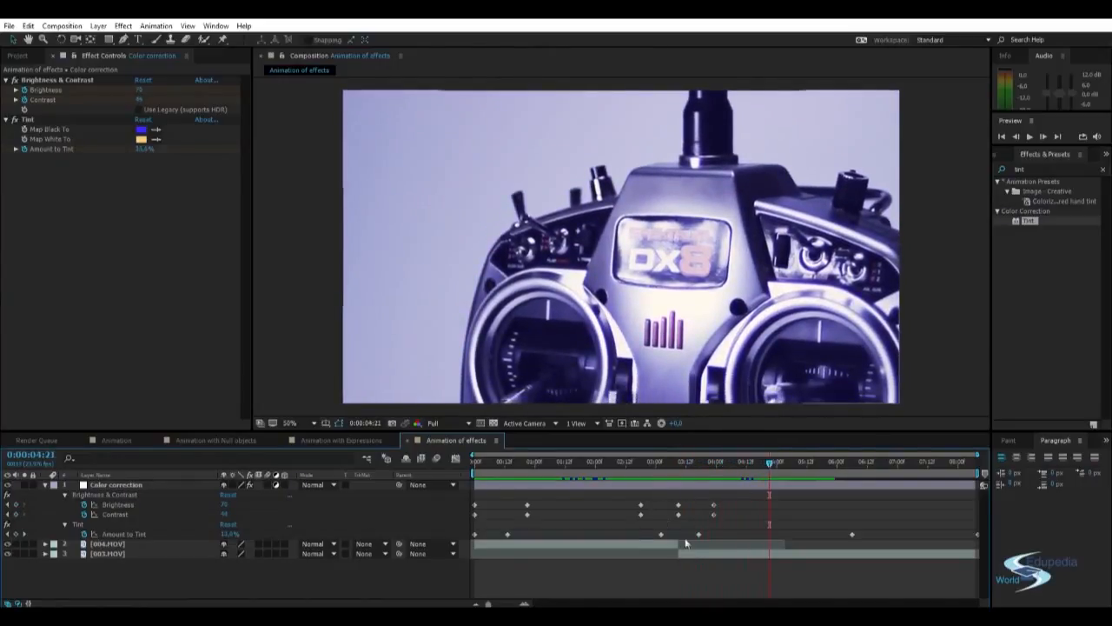
{"action": "left_click_drag", "start_coordinate": [680, 552], "coordinate": [670, 553]}
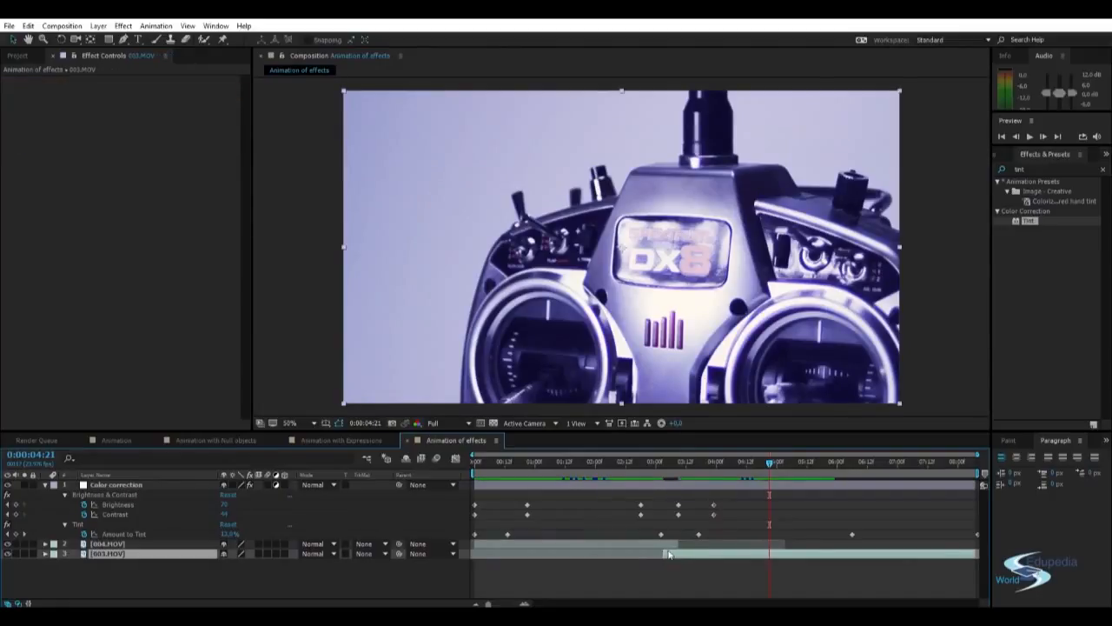
Keyframe the Opacity of 004.MOV at 100% at 0:00:03:04 and at 0% at 0:00:03:08.
{"action": "left_click", "coordinate": [677, 461]}
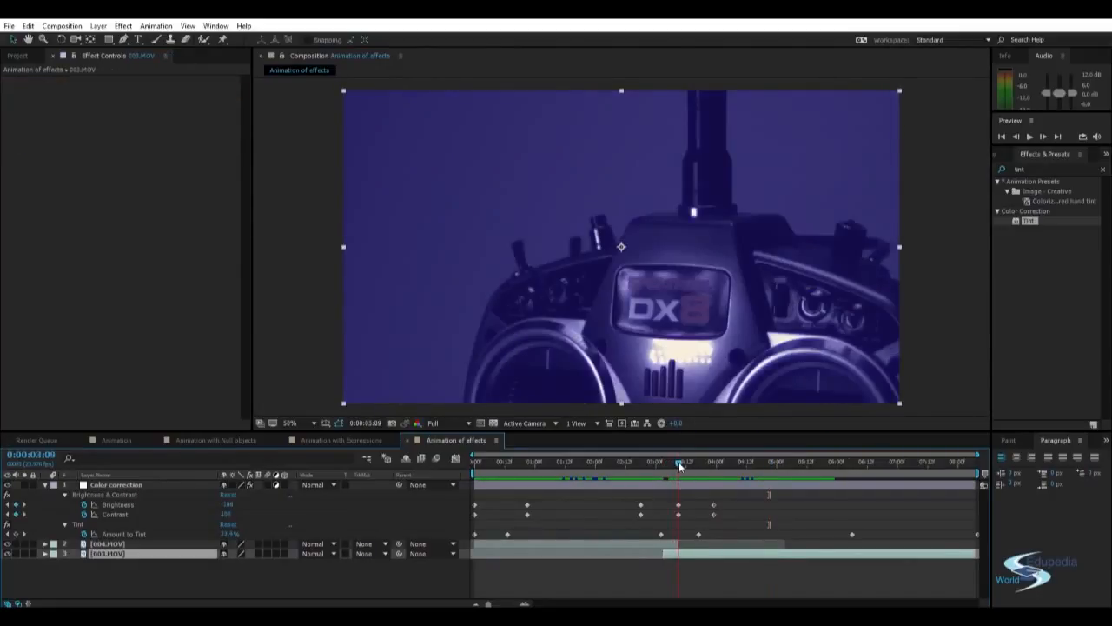
{"action": "left_click_drag", "start_coordinate": [675, 463], "coordinate": [666, 465]}
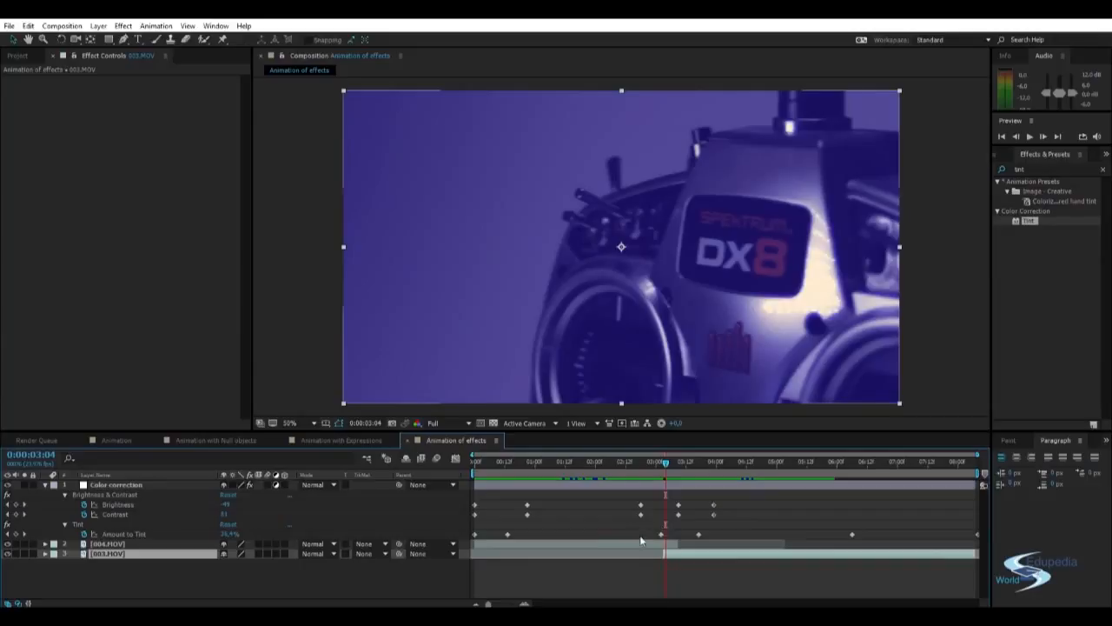
{"action": "left_click", "coordinate": [612, 541]}
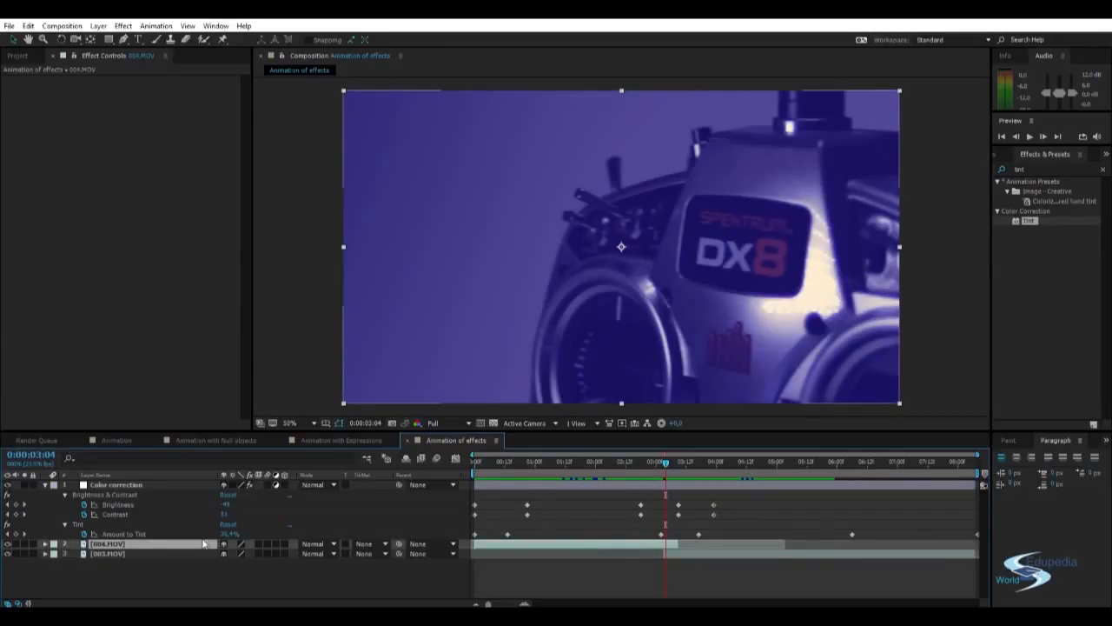
{"action": "key", "text": "t"}
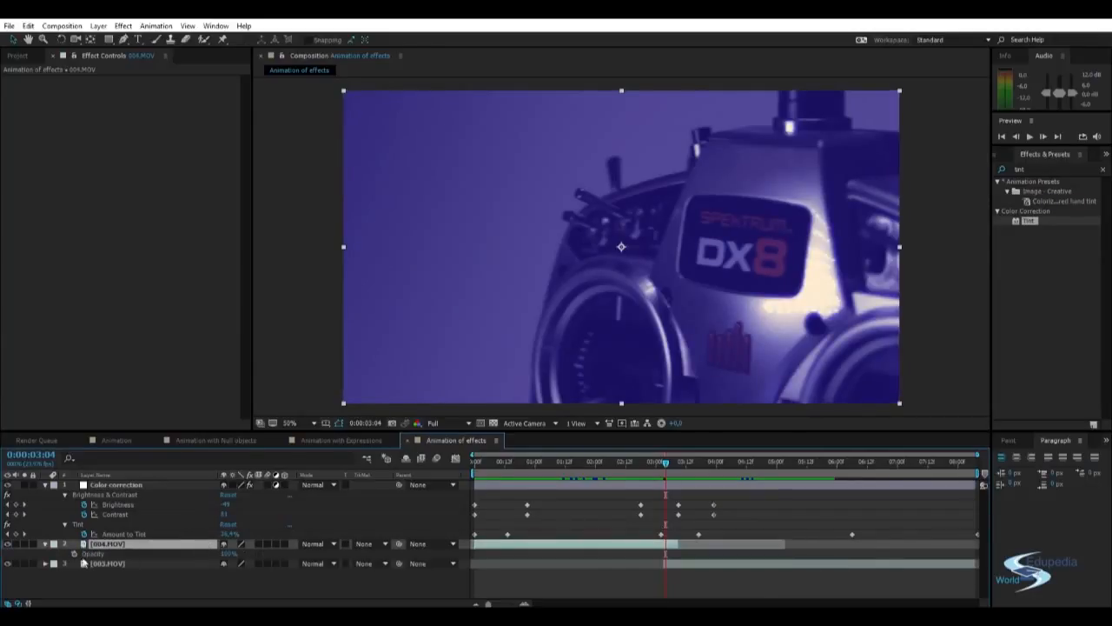
{"action": "left_click", "coordinate": [74, 554]}
{"action": "left_click_drag", "start_coordinate": [668, 463], "coordinate": [677, 463]}
{"action": "left_click_drag", "start_coordinate": [227, 554], "coordinate": [69, 552]}
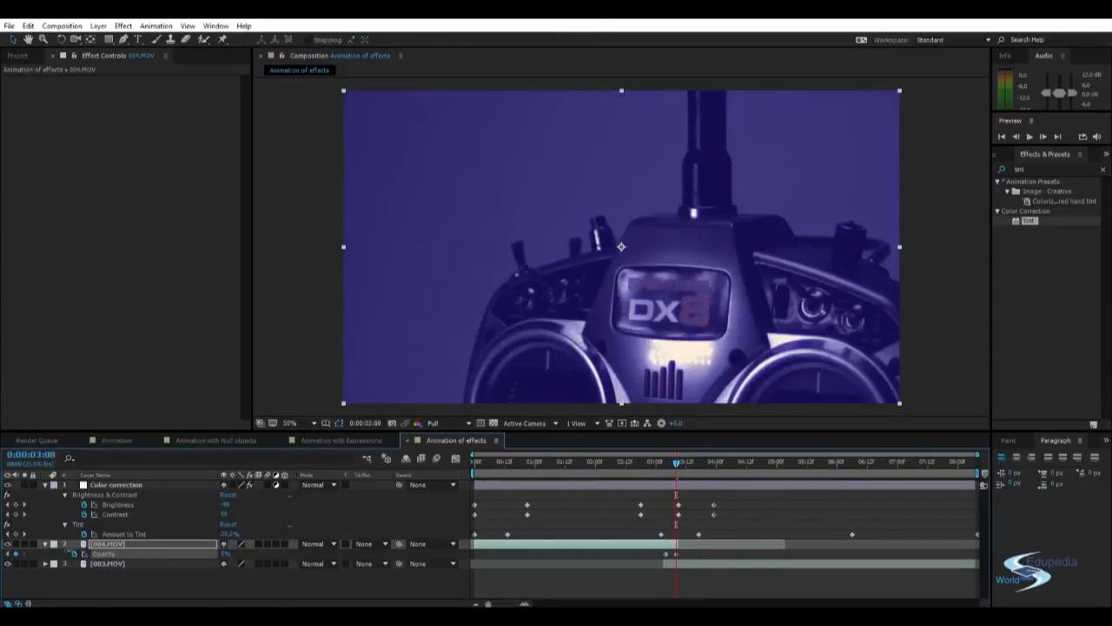
Check the values of both 004.MOV Opacity keyframes and preview the dissolve between the two clips.
{"action": "left_click", "coordinate": [615, 582]}
{"action": "double_click", "coordinate": [677, 554]}
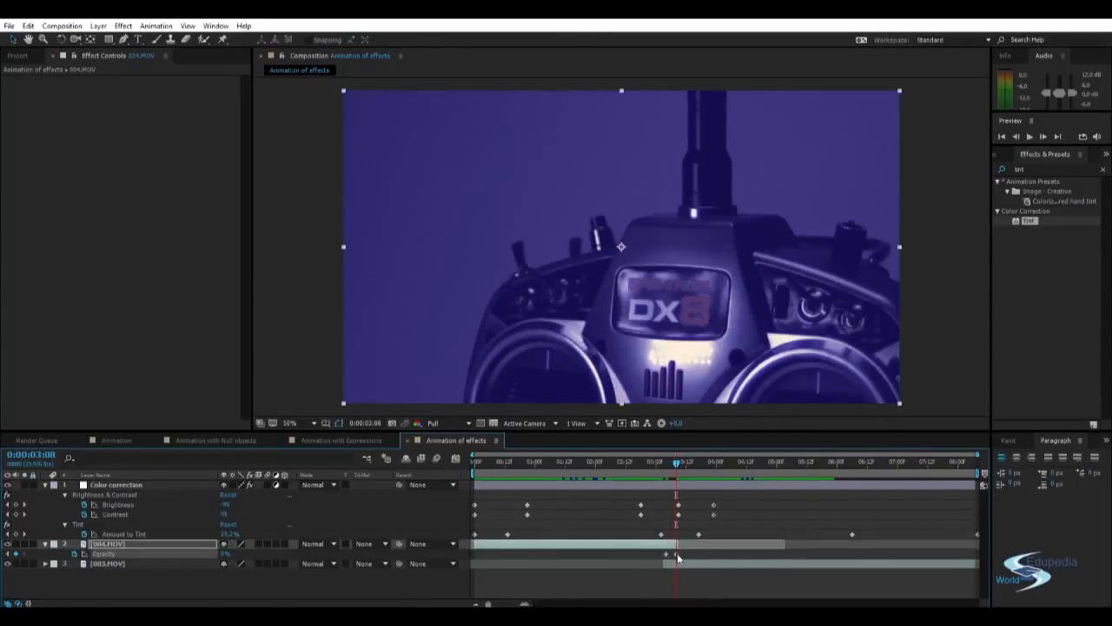
{"action": "left_click", "coordinate": [696, 277]}
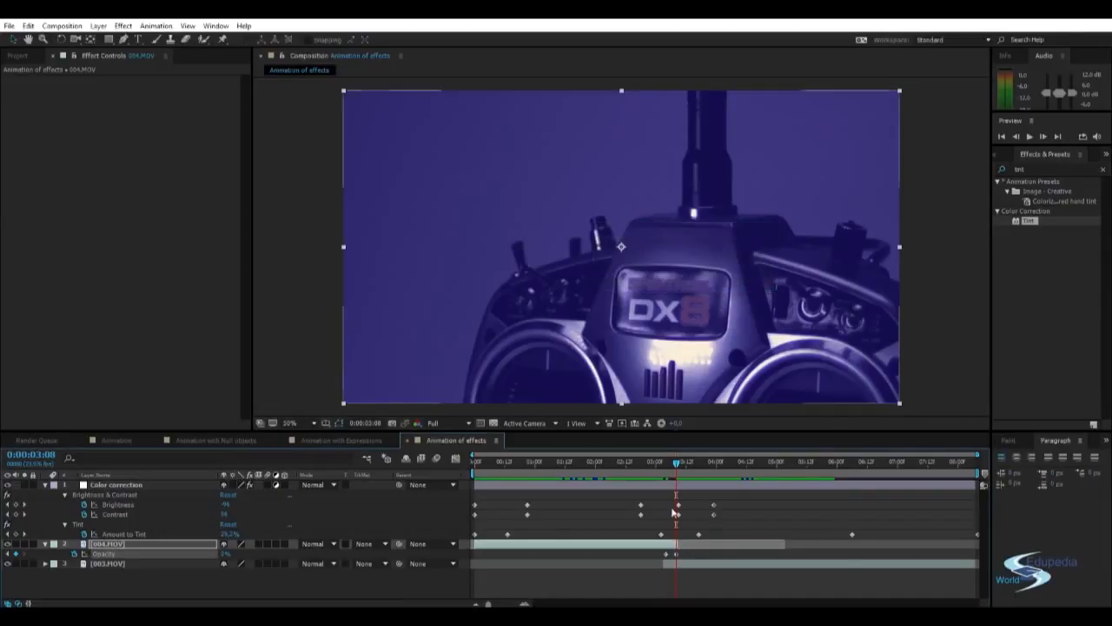
{"action": "double_click", "coordinate": [667, 554]}
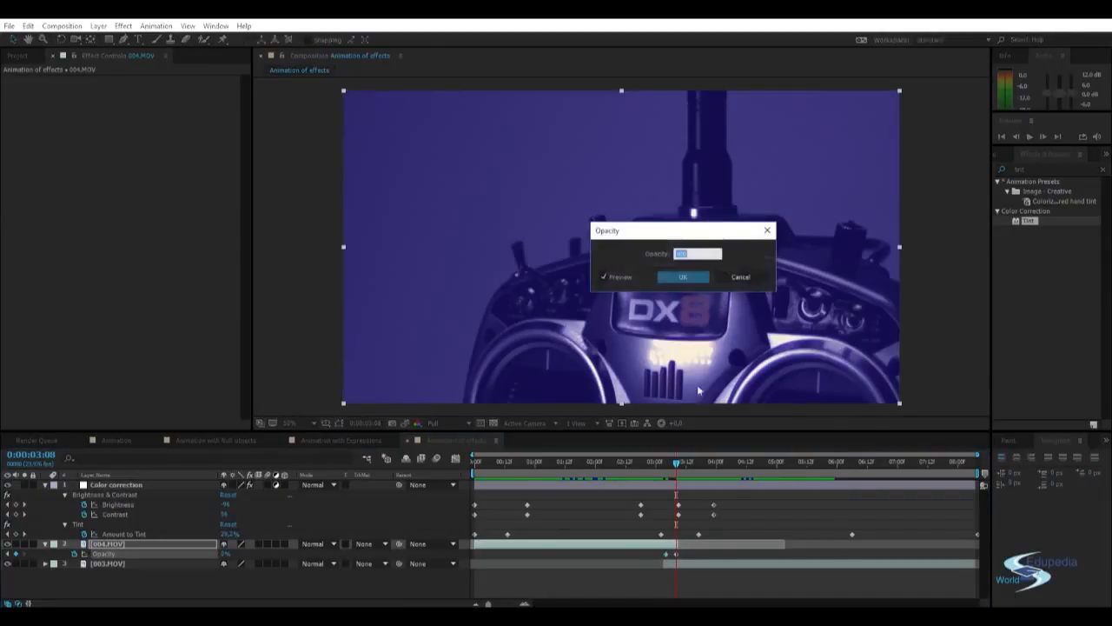
{"action": "left_click", "coordinate": [687, 276]}
{"action": "left_click_drag", "start_coordinate": [677, 464], "coordinate": [651, 465]}
{"action": "left_click", "coordinate": [644, 566]}
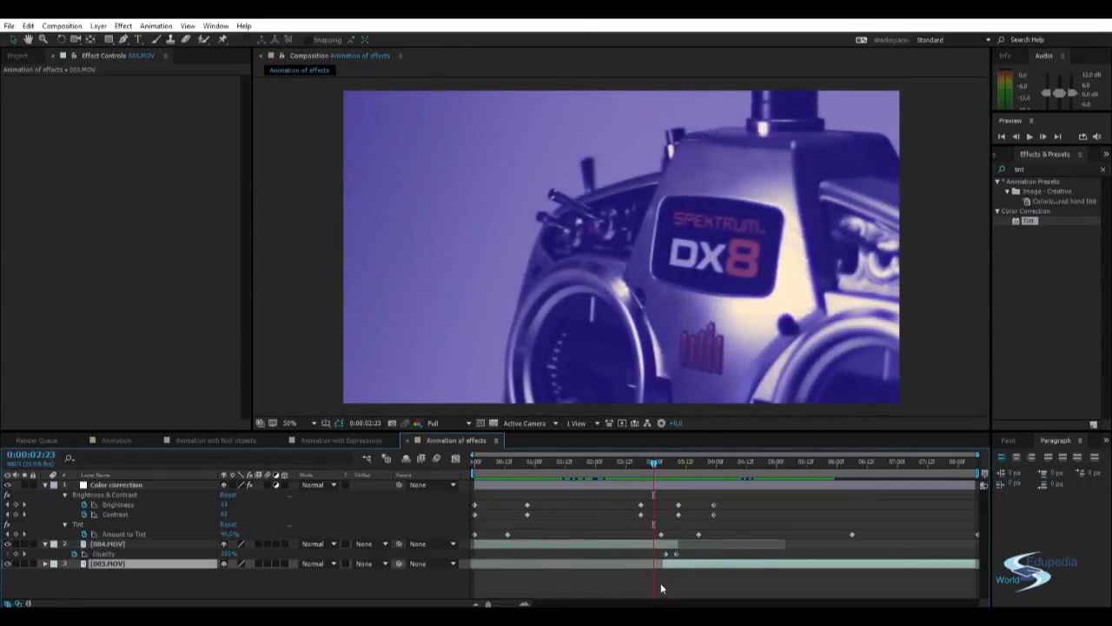
{"action": "left_click", "coordinate": [662, 588]}
{"action": "key", "text": "space"}
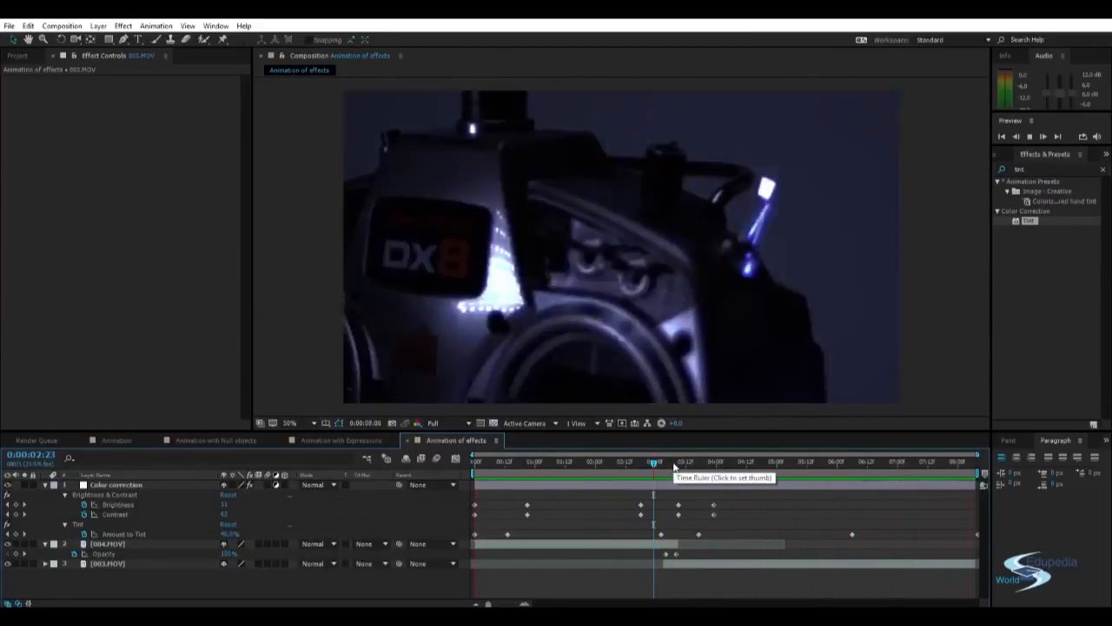
Add a keyframe for Tint's Map White To at 0:00:03:03 on the Color correction layer and reveal the layer's keyframed properties.
{"action": "left_click", "coordinate": [538, 465]}
{"action": "left_click_drag", "start_coordinate": [538, 464], "coordinate": [531, 470]}
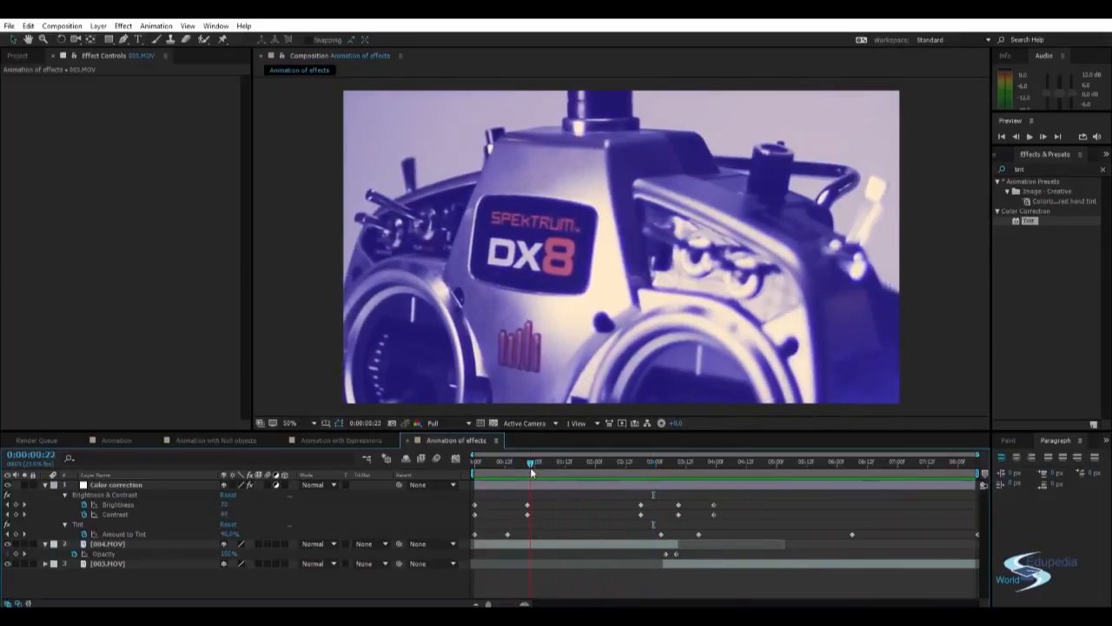
{"action": "left_click", "coordinate": [134, 485]}
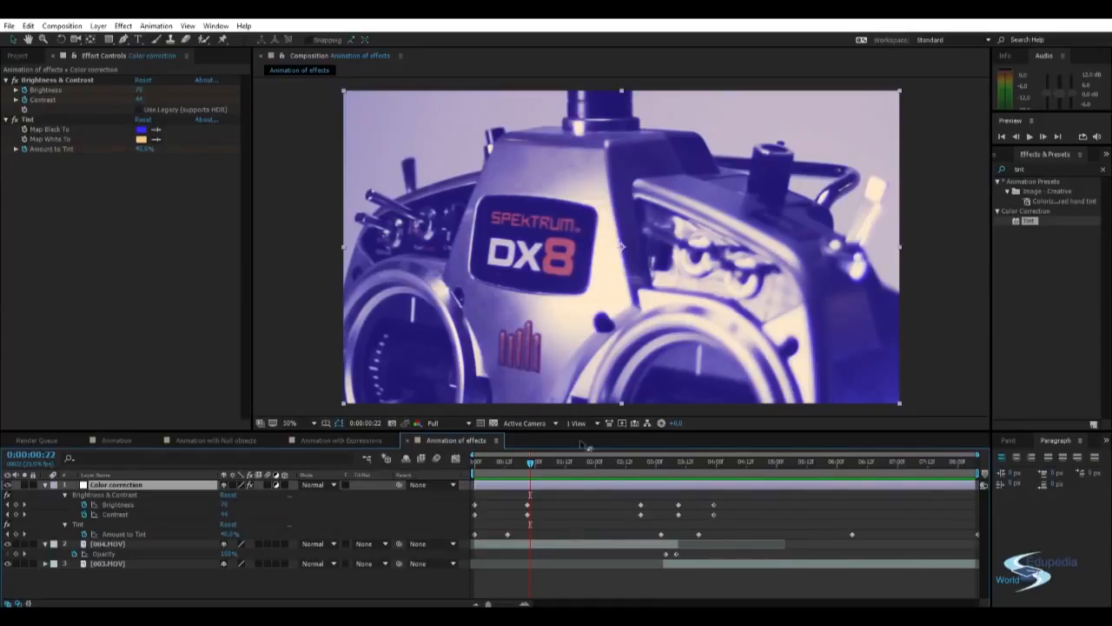
{"action": "left_click_drag", "start_coordinate": [531, 465], "coordinate": [663, 460]}
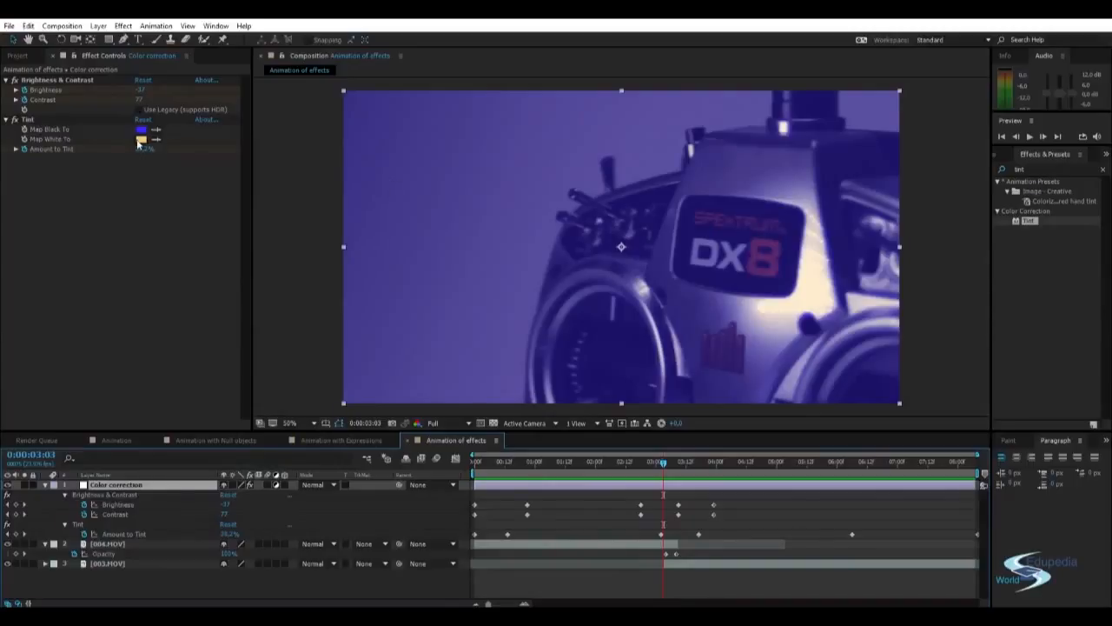
{"action": "left_click", "coordinate": [25, 143]}
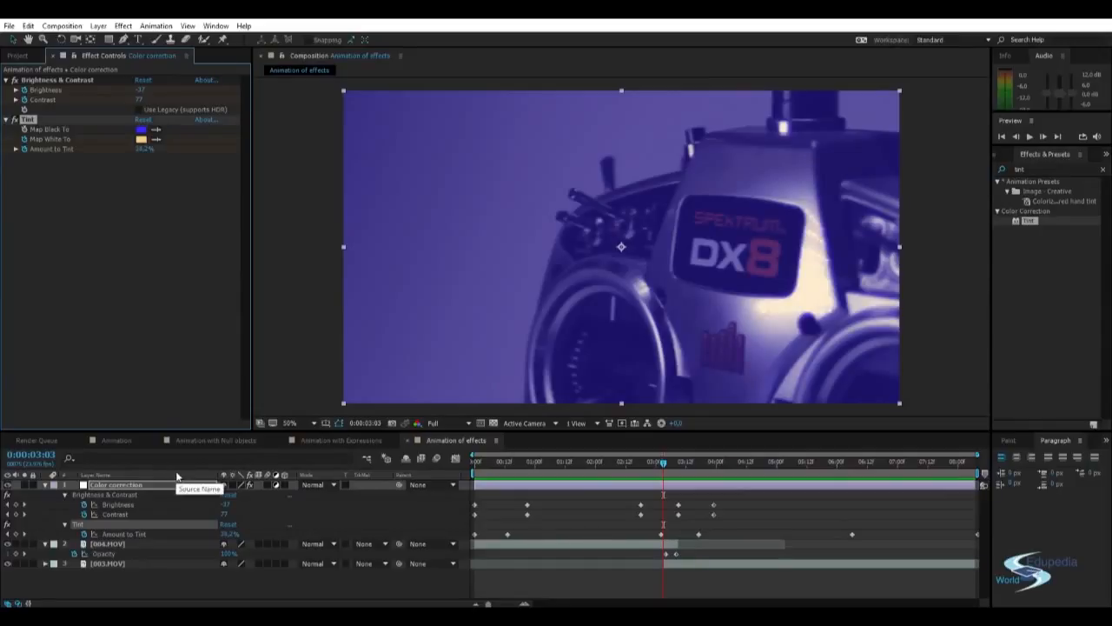
{"action": "key", "text": "u"}
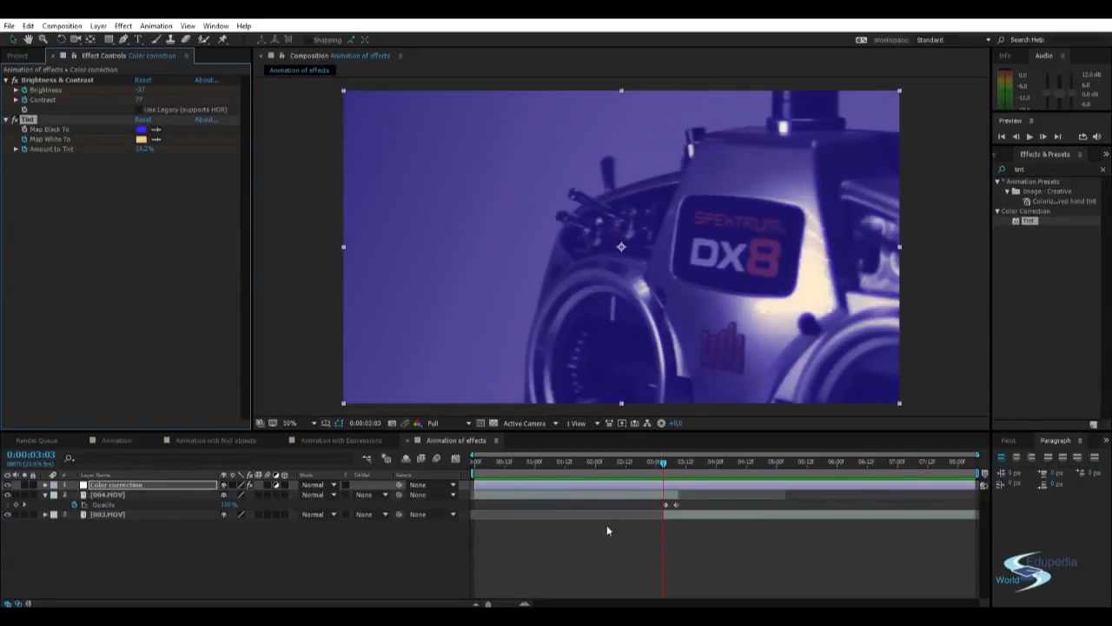
{"action": "left_click", "coordinate": [131, 484]}
{"action": "key", "text": "u"}
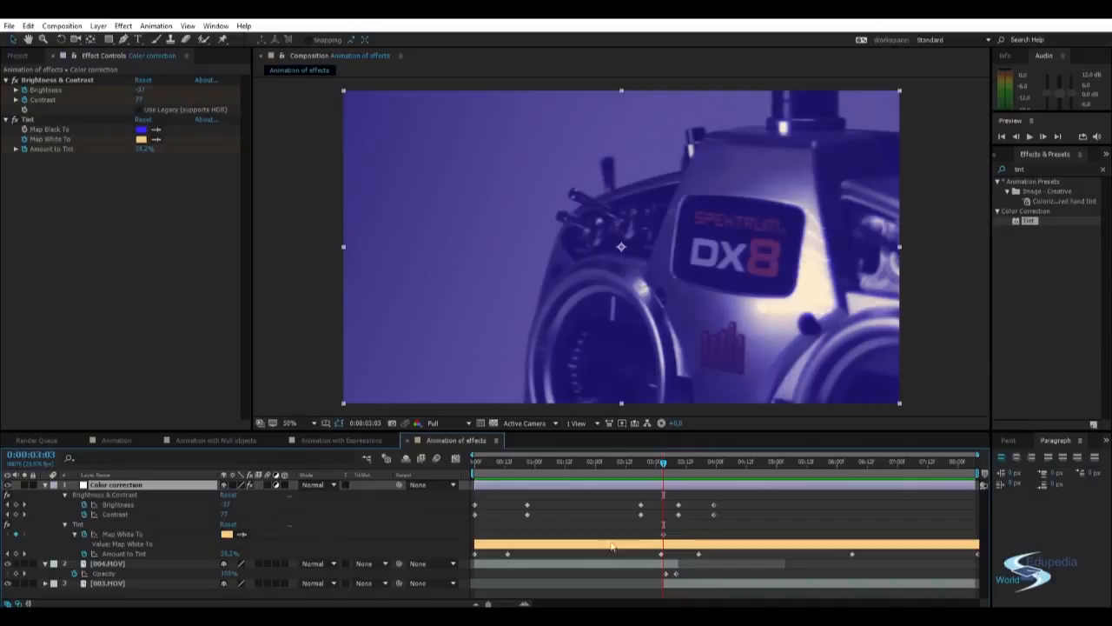
{"action": "left_click", "coordinate": [671, 549]}
At 0:00:03:16, change Tint's Map White To colour to a bright, saturated red.
{"action": "left_click_drag", "start_coordinate": [666, 461], "coordinate": [698, 468]}
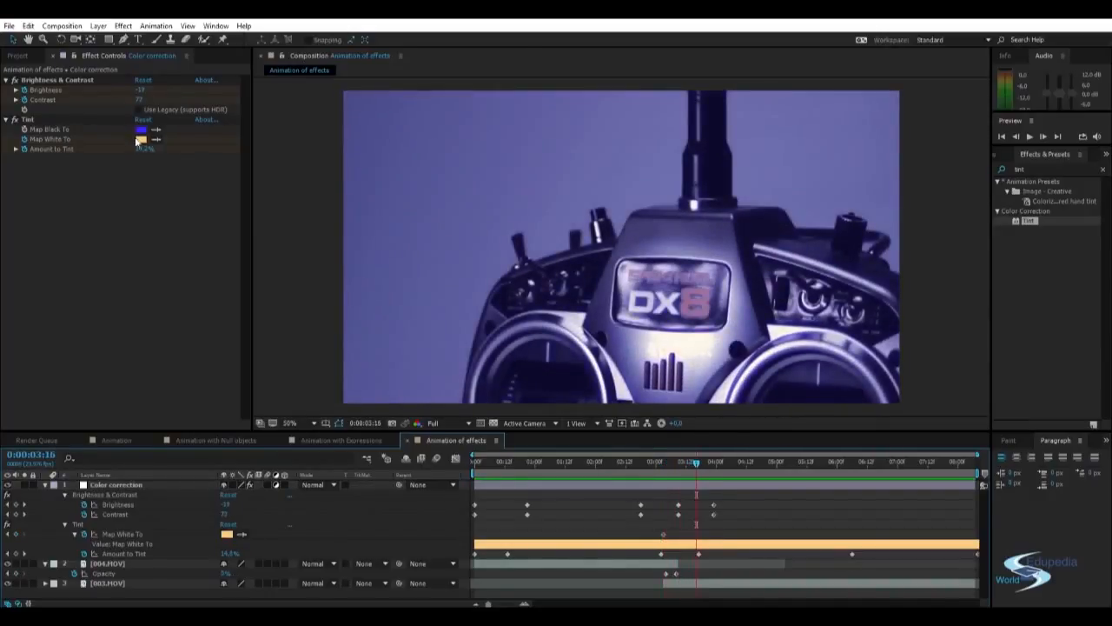
{"action": "left_click", "coordinate": [141, 139]}
{"action": "left_click", "coordinate": [963, 240]}
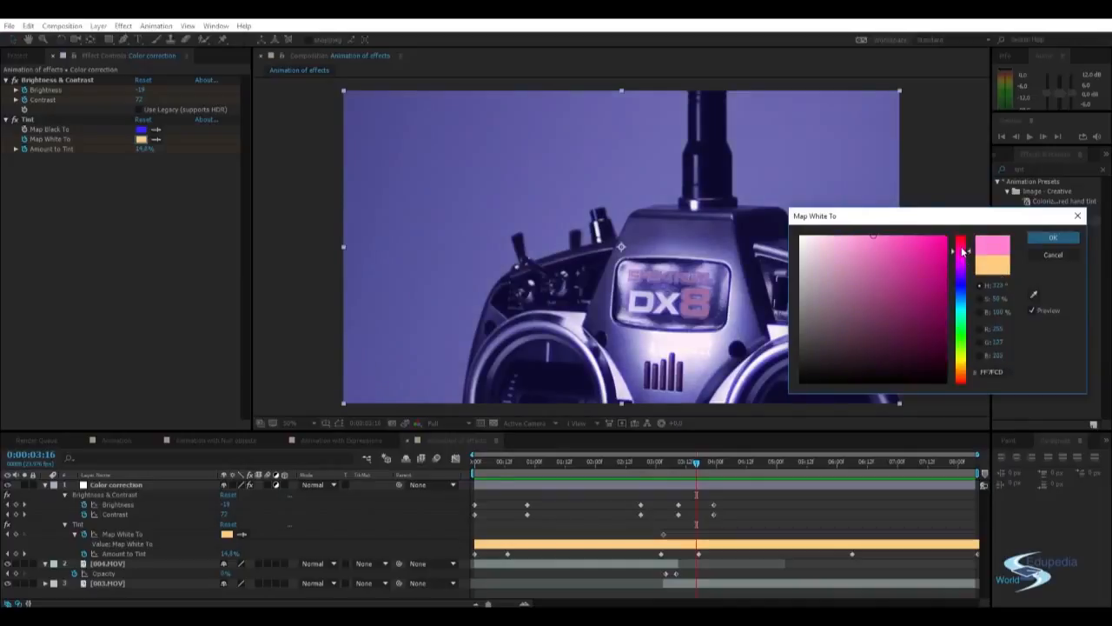
{"action": "left_click_drag", "start_coordinate": [934, 253], "coordinate": [925, 230]}
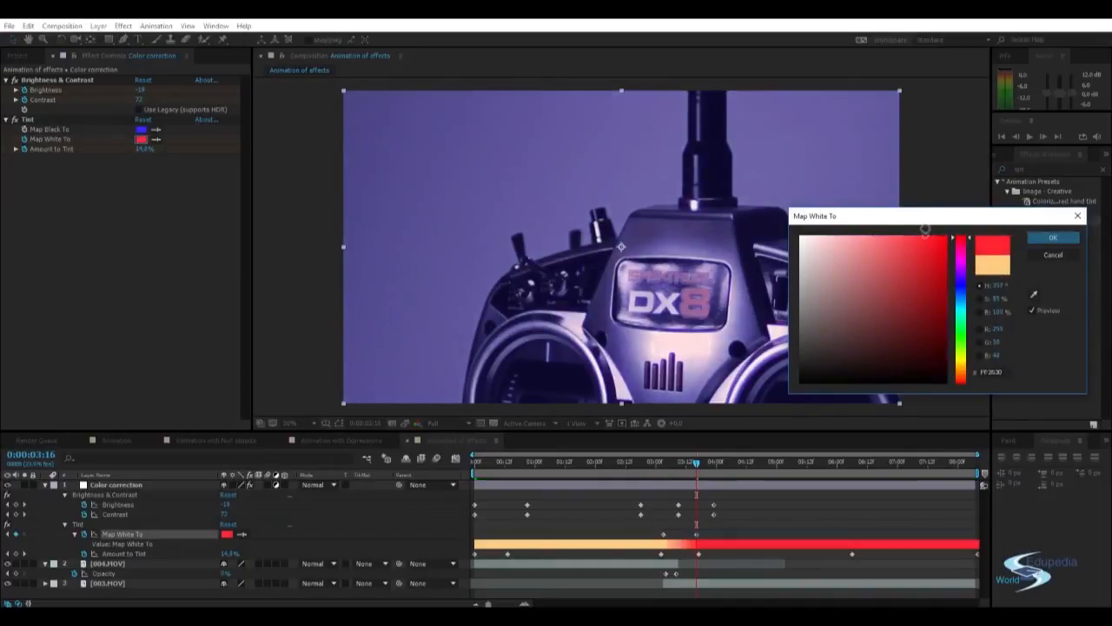
{"action": "left_click", "coordinate": [1050, 242]}
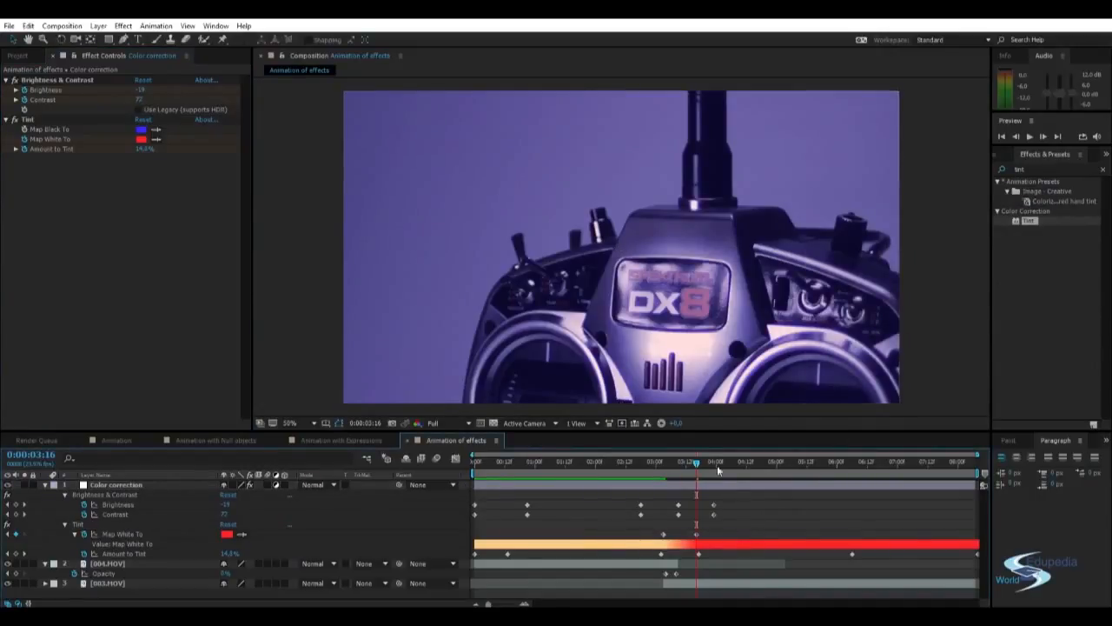
Add a keyframe for Tint's Map Black To and align it with the first Map White To keyframe at 0:00:03:03.
{"action": "mouse_move", "coordinate": [698, 457]}
{"action": "left_mouse_down"}
{"action": "mouse_move", "coordinate": [974, 455]}
{"action": "mouse_move", "coordinate": [469, 457]}
{"action": "mouse_move", "coordinate": [698, 455]}
{"action": "mouse_move", "coordinate": [680, 457]}
{"action": "left_mouse_up"}
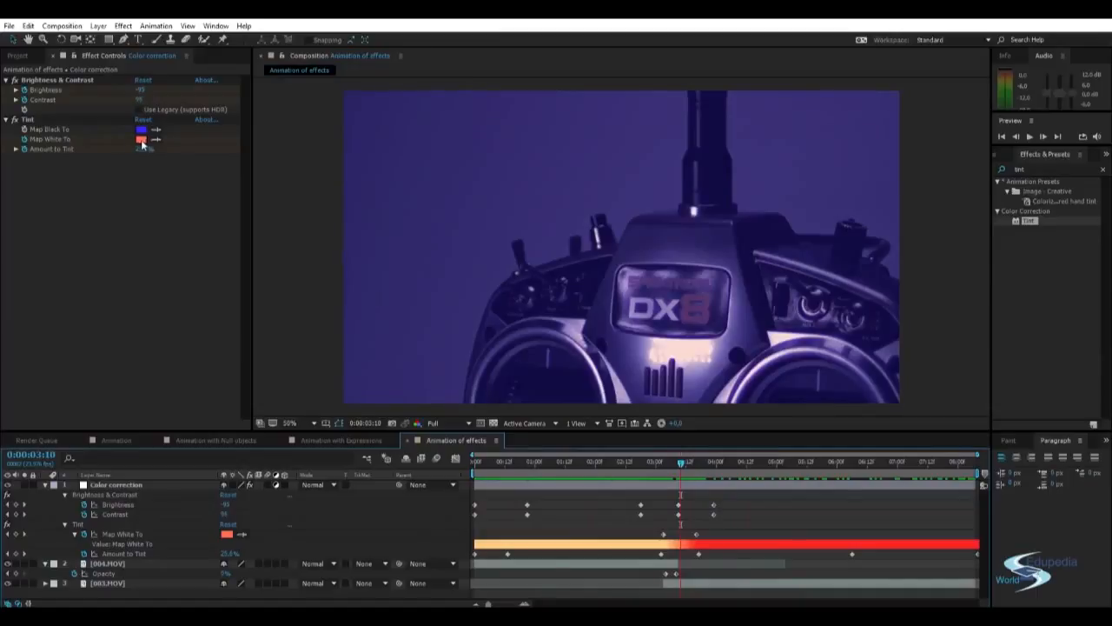
{"action": "left_click", "coordinate": [28, 120]}
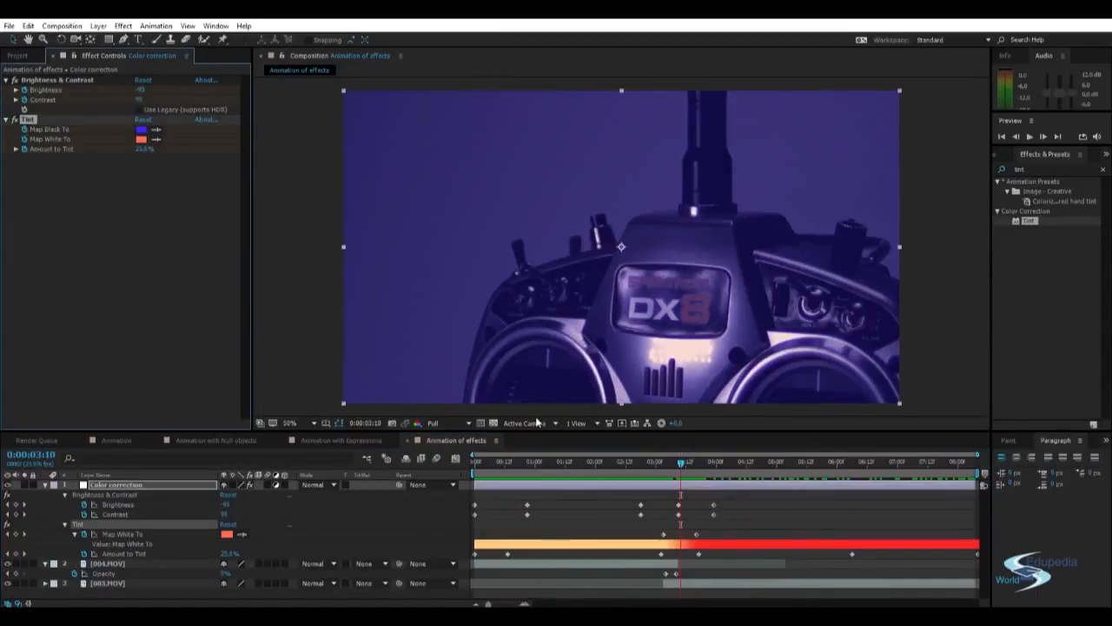
{"action": "key", "text": "u"}
{"action": "key", "text": "u"}
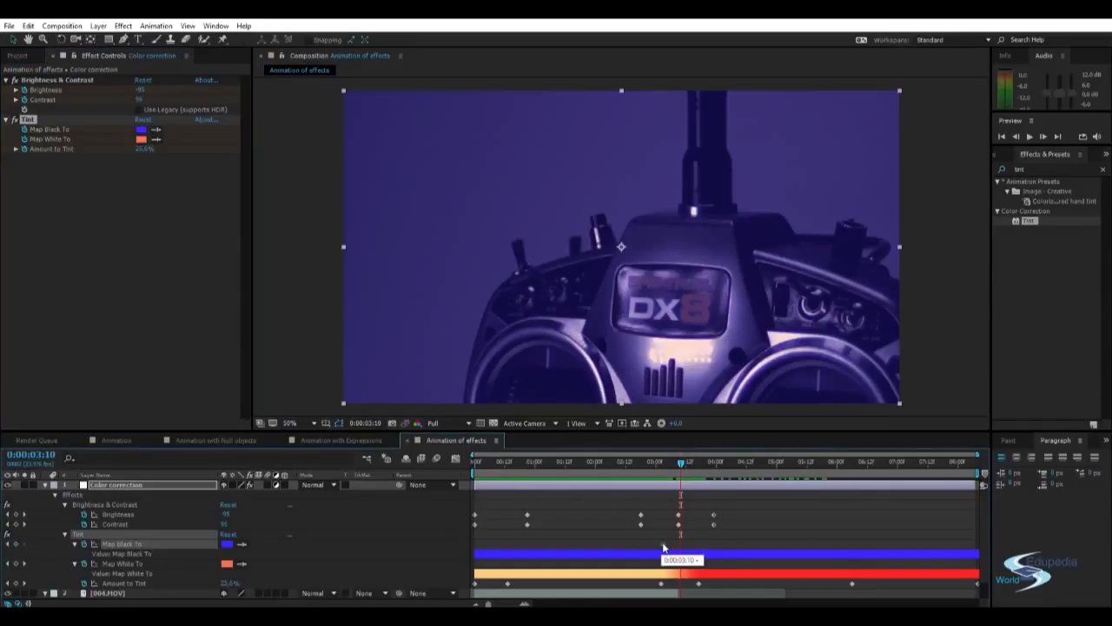
At 0:00:03:16, change Tint's Map Black To colour on the Color correction layer to a dark teal.
{"action": "left_click_drag", "start_coordinate": [681, 465], "coordinate": [695, 466]}
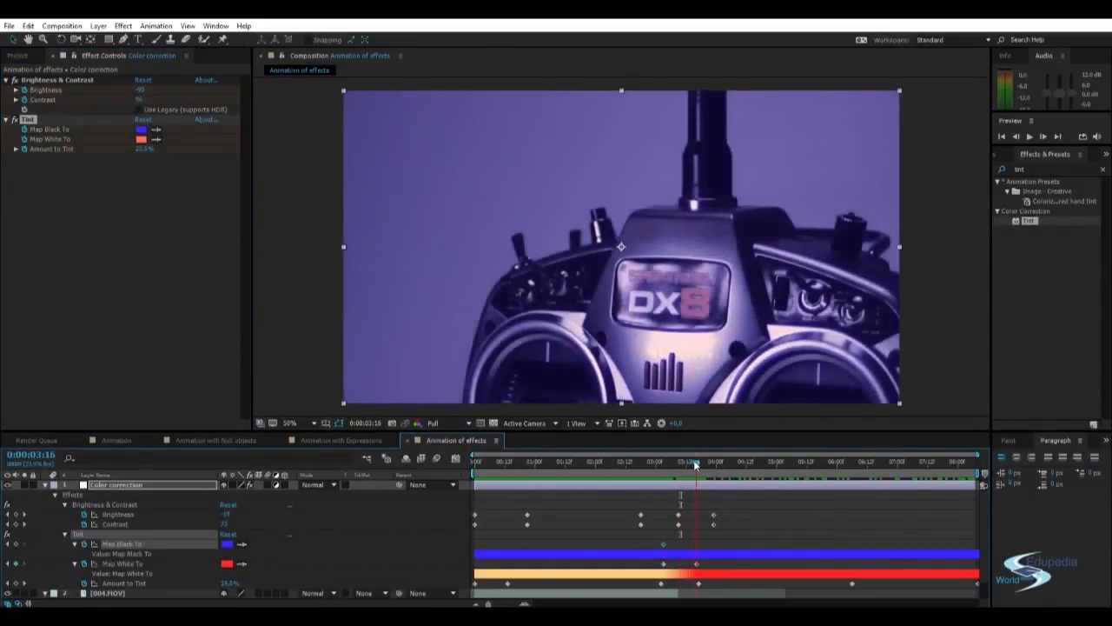
{"action": "left_click", "coordinate": [141, 130]}
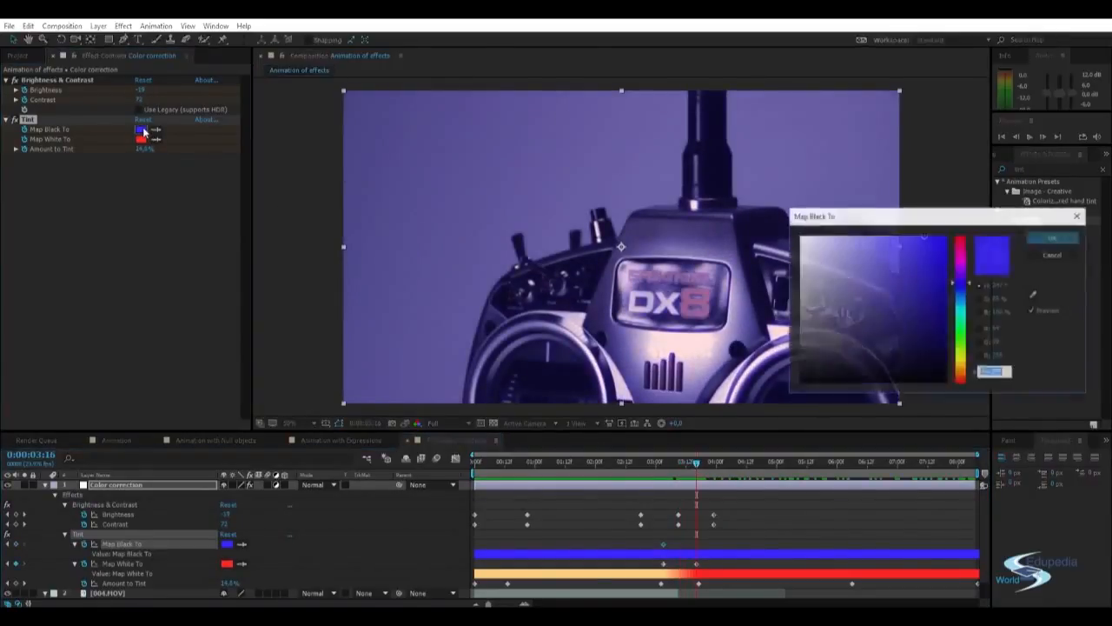
{"action": "left_click_drag", "start_coordinate": [869, 214], "coordinate": [706, 195]}
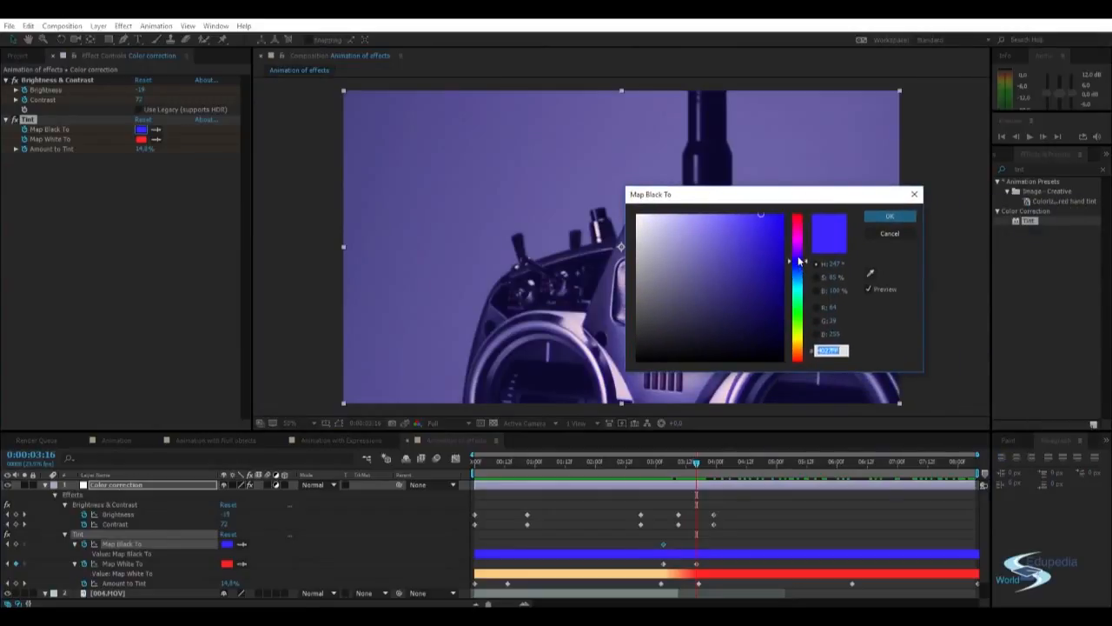
{"action": "left_click_drag", "start_coordinate": [799, 267], "coordinate": [793, 326]}
{"action": "left_click", "coordinate": [658, 339]}
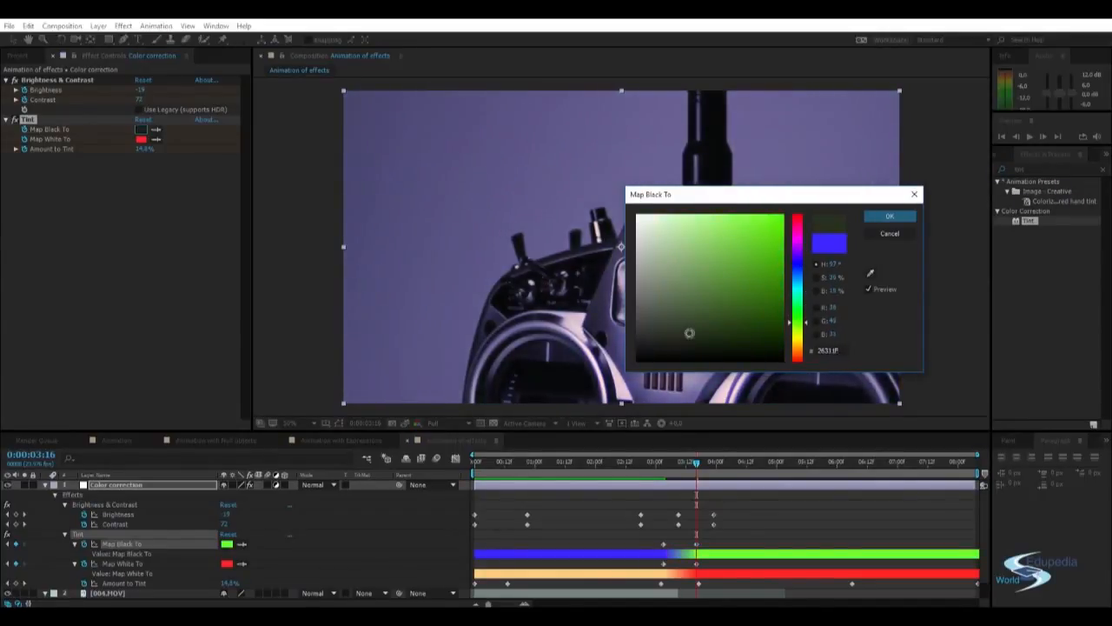
{"action": "left_click_drag", "start_coordinate": [689, 333], "coordinate": [708, 323]}
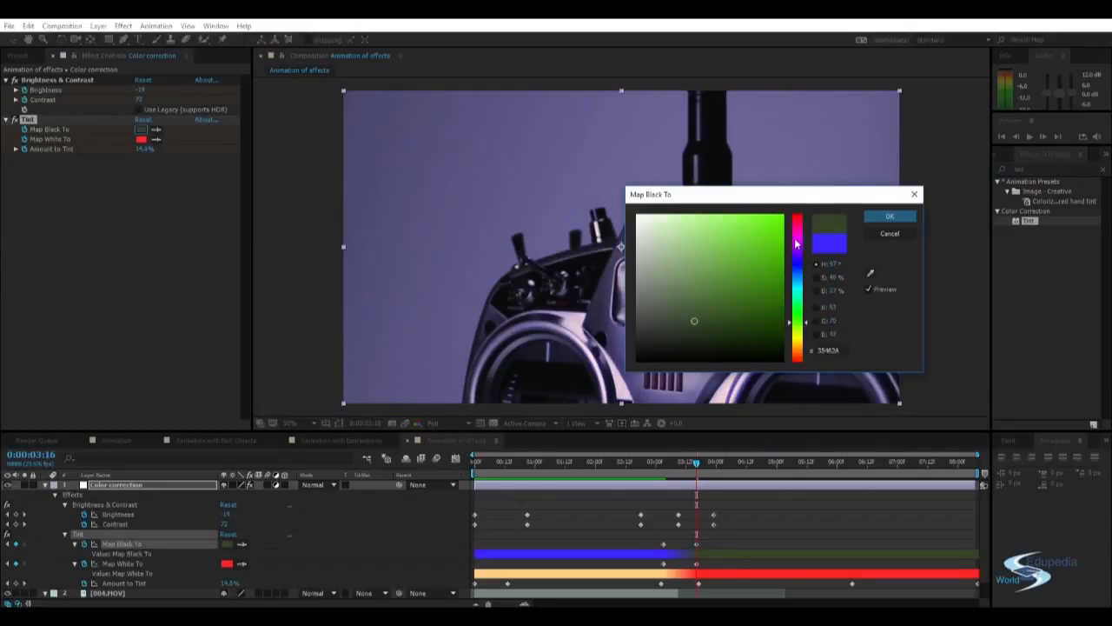
{"action": "mouse_move", "coordinate": [795, 320]}
{"action": "left_mouse_down"}
{"action": "mouse_move", "coordinate": [798, 344]}
{"action": "mouse_move", "coordinate": [806, 308]}
{"action": "left_mouse_up"}
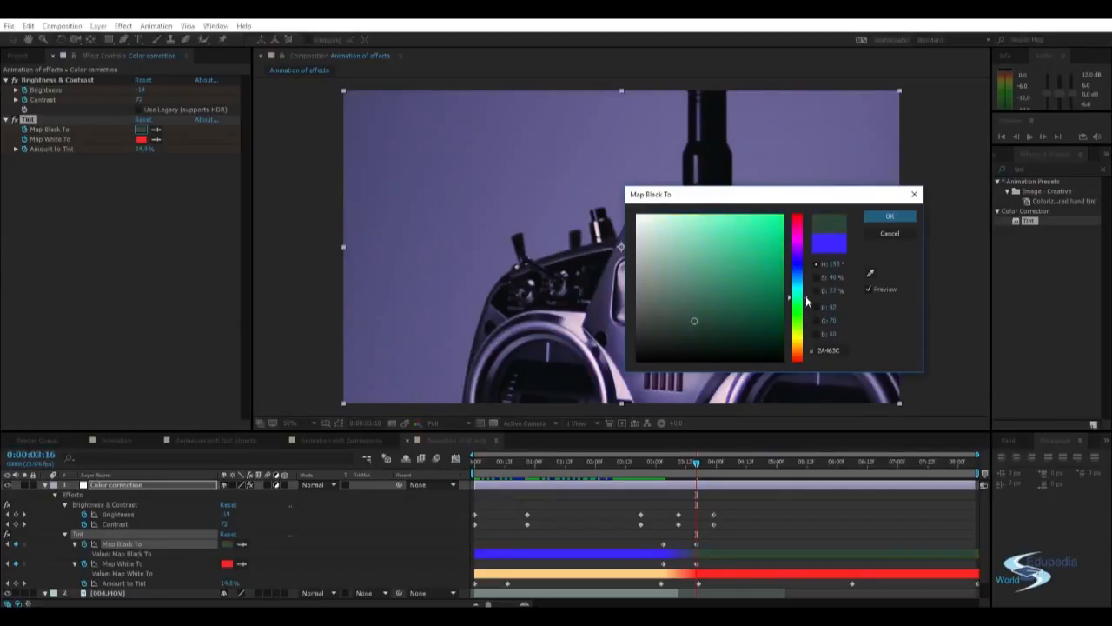
{"action": "mouse_move", "coordinate": [690, 309]}
{"action": "left_mouse_down"}
{"action": "mouse_move", "coordinate": [668, 309]}
{"action": "mouse_move", "coordinate": [672, 292]}
{"action": "mouse_move", "coordinate": [727, 320]}
{"action": "mouse_move", "coordinate": [751, 306]}
{"action": "left_mouse_up"}
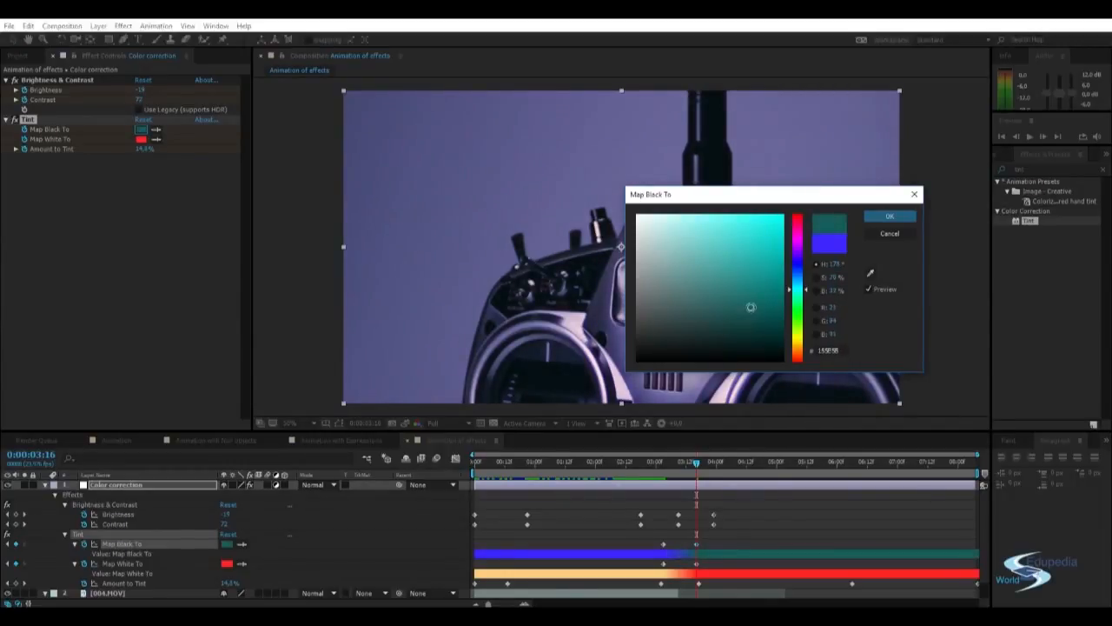
{"action": "left_click", "coordinate": [880, 217]}
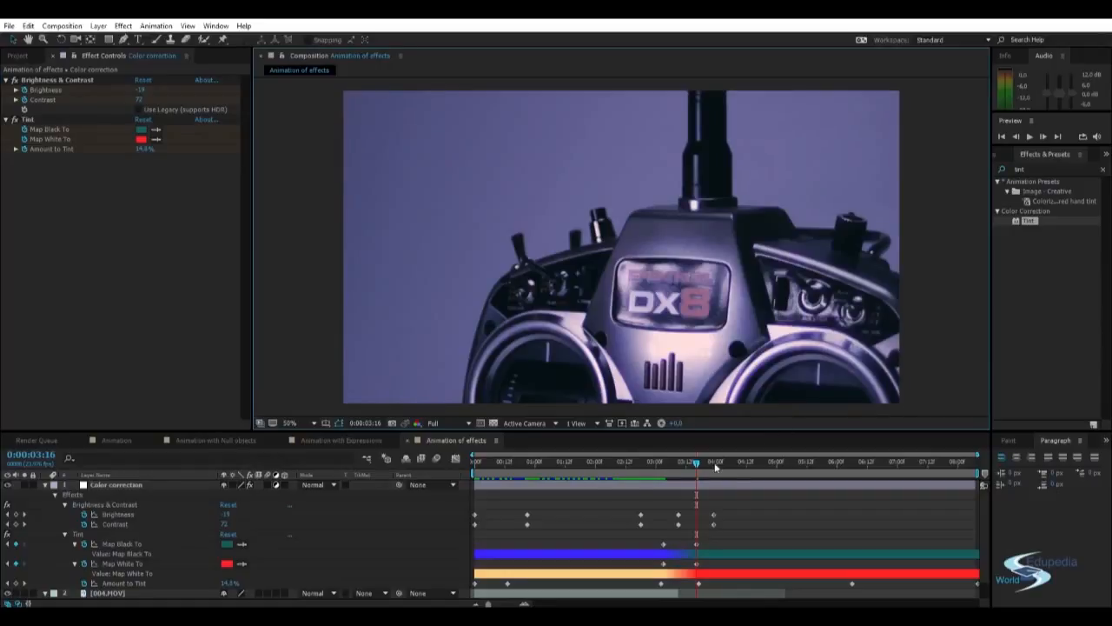
Try much lower Brightness values at the 0:00:03:23 keyframe on the Color correction layer and undo the latest changes.
{"action": "left_click_drag", "start_coordinate": [715, 468], "coordinate": [965, 473]}
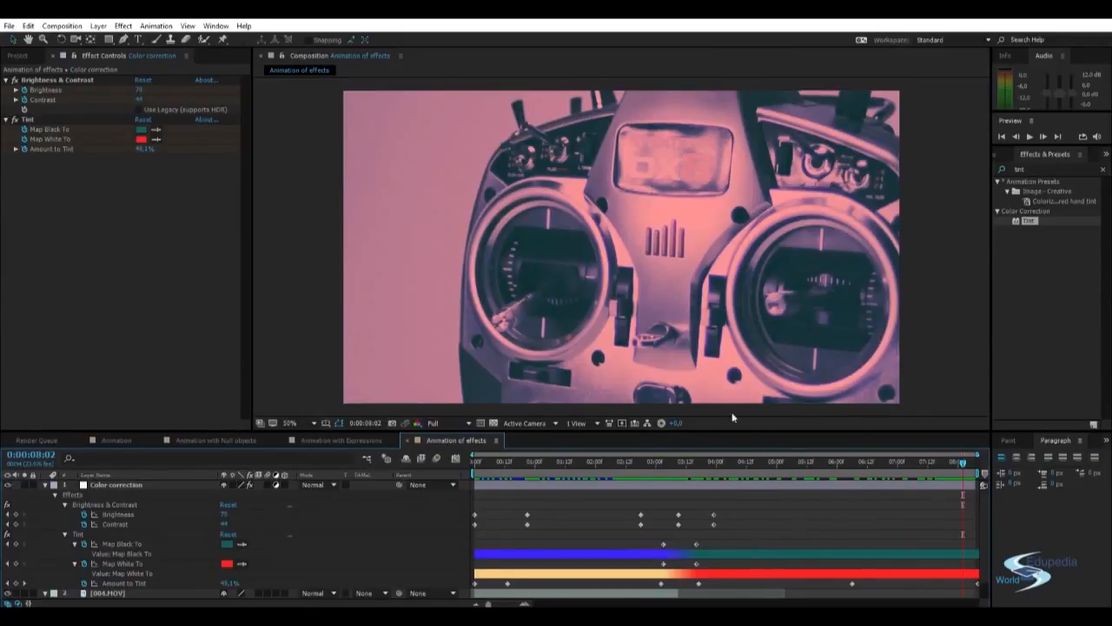
{"action": "left_click_drag", "start_coordinate": [720, 468], "coordinate": [714, 468]}
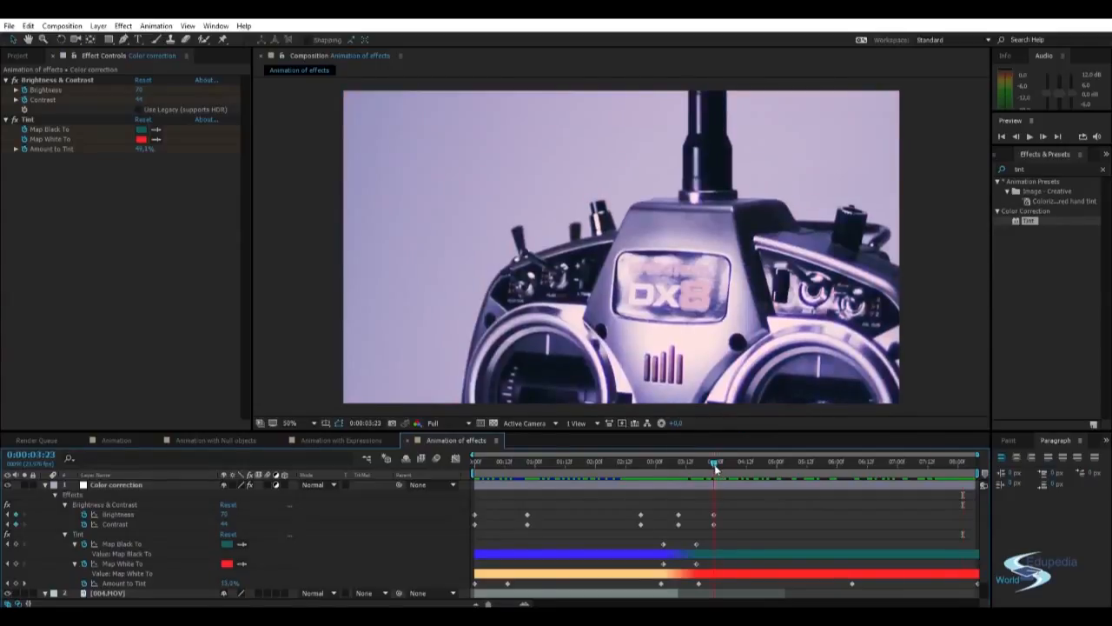
{"action": "left_click", "coordinate": [119, 514]}
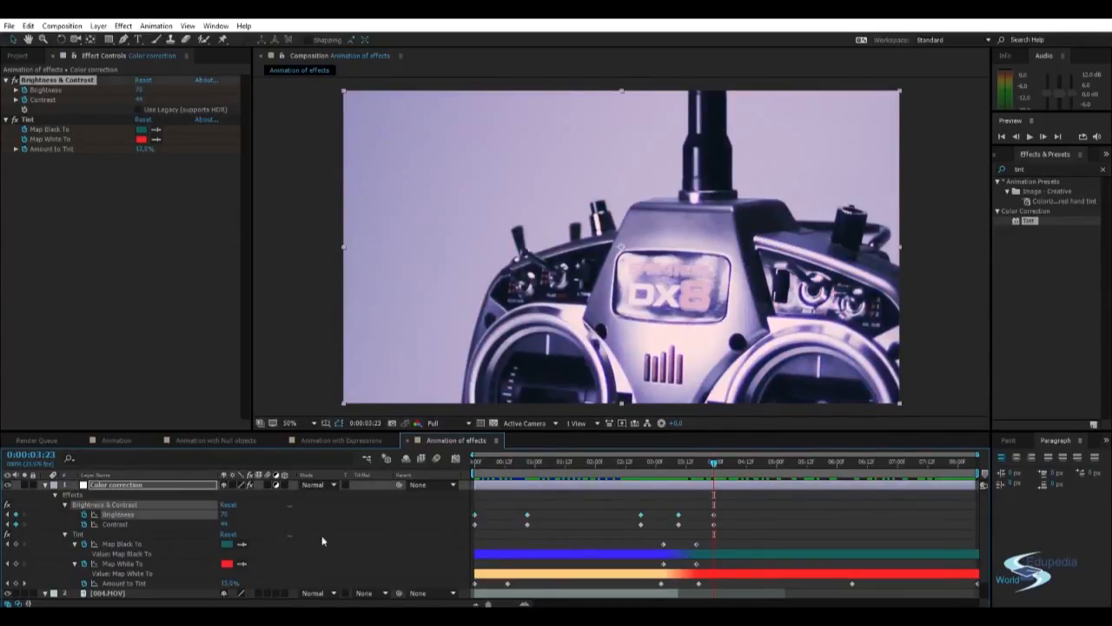
{"action": "left_click_drag", "start_coordinate": [224, 514], "coordinate": [139, 526]}
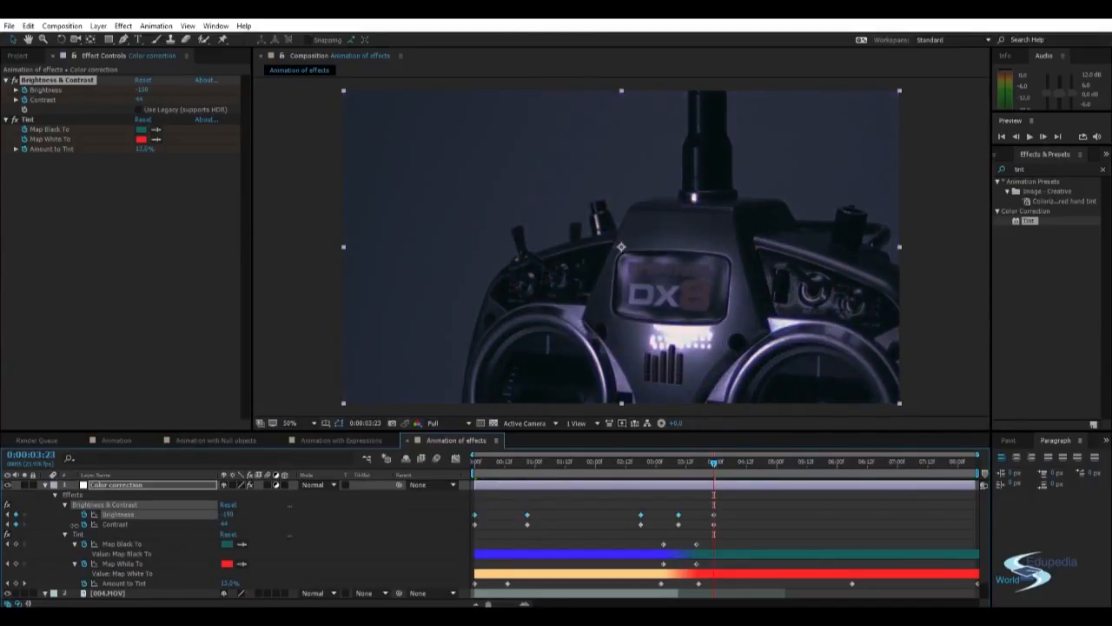
{"action": "left_click_drag", "start_coordinate": [139, 526], "coordinate": [199, 515]}
{"action": "right_click", "coordinate": [179, 512]}
{"action": "left_click", "coordinate": [275, 525]}
{"action": "left_click_drag", "start_coordinate": [785, 464], "coordinate": [950, 470]}
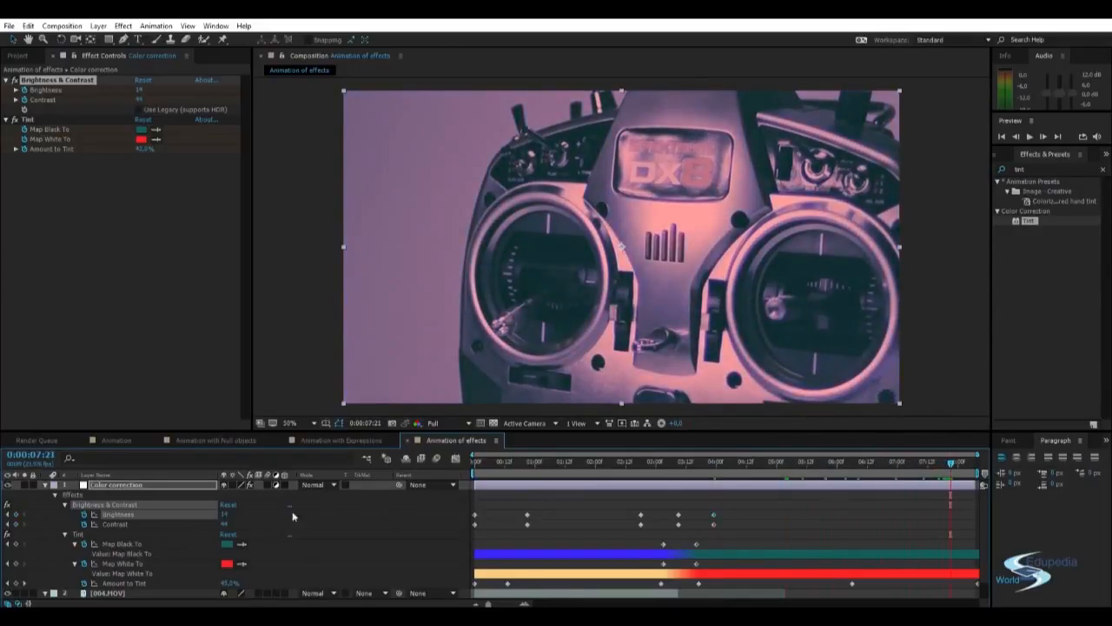
{"action": "mouse_move", "coordinate": [219, 516]}
{"action": "left_mouse_down"}
{"action": "mouse_move", "coordinate": [208, 516]}
{"action": "mouse_move", "coordinate": [237, 514]}
{"action": "left_mouse_up"}
{"action": "key", "text": "ctrl+z"}
{"action": "key", "text": "ctrl+z"}
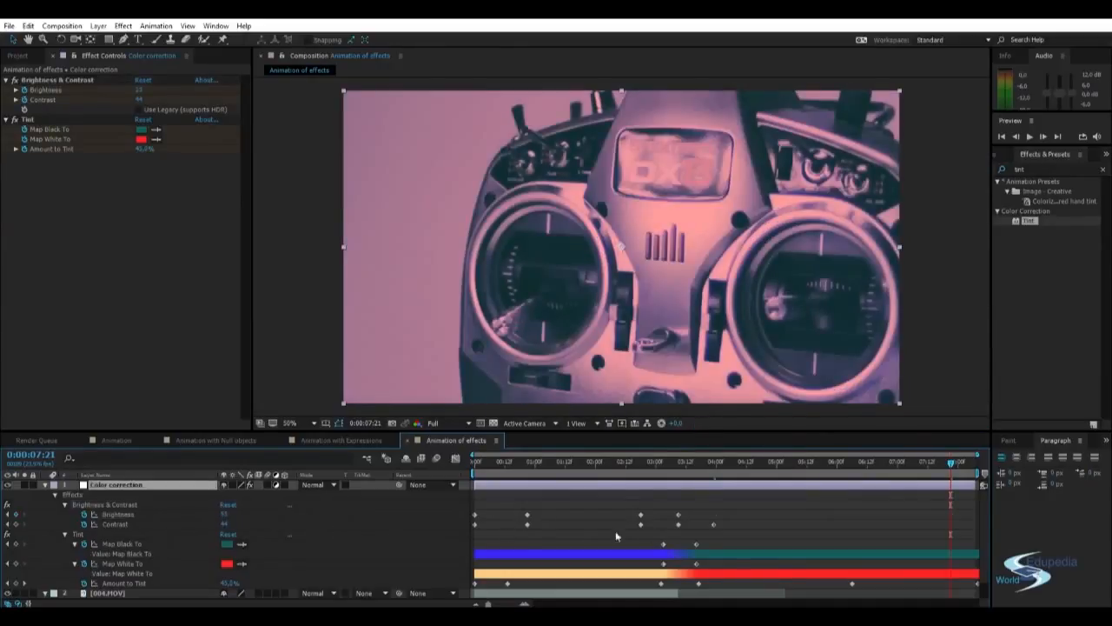
At 0:00:03:23, keyframe the Color correction layer's Brightness at 42.
{"action": "left_click", "coordinate": [716, 470]}
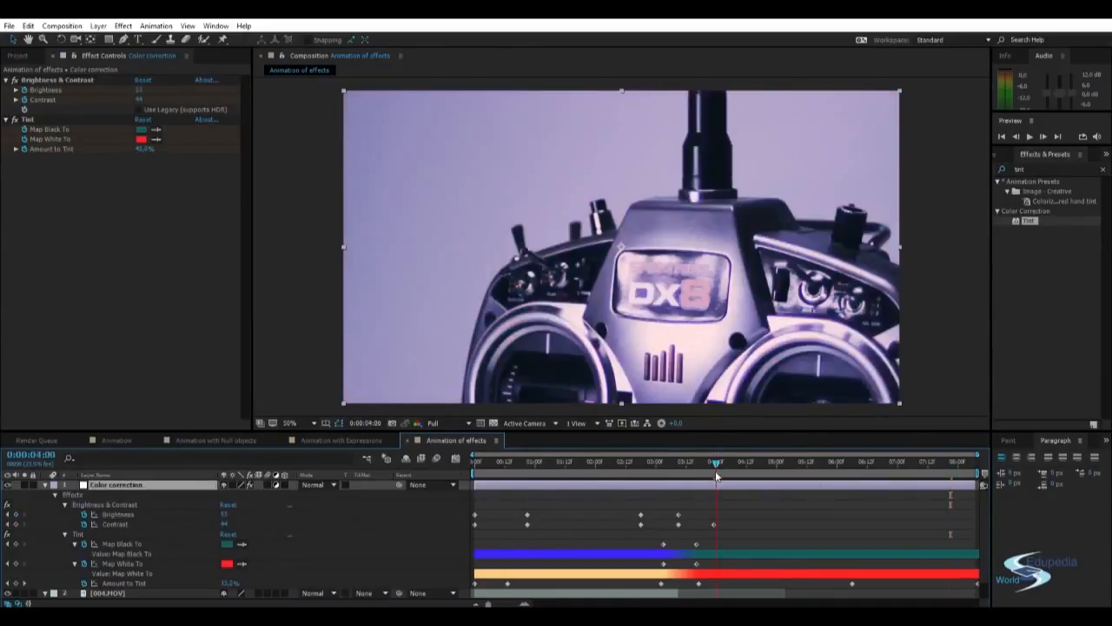
{"action": "mouse_move", "coordinate": [221, 513]}
{"action": "left_mouse_down"}
{"action": "mouse_move", "coordinate": [198, 514]}
{"action": "mouse_move", "coordinate": [230, 514]}
{"action": "left_mouse_up"}
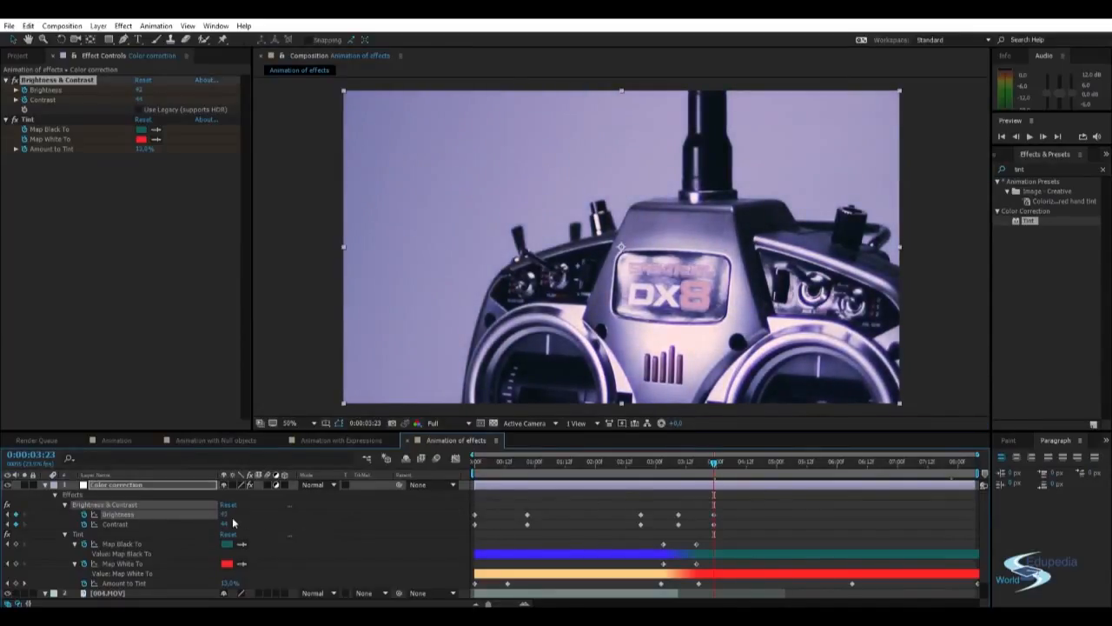
{"action": "key", "text": "Return"}
Play the composition from the start to check the animated colour correction.
{"action": "left_click_drag", "start_coordinate": [874, 460], "coordinate": [475, 464]}
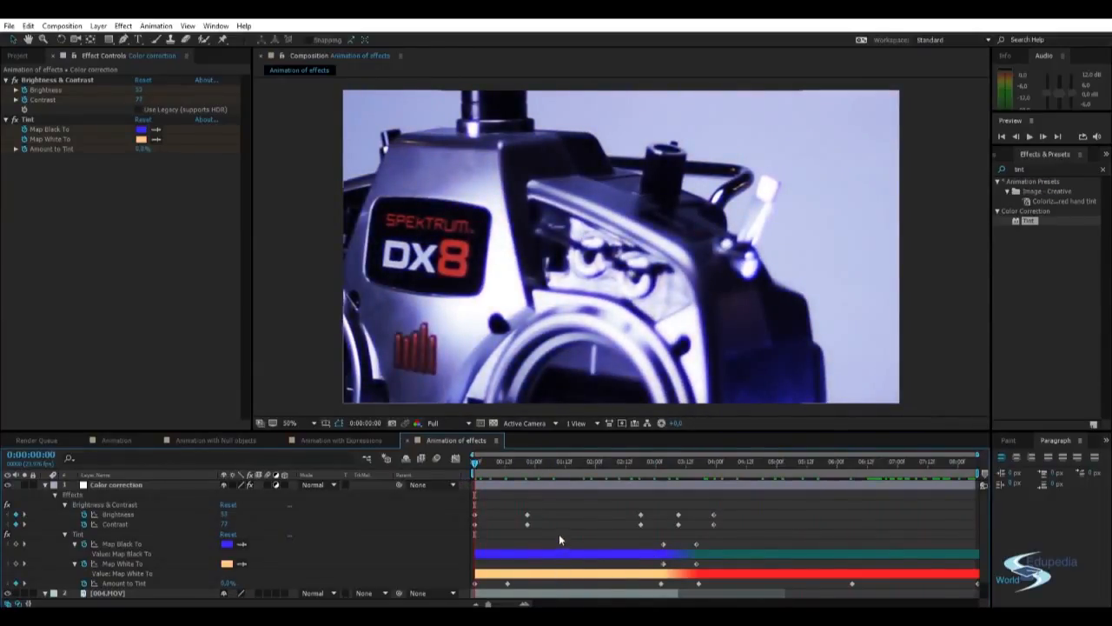
{"action": "key", "text": "space"}
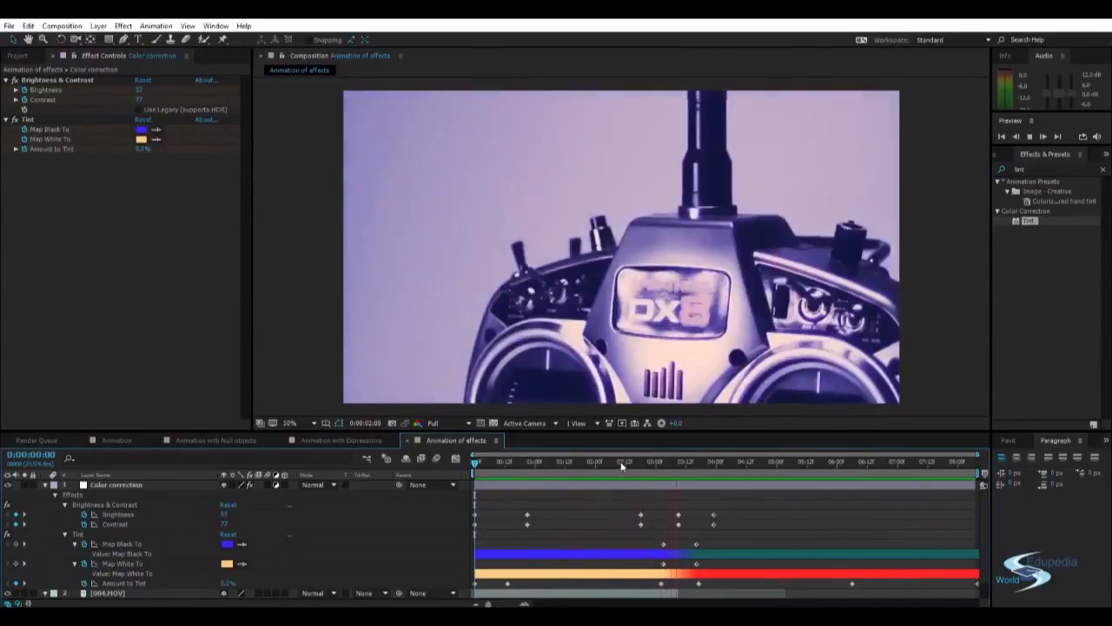
{"action": "left_click", "coordinate": [480, 461]}
{"action": "left_click_drag", "start_coordinate": [482, 460], "coordinate": [475, 460]}
Collapse the Color correction layer and reveal the keyframed Opacity of the 004.MOV layer.
{"action": "scroll", "coordinate": [192, 539], "scroll_direction": "down", "scroll_amount": 1}
{"action": "scroll", "coordinate": [192, 538], "scroll_direction": "up", "scroll_amount": 1}
{"action": "left_click", "coordinate": [45, 484]}
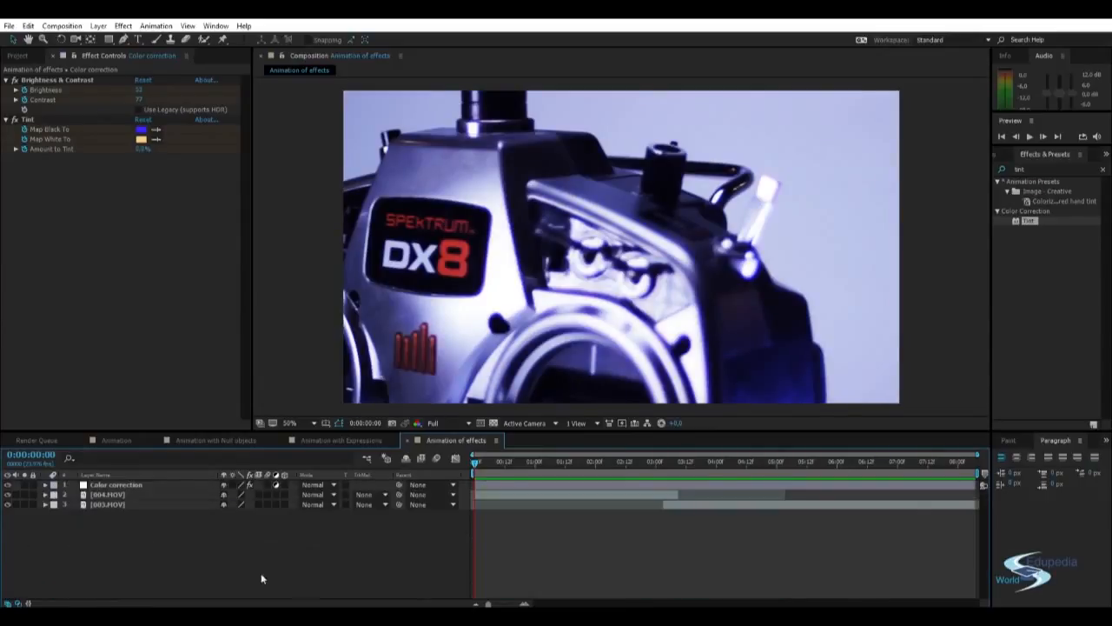
{"action": "left_click", "coordinate": [153, 493]}
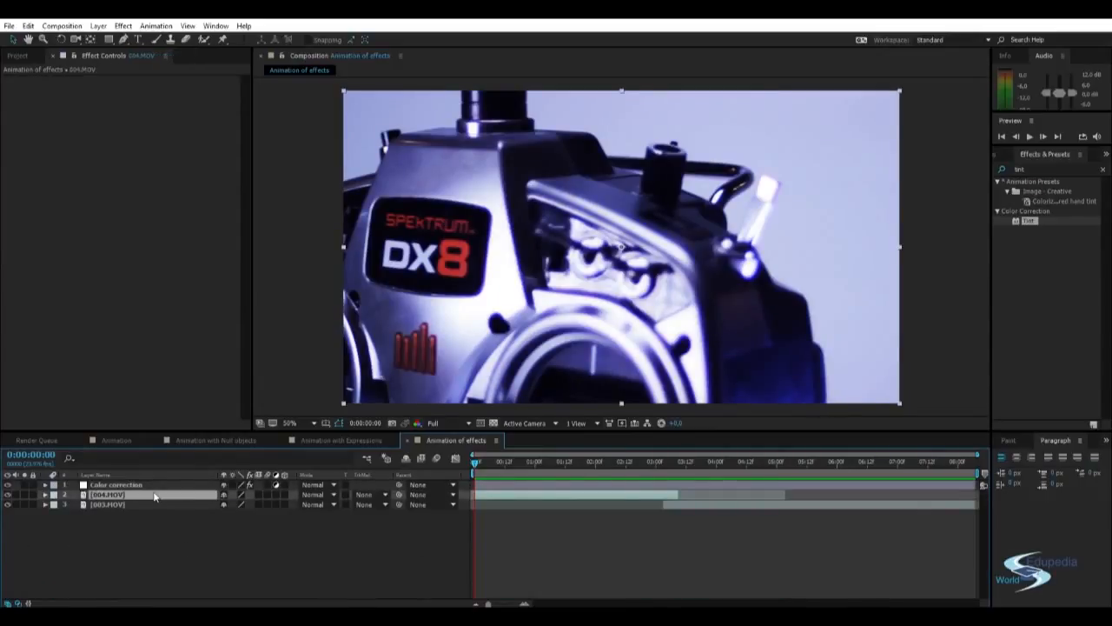
{"action": "key", "text": "u"}
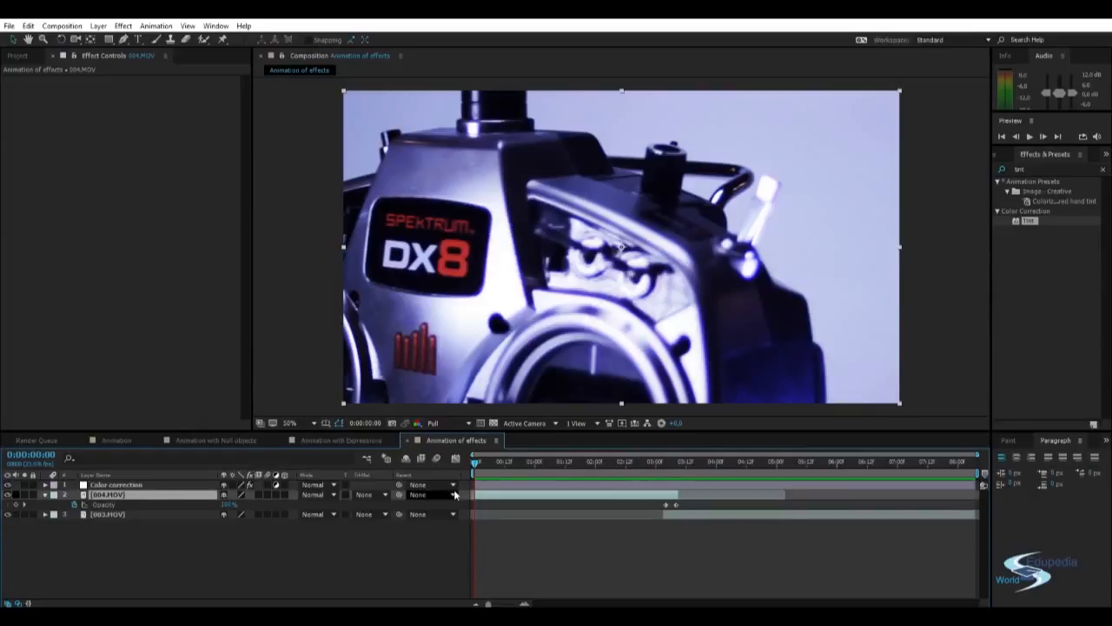
Fade in 004.MOV with an Opacity keyframe of 0% at 0:00:00:00 and one of 100% two frames in.
{"action": "left_click_drag", "start_coordinate": [478, 460], "coordinate": [478, 460]}
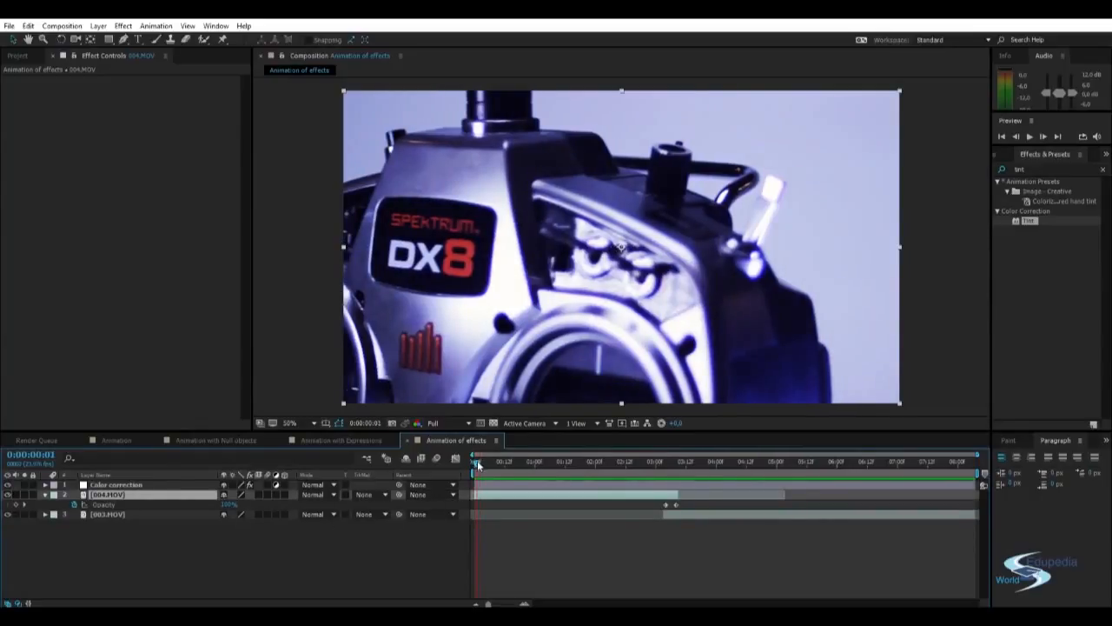
{"action": "left_click", "coordinate": [15, 505]}
{"action": "scroll", "coordinate": [477, 504], "scroll_direction": "up", "scroll_amount": 5}
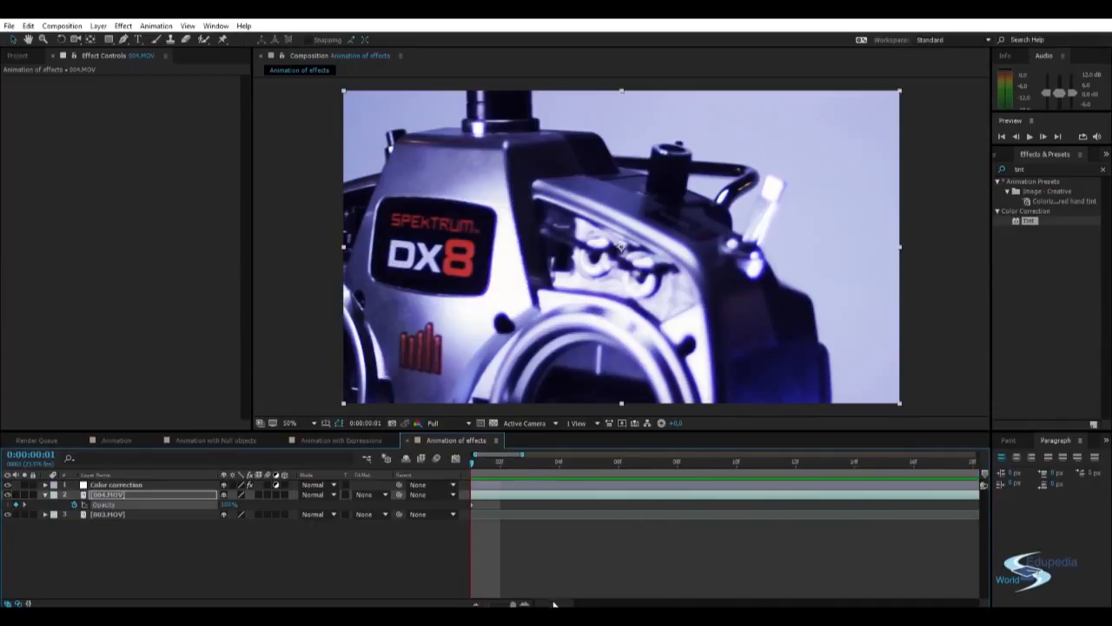
{"action": "left_click_drag", "start_coordinate": [555, 604], "coordinate": [498, 576]}
{"action": "left_click_drag", "start_coordinate": [501, 464], "coordinate": [441, 469]}
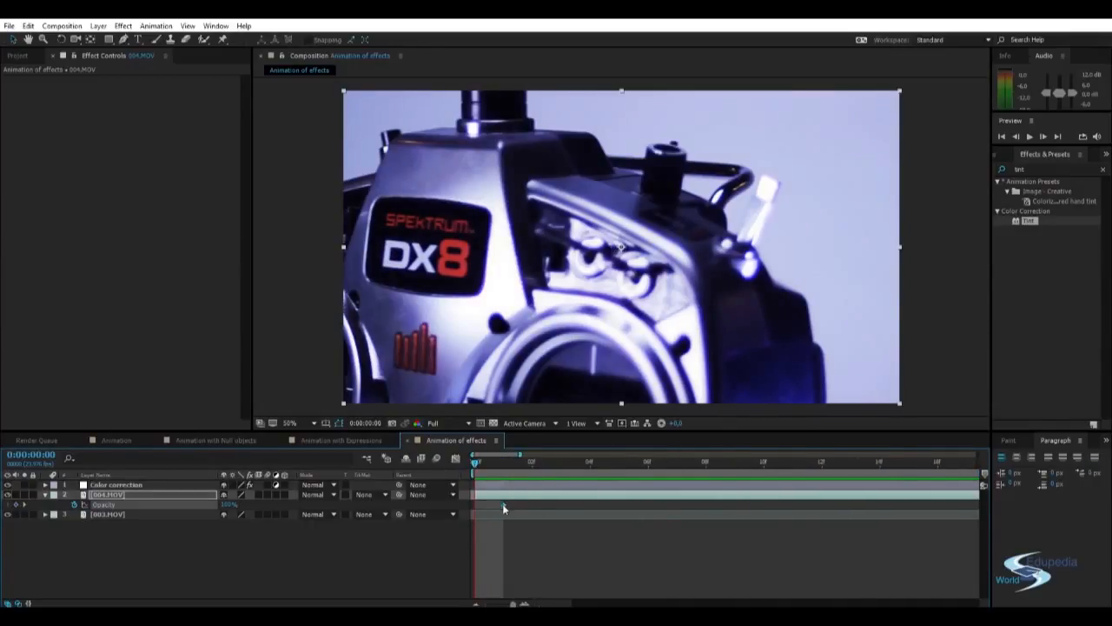
{"action": "left_click", "coordinate": [224, 505]}
{"action": "type", "text": "0"}
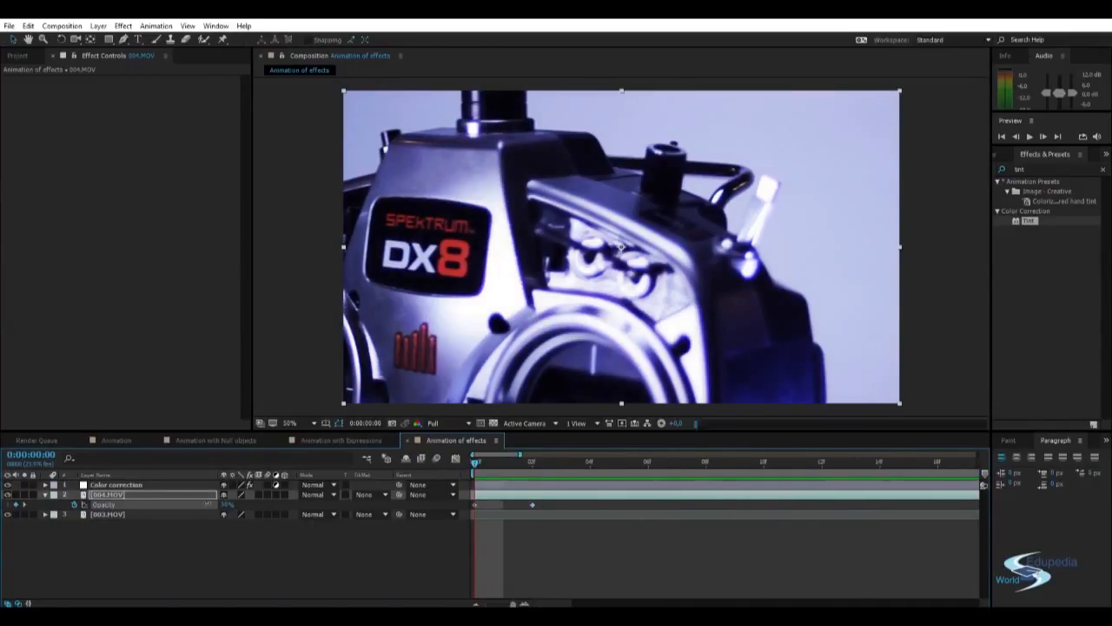
{"action": "key", "text": "Return"}
{"action": "left_click", "coordinate": [239, 559]}
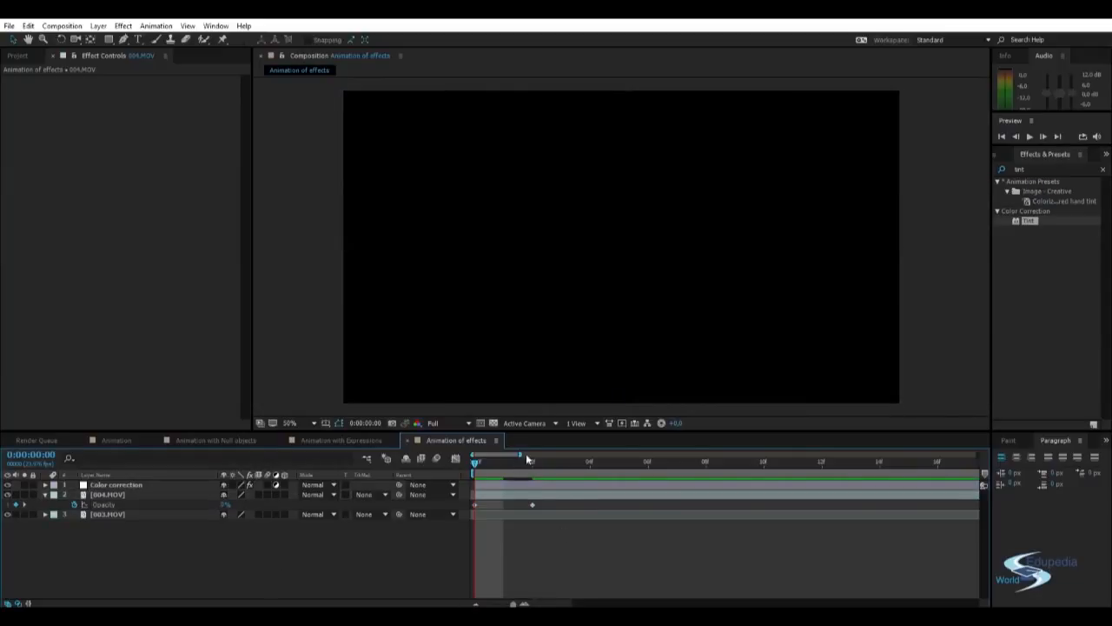
Preview the fade-in and lengthen it by moving 004.MOV's second Opacity keyframe slightly later.
{"action": "left_click_drag", "start_coordinate": [519, 453], "coordinate": [979, 455]}
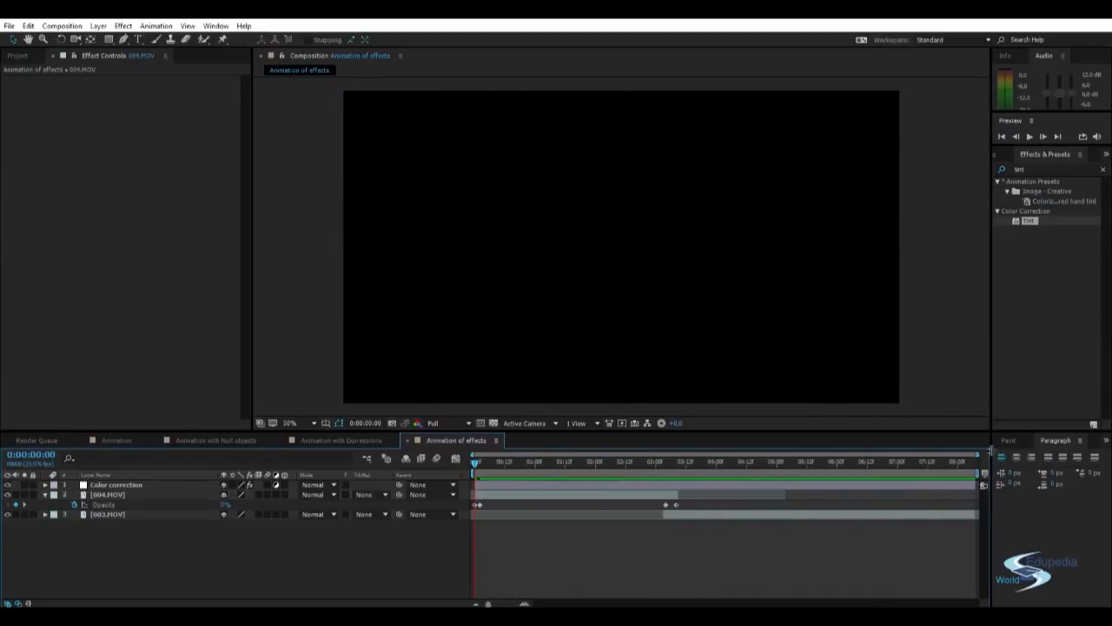
{"action": "key", "text": "space"}
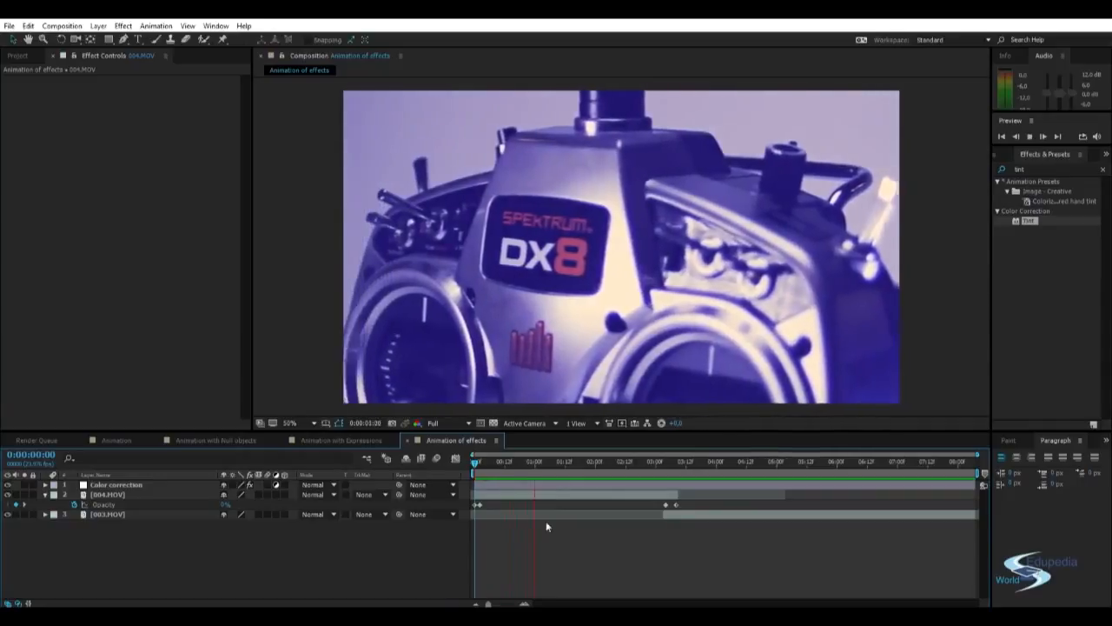
{"action": "left_click", "coordinate": [536, 459]}
{"action": "left_click_drag", "start_coordinate": [480, 504], "coordinate": [485, 505]}
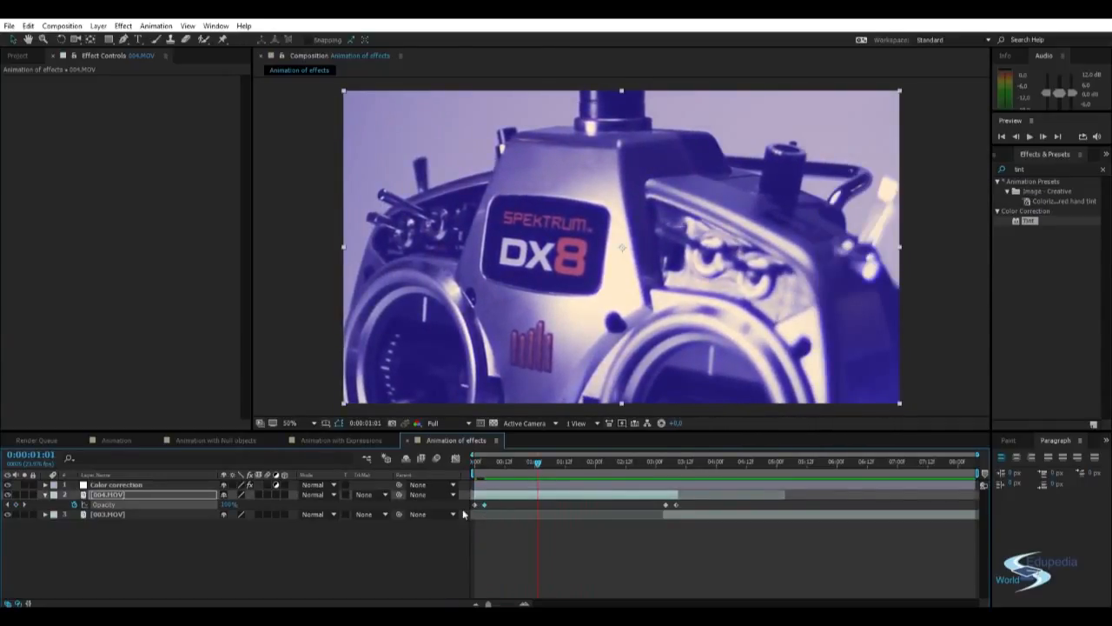
Play the composition to check the lengthened fade-in and the transition into the second clip.
{"action": "key", "text": "space"}
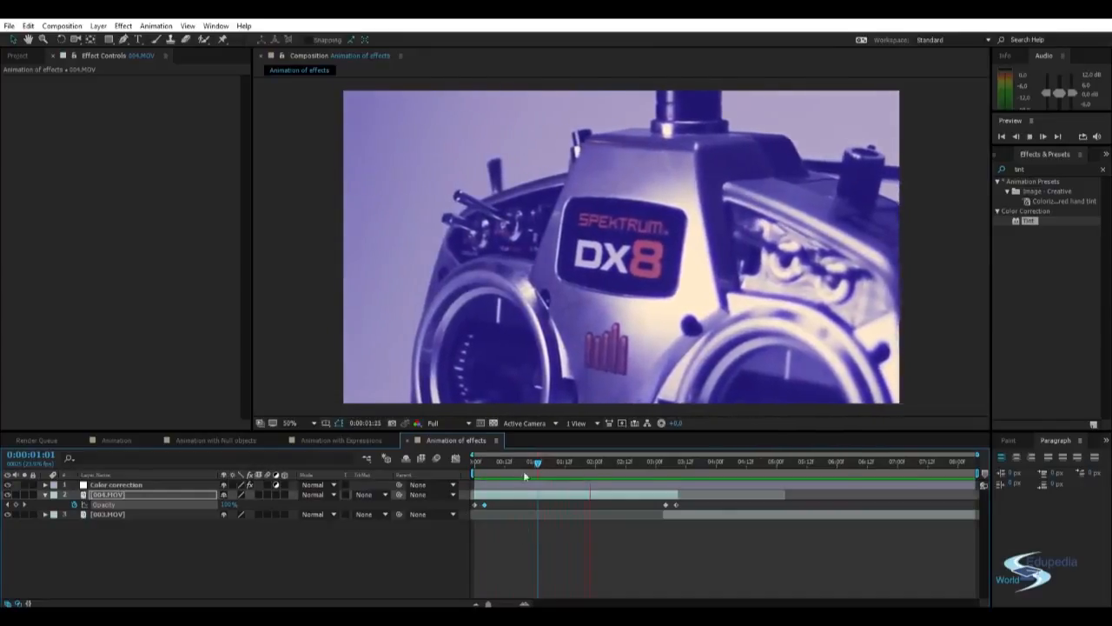
{"action": "left_click", "coordinate": [529, 461]}
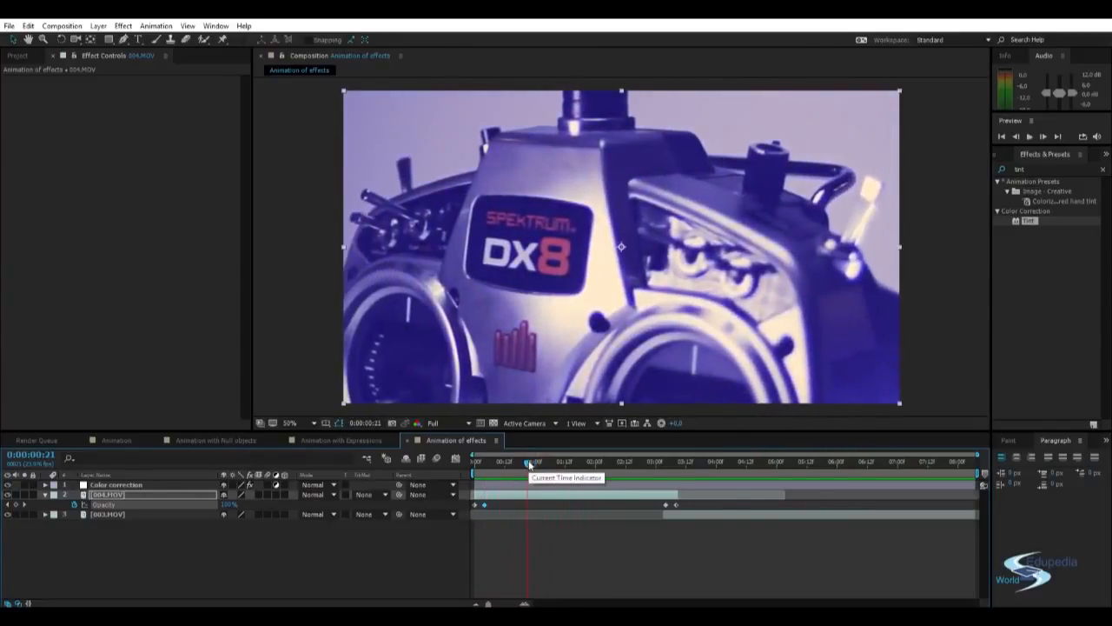
{"action": "left_click", "coordinate": [563, 543]}
{"action": "key", "text": "space"}
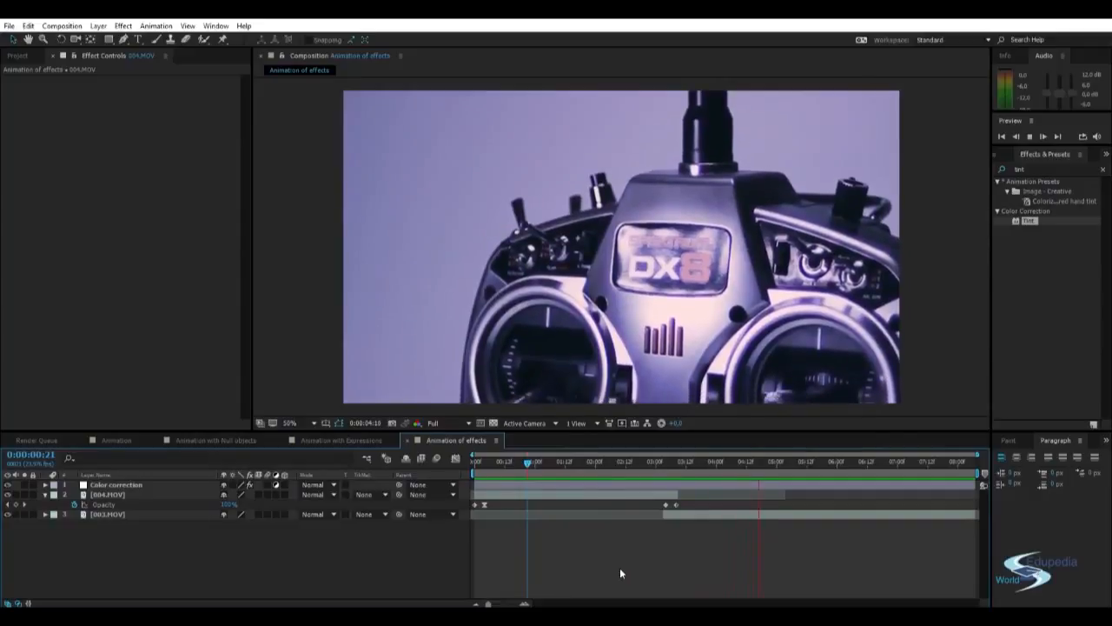
Reveal the 003.MOV layer's Opacity and add a 100% keyframe for it at 0:00:07:05.
{"action": "left_click", "coordinate": [895, 464]}
{"action": "left_click", "coordinate": [908, 463]}
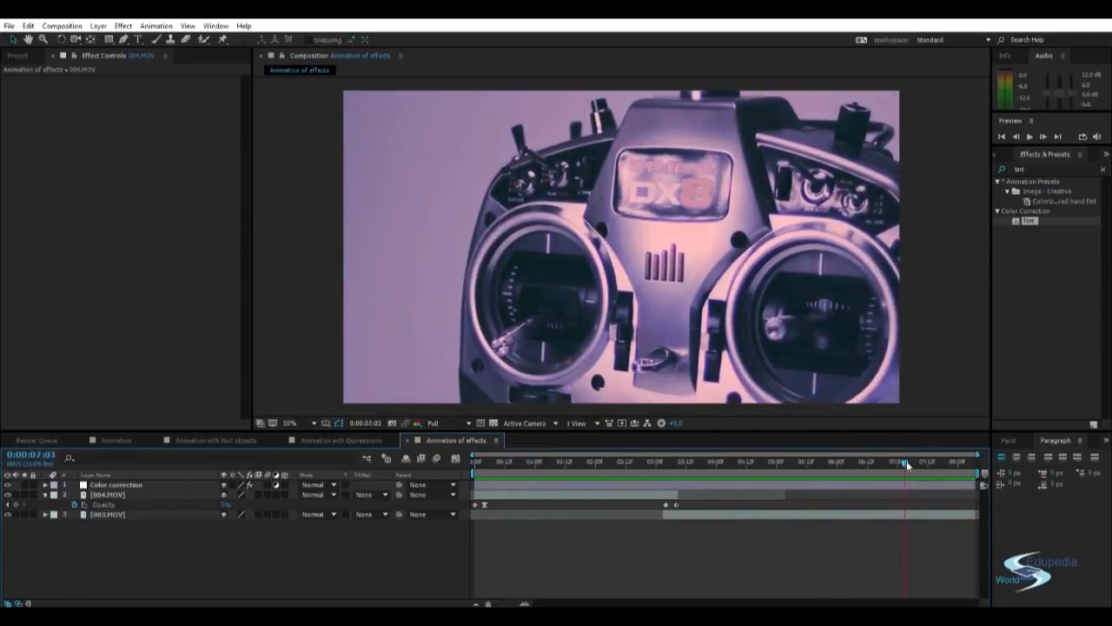
{"action": "left_click", "coordinate": [887, 516]}
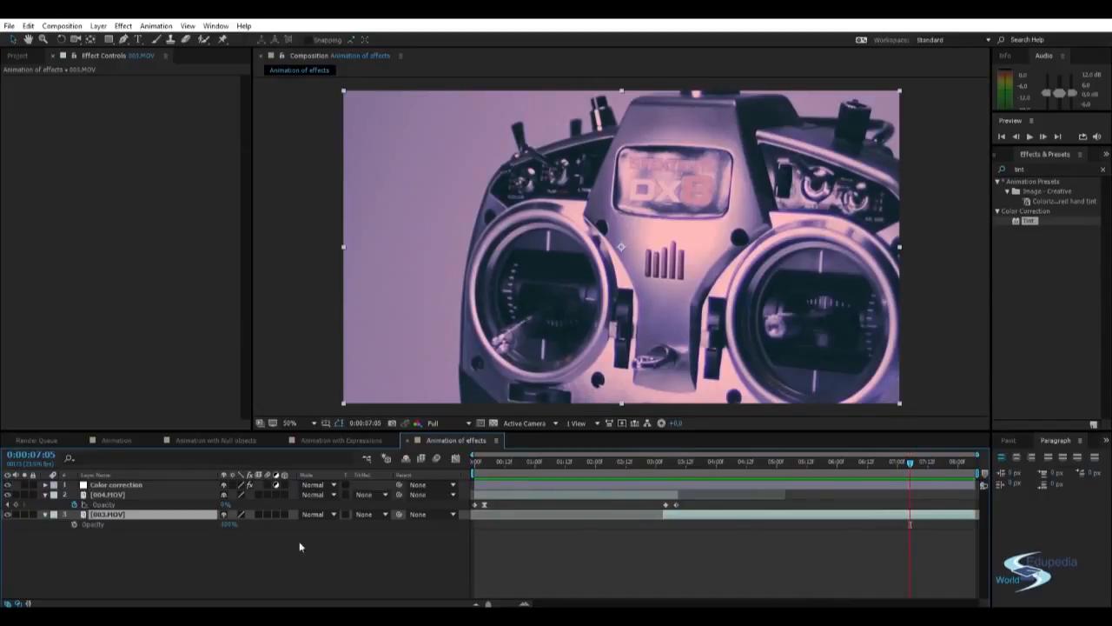
{"action": "left_click", "coordinate": [74, 524]}
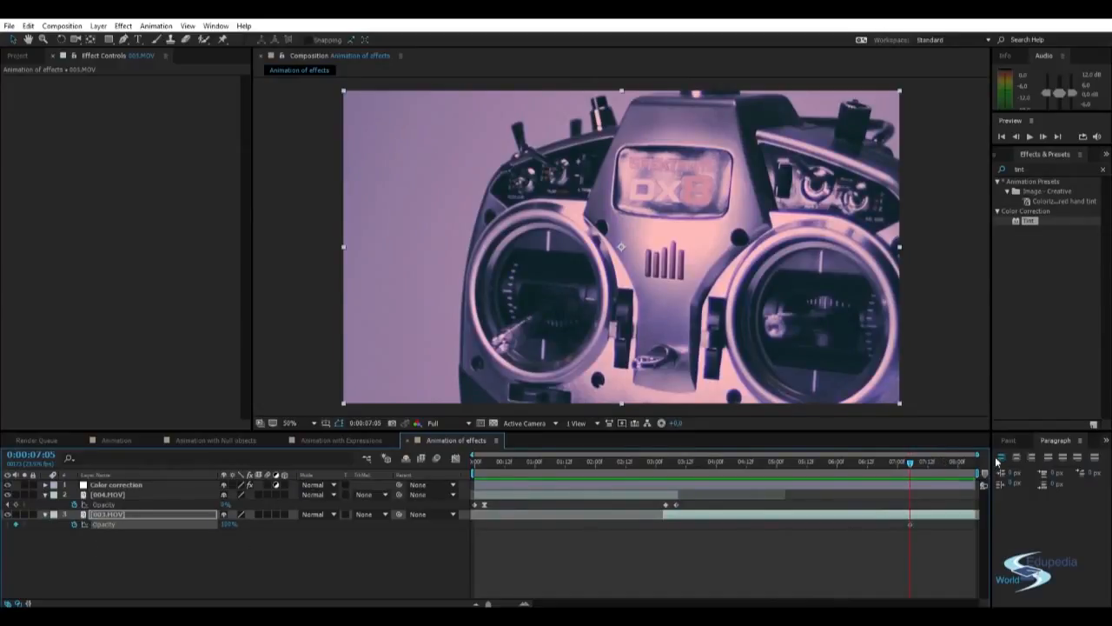
Fade out 003.MOV with an Opacity keyframe of 0% at the composition's last frame, 0:00:08:06.
{"action": "key", "text": "End"}
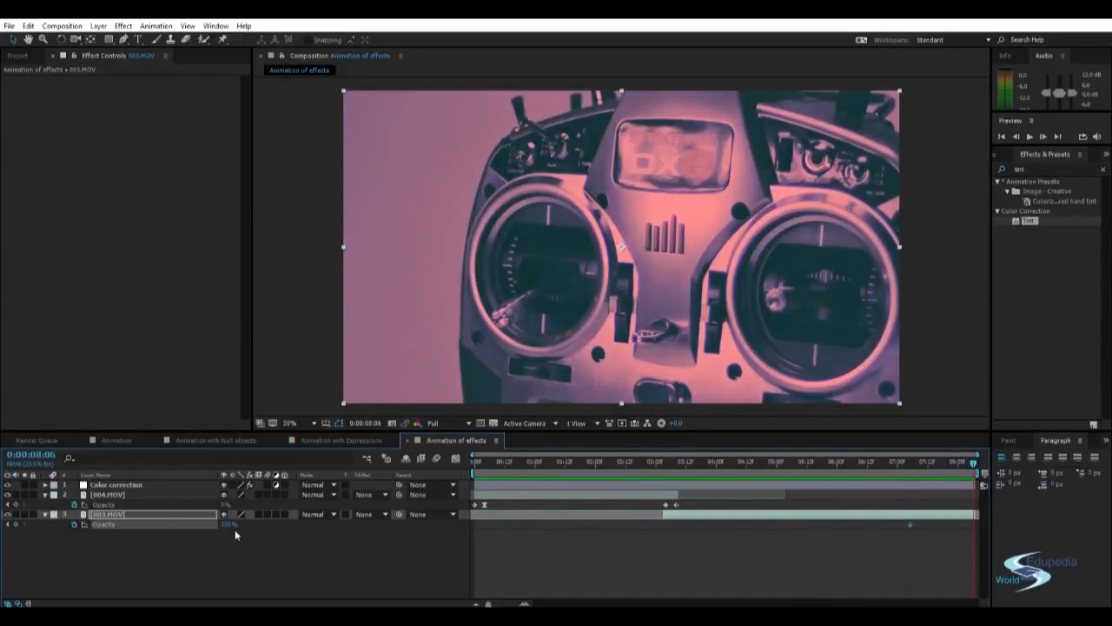
{"action": "type", "text": "0"}
{"action": "key", "text": "Return"}
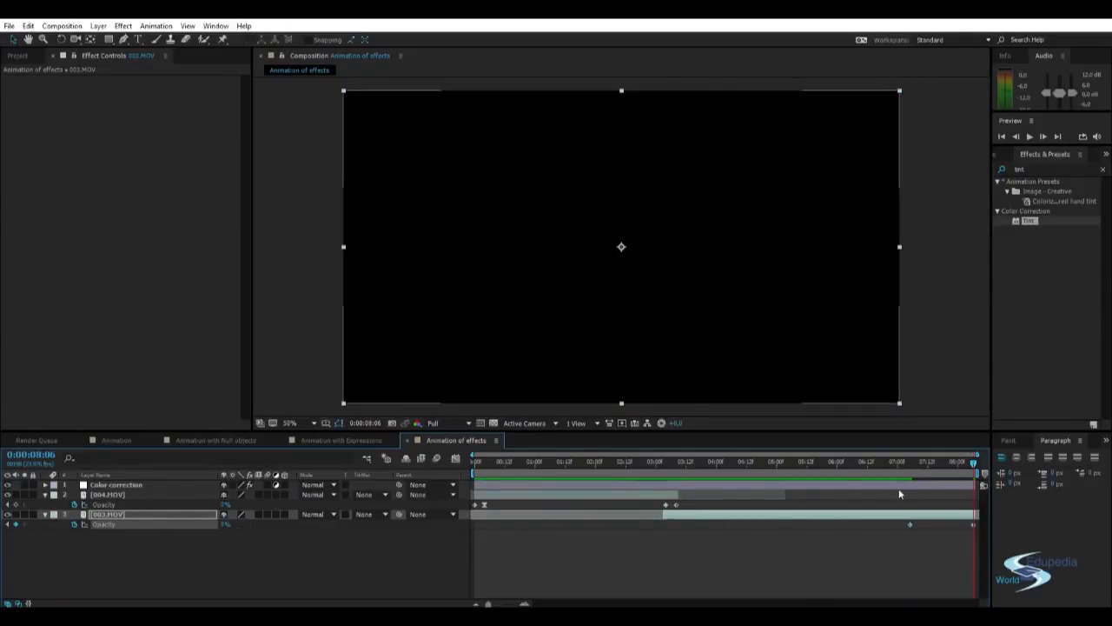
Try easing 003.MOV's Opacity keyframe at 0:00:07:05, scrub the start of the fade-out, and undo the easing.
{"action": "left_click_drag", "start_coordinate": [975, 464], "coordinate": [920, 474]}
{"action": "left_click", "coordinate": [900, 543]}
{"action": "left_click", "coordinate": [910, 524]}
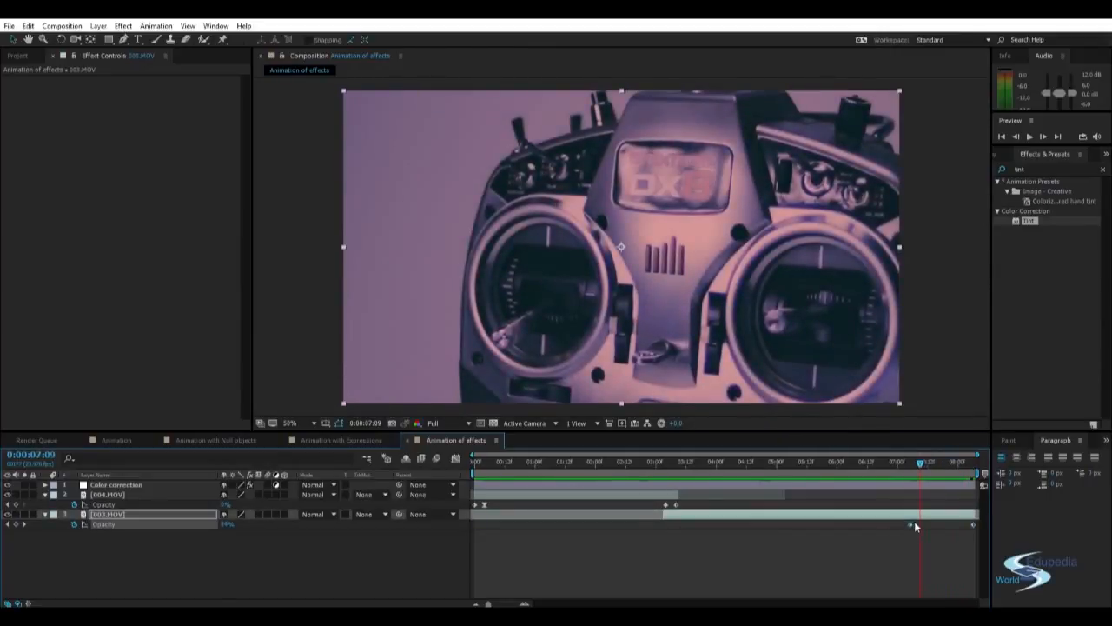
{"action": "left_click", "coordinate": [898, 560]}
{"action": "mouse_move", "coordinate": [907, 471]}
{"action": "left_mouse_down"}
{"action": "mouse_move", "coordinate": [982, 470]}
{"action": "mouse_move", "coordinate": [904, 469]}
{"action": "left_mouse_up"}
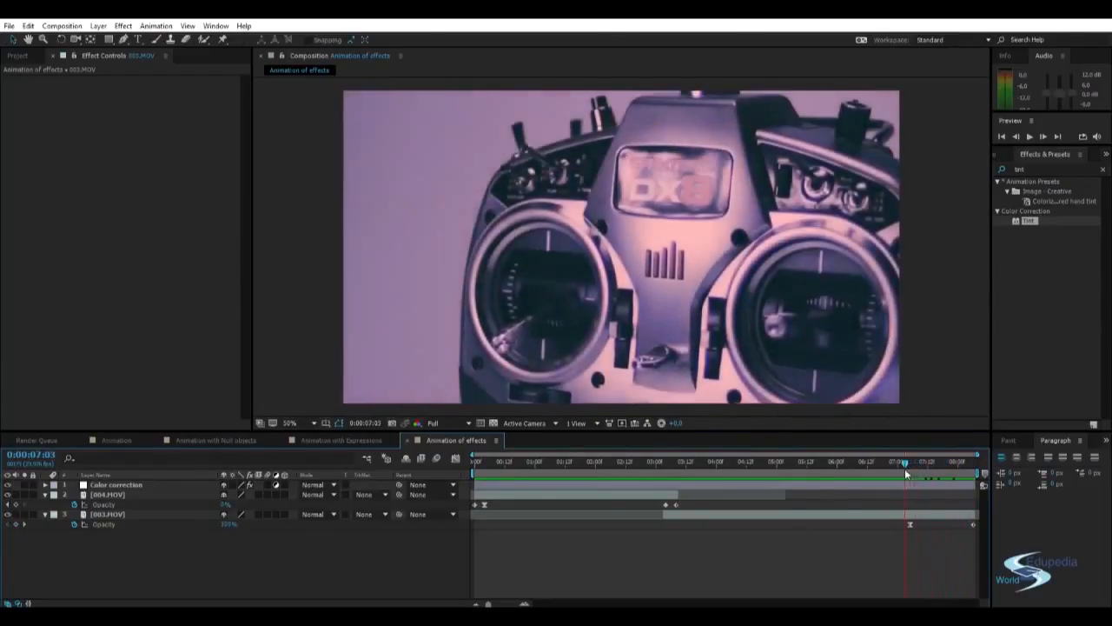
{"action": "key", "text": "ctrl+z"}
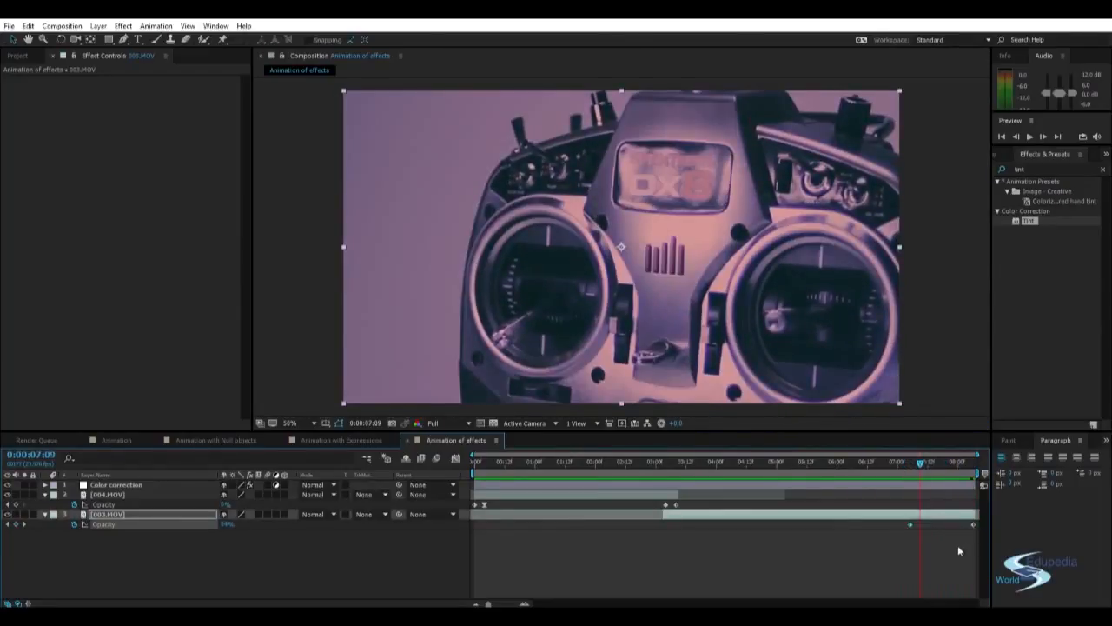
Ease 003.MOV's final Opacity keyframe at 0:00:08:06 and play the composition to check the fades.
{"action": "left_click", "coordinate": [931, 562]}
{"action": "left_click_drag", "start_coordinate": [923, 470], "coordinate": [978, 471]}
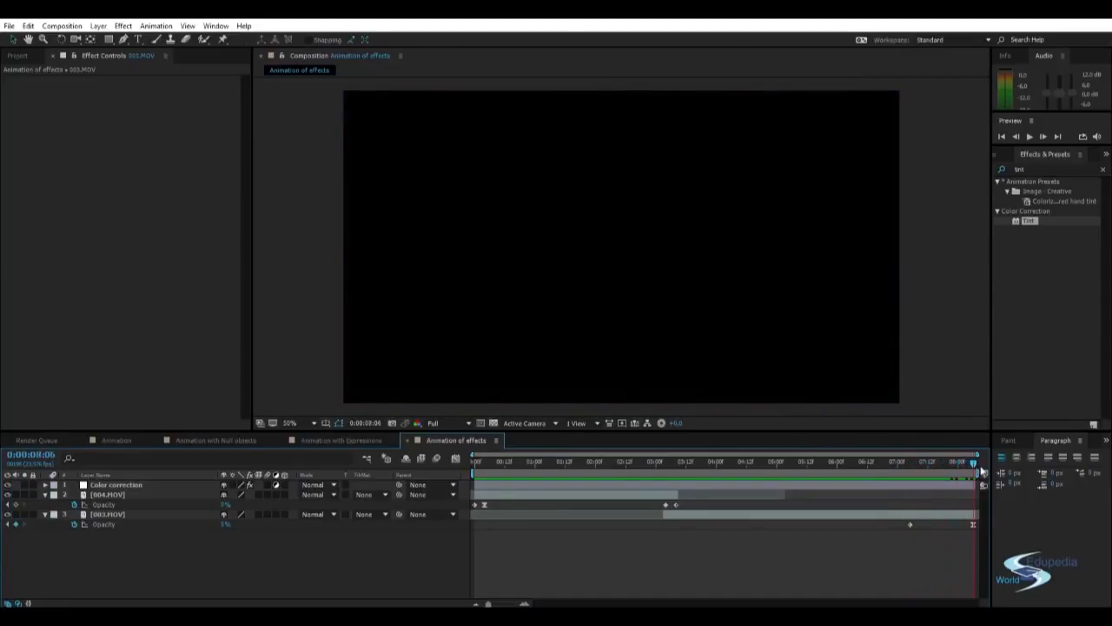
{"action": "key", "text": "space"}
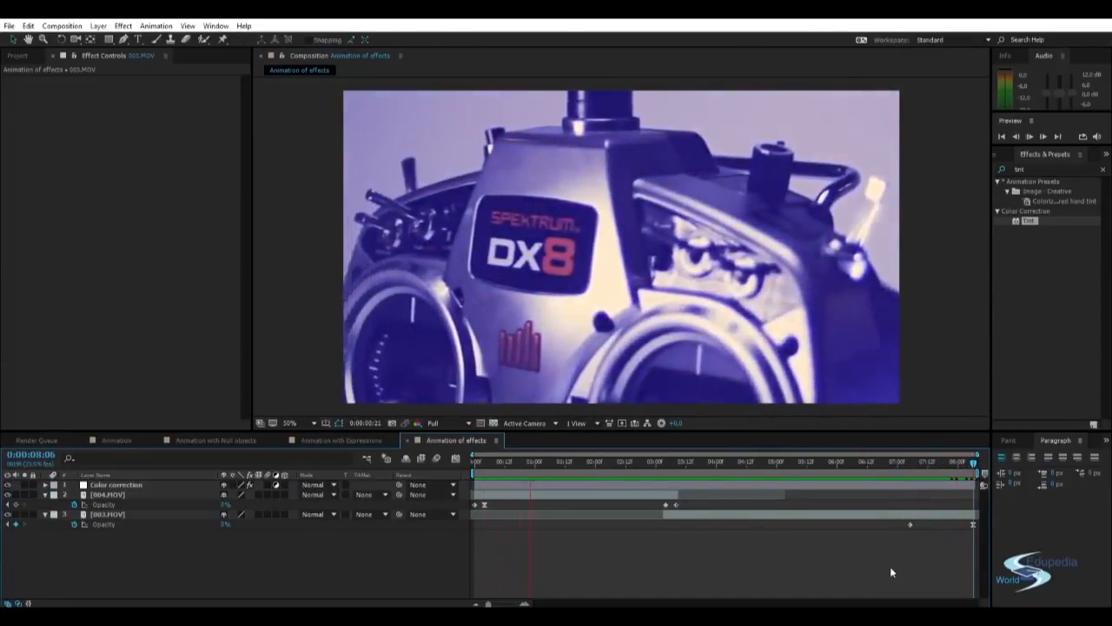